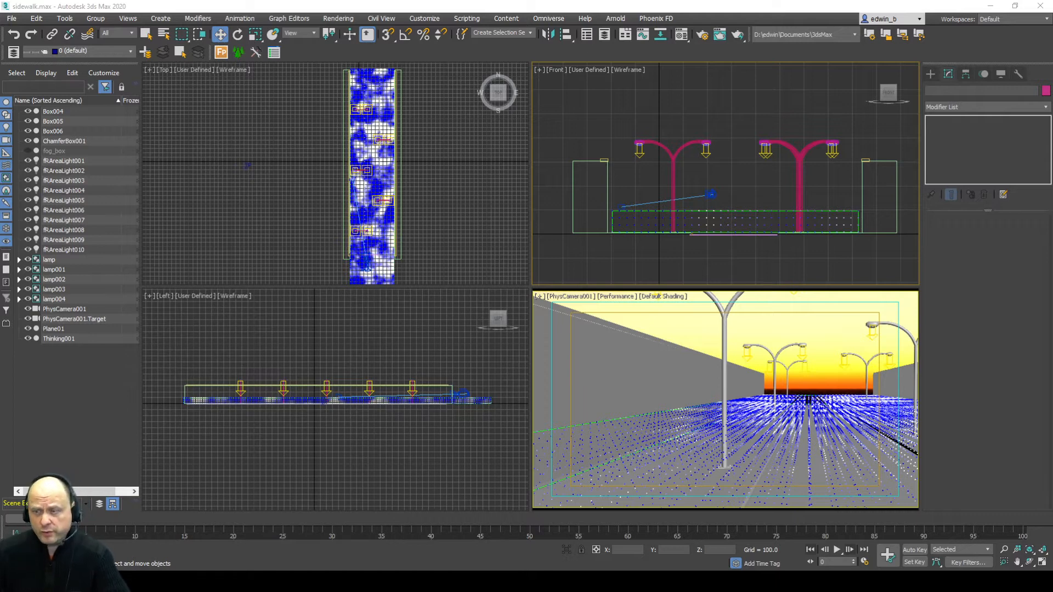
- Examine the street scene's layout of walls, lamps, camera and point field in the top, left and front views
right_click(638, 345)
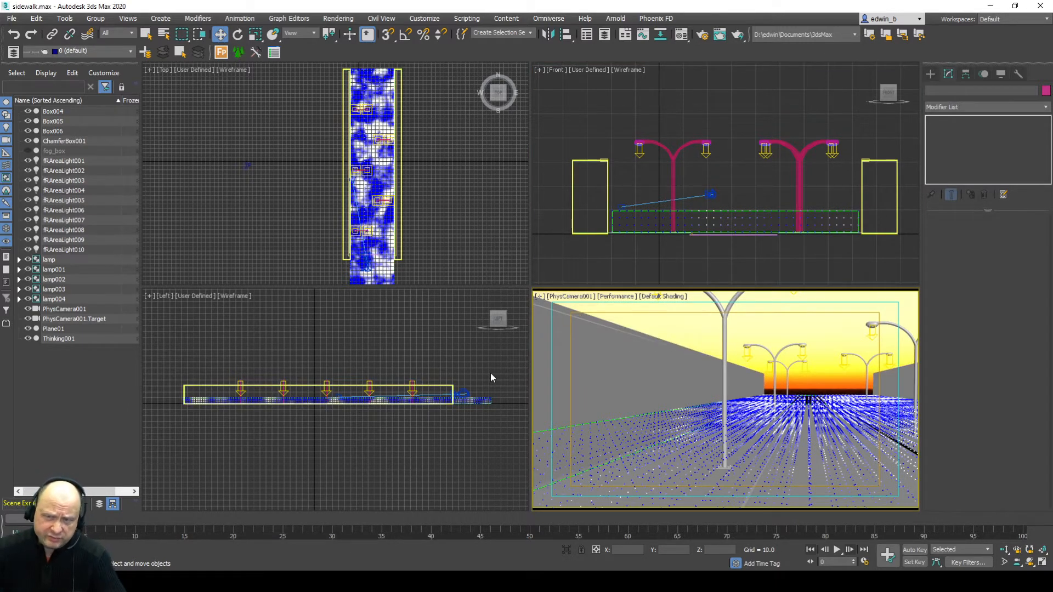
scroll(417, 186, "down", 2)
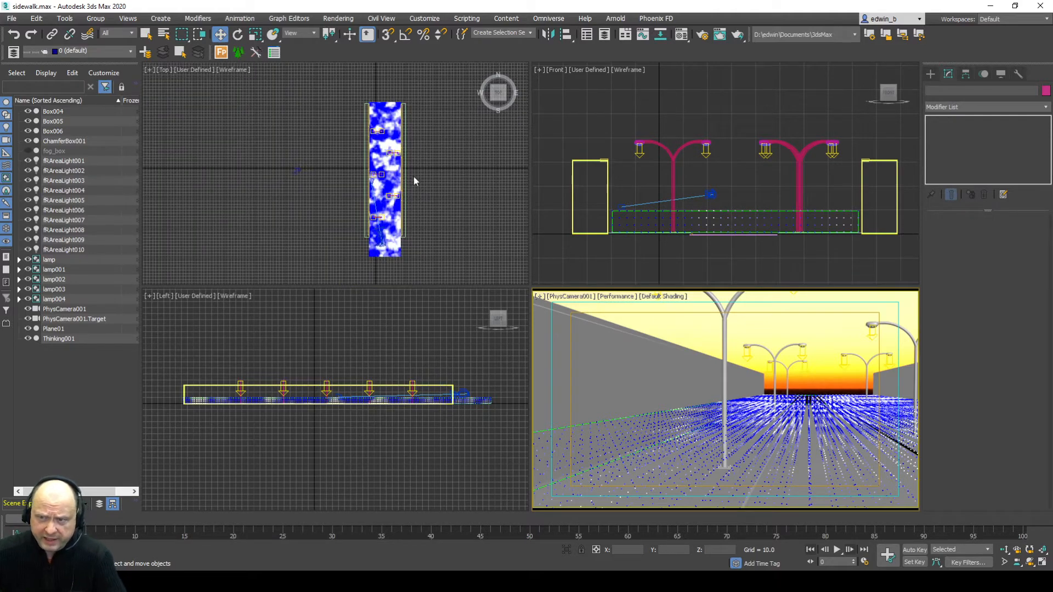
mouse_move(414, 176)
middle_mouse_down()
mouse_move(369, 179)
mouse_move(404, 168)
middle_mouse_up()
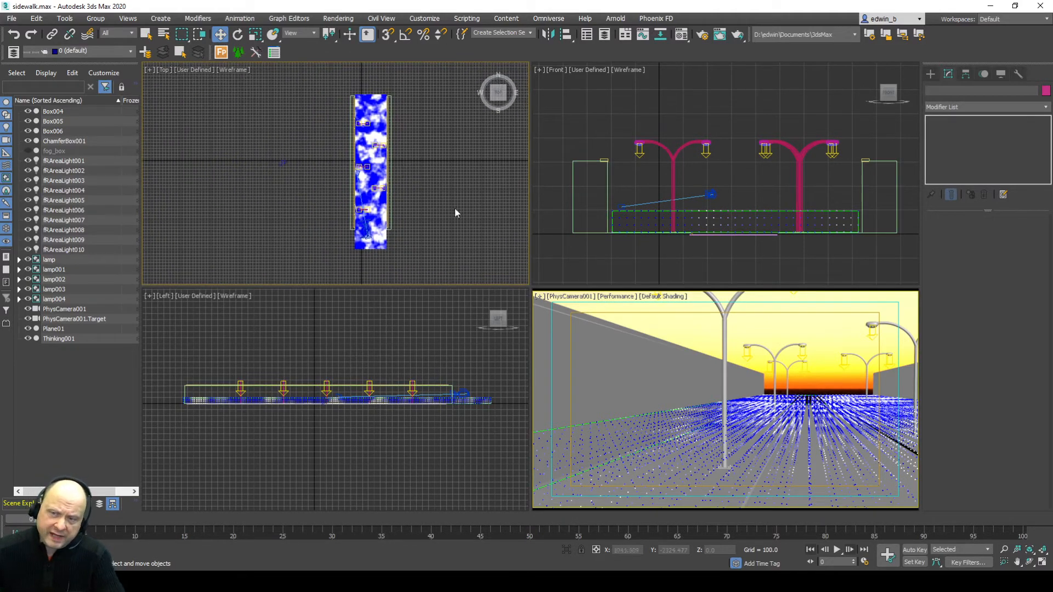
scroll(383, 174, "up", 8)
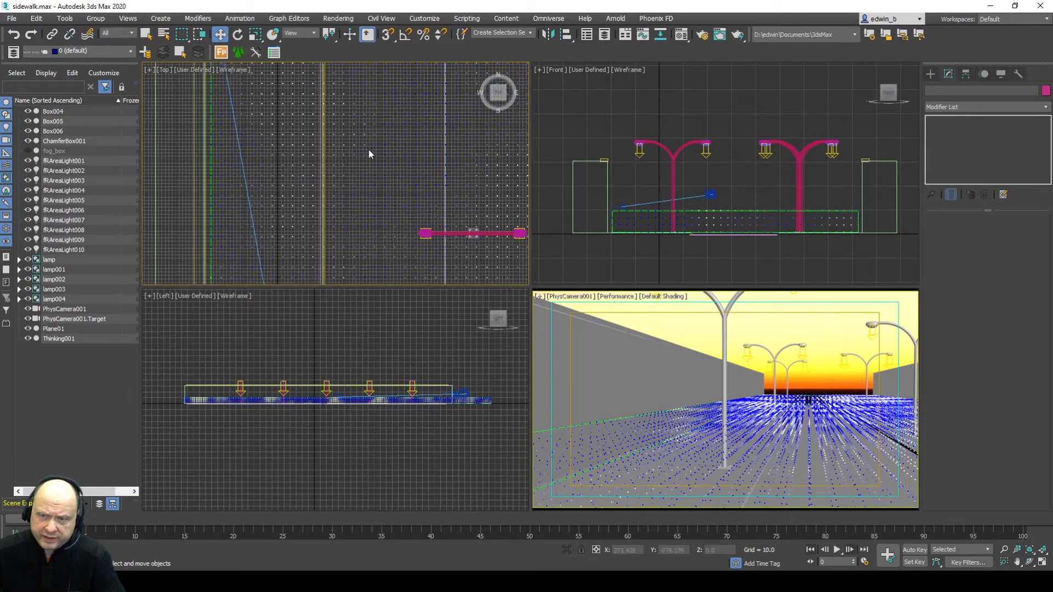
scroll(368, 150, "down", 8)
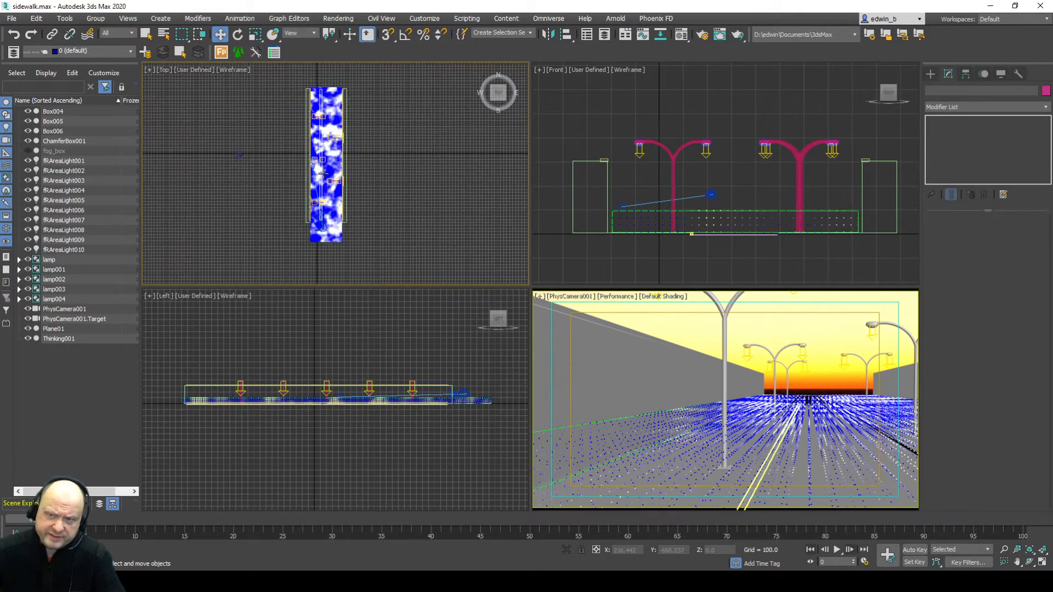
scroll(327, 118, "up", 2)
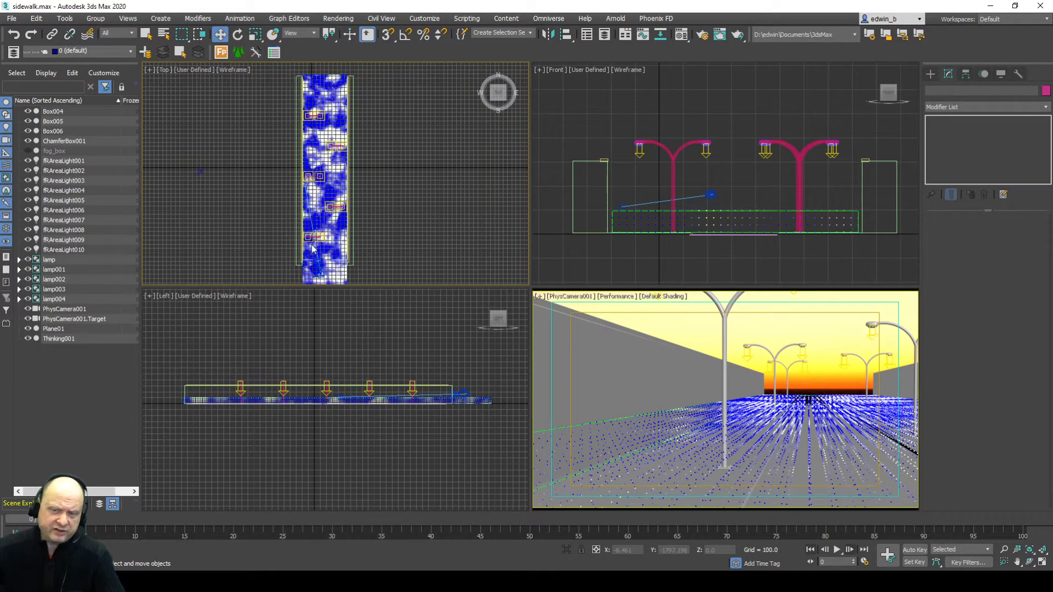
left_click(310, 404)
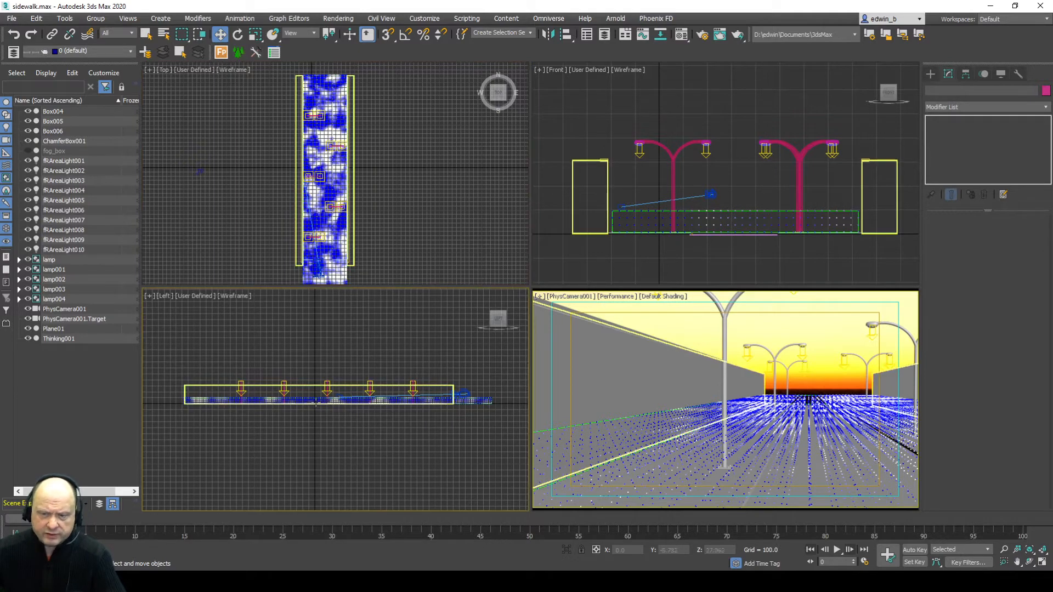
scroll(310, 403, "up", 4)
scroll(276, 408, "down", 4)
left_click(502, 407)
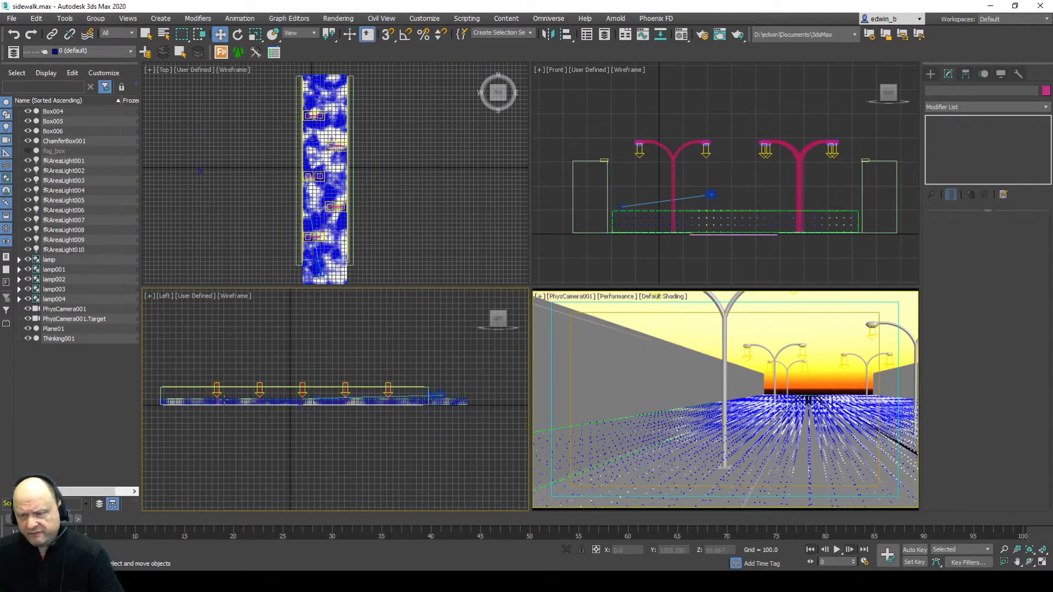
left_click(438, 395)
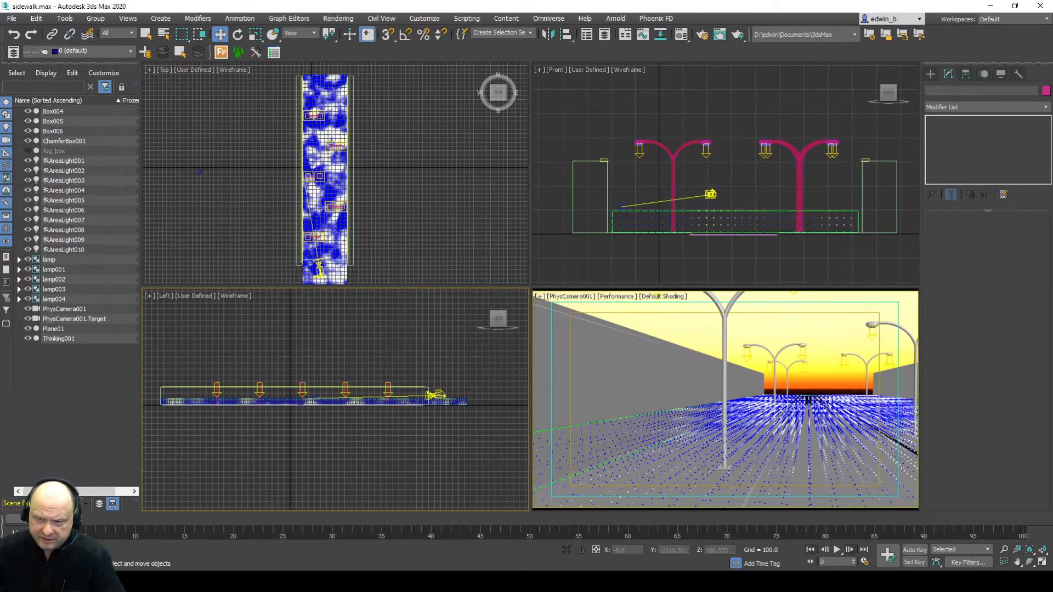
scroll(304, 413, "up", 6)
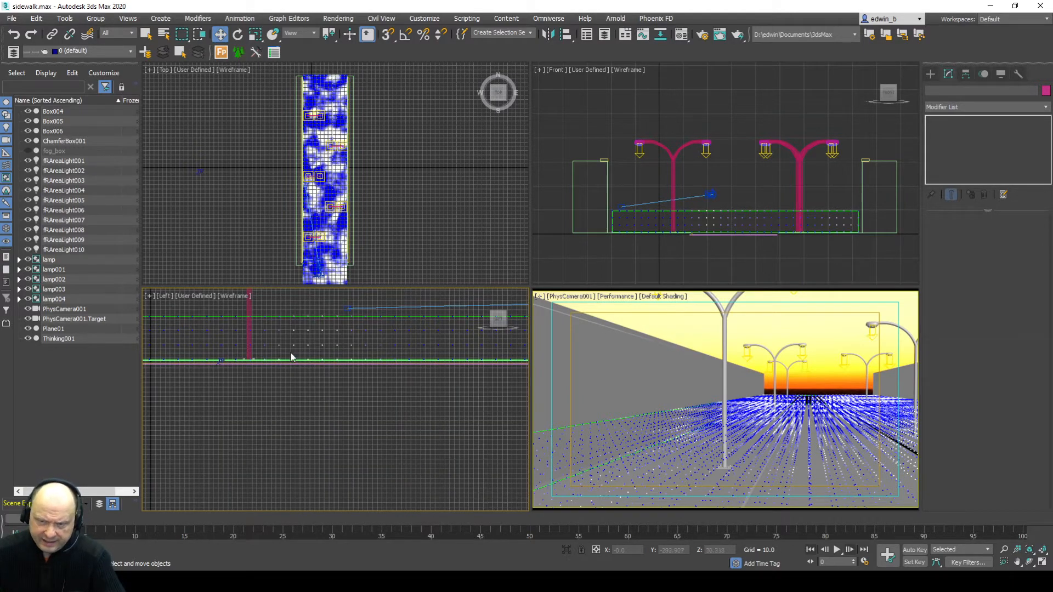
scroll(295, 363, "down", 2)
scroll(301, 363, "down", 4)
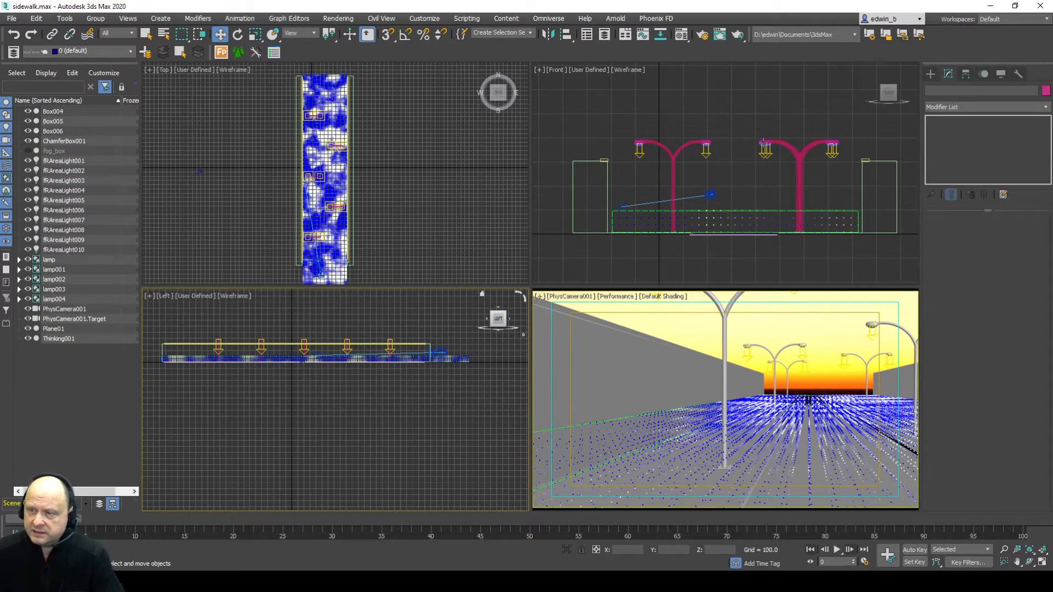
left_click(723, 115)
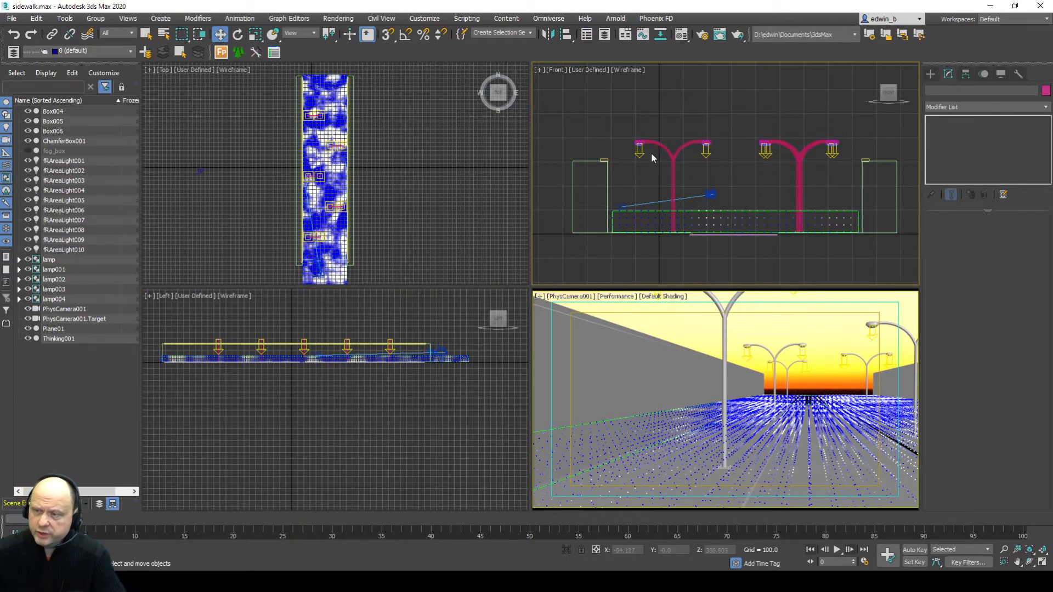
middle_click_drag(721, 142, 775, 164)
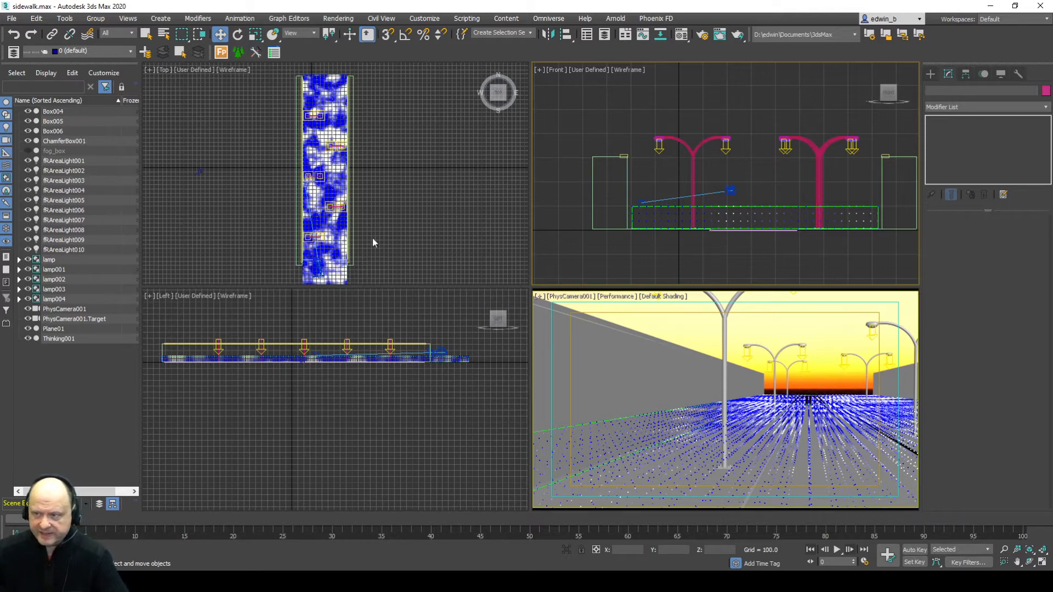
- Select the area light in the left lamp head and inspect its photometric web shape and IES settings
left_click(659, 145)
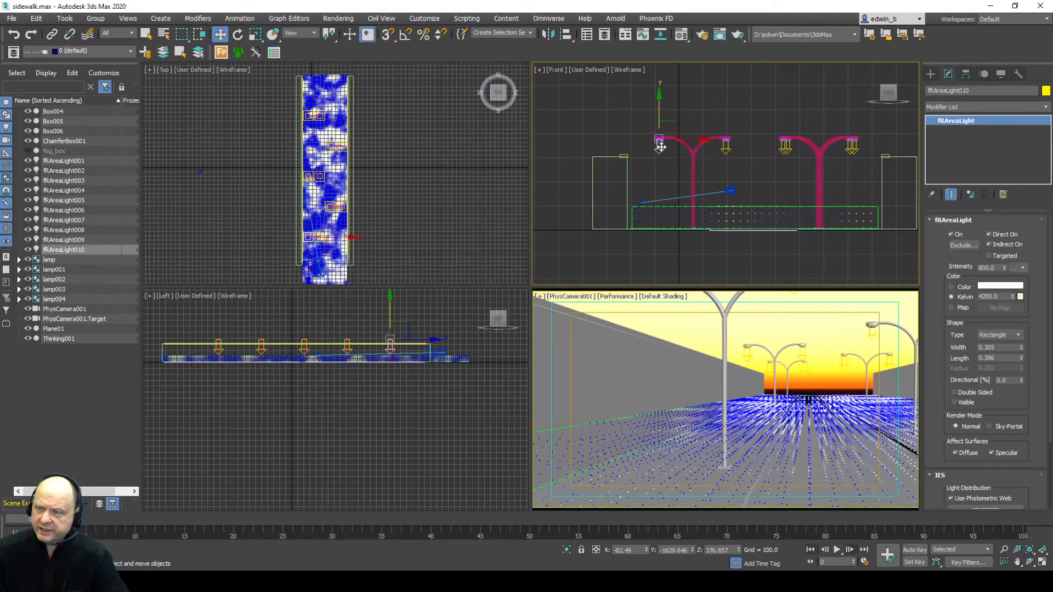
scroll(682, 157, "up", 8)
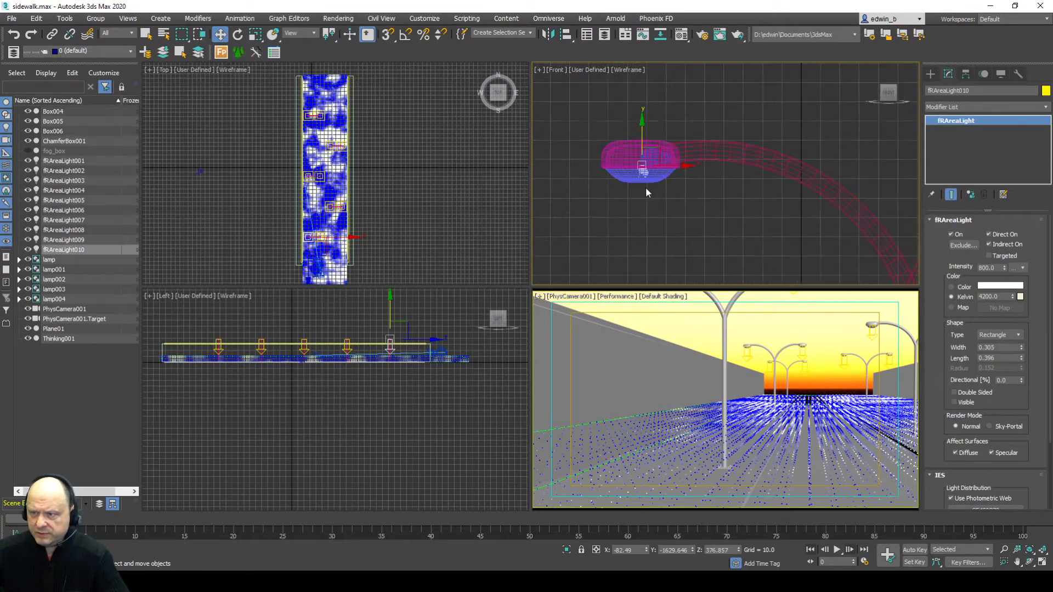
scroll(645, 184, "up", 6)
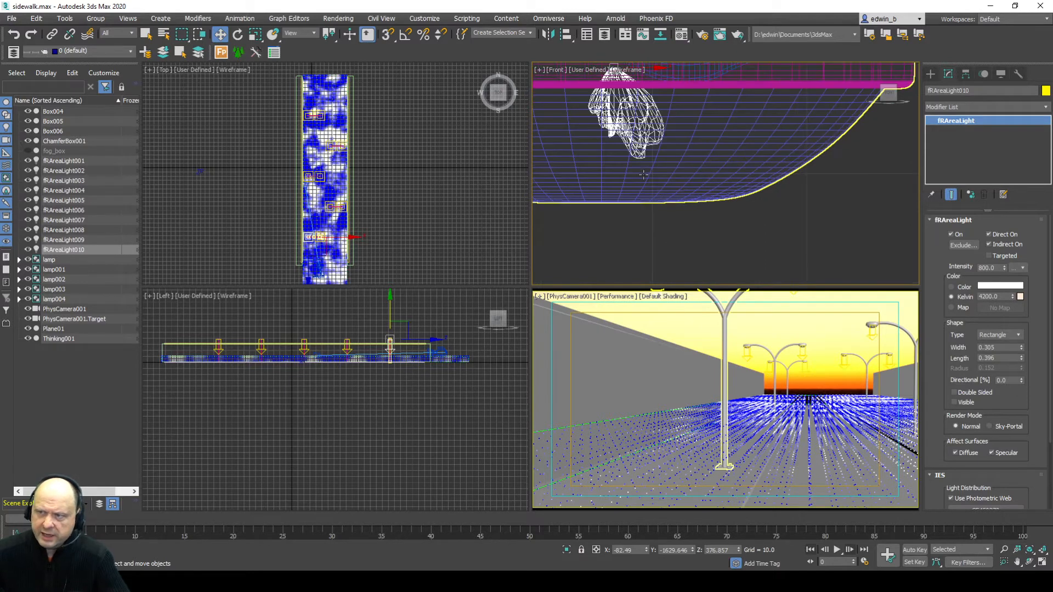
middle_click_drag(645, 155, 670, 229)
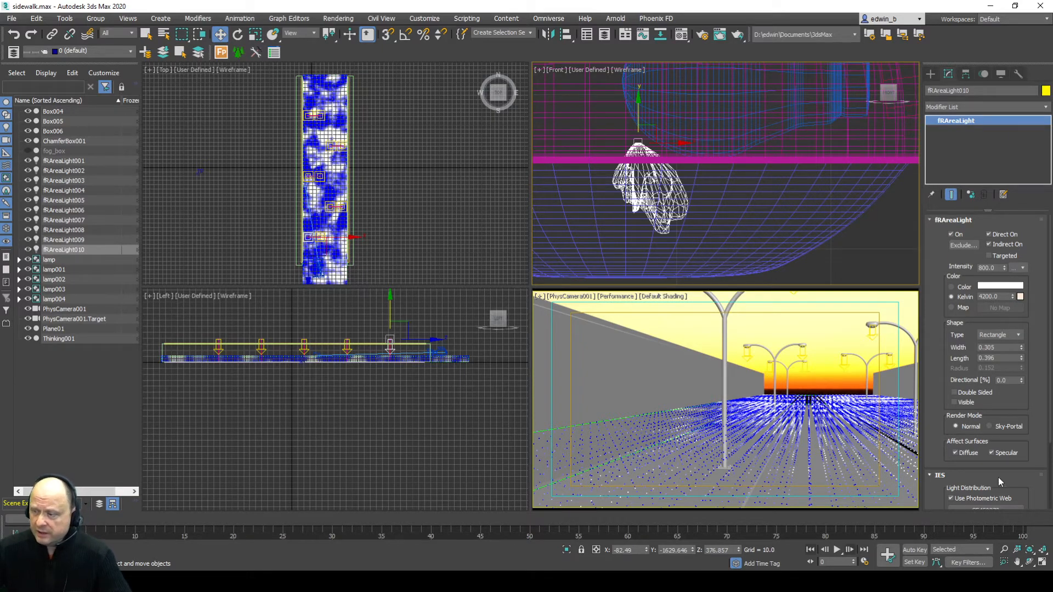
scroll(1038, 444, "down", 3)
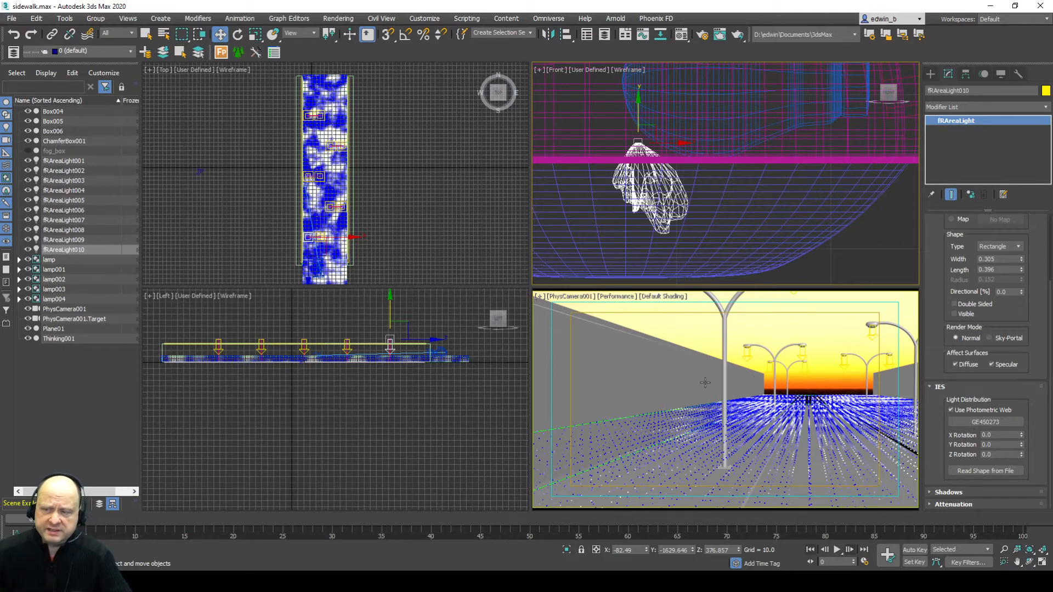
scroll(592, 160, "down", 6)
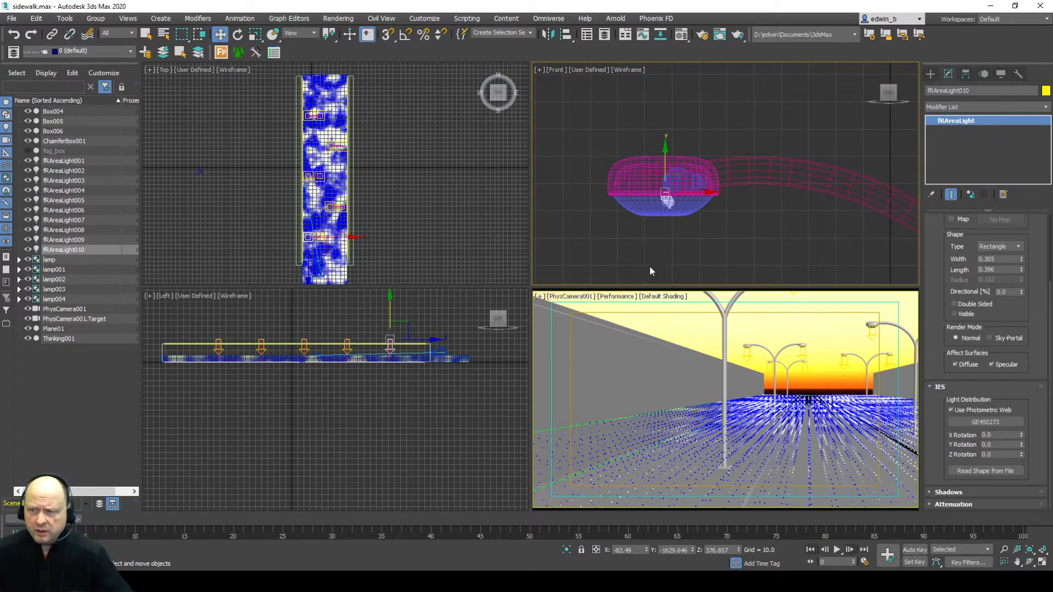
scroll(696, 228, "down", 3)
scroll(716, 225, "down", 2)
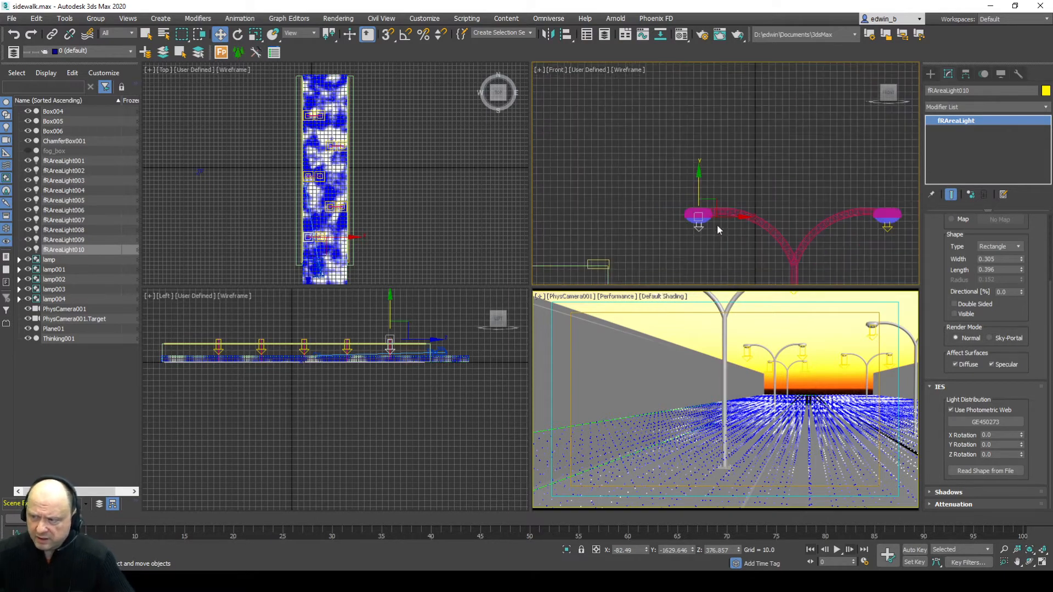
scroll(749, 231, "down", 1)
middle_click_drag(750, 230, 691, 146)
scroll(691, 147, "down", 1)
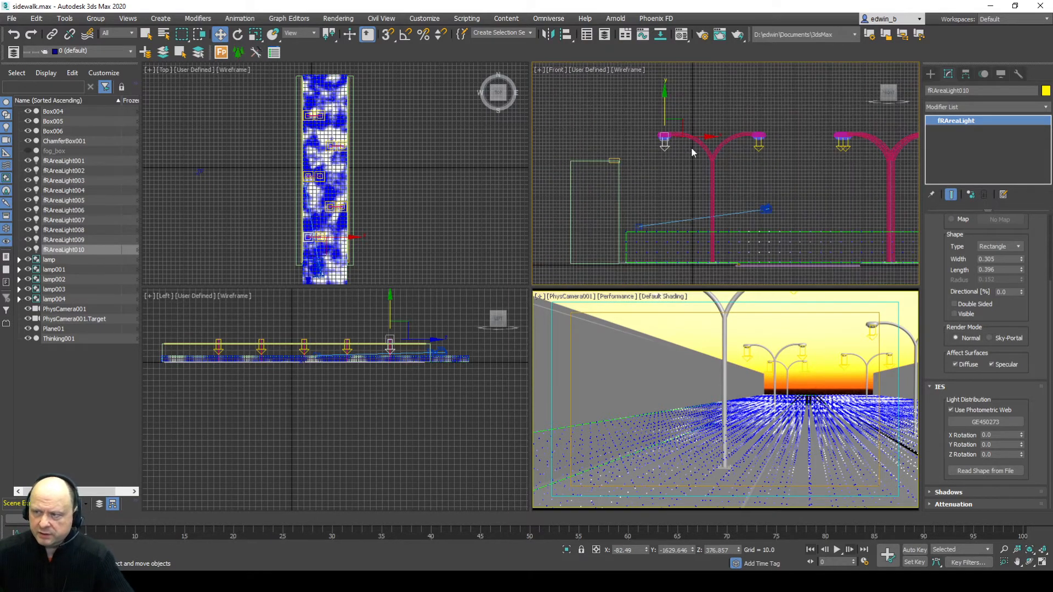
scroll(762, 163, "down", 1)
middle_click_drag(761, 163, 713, 167)
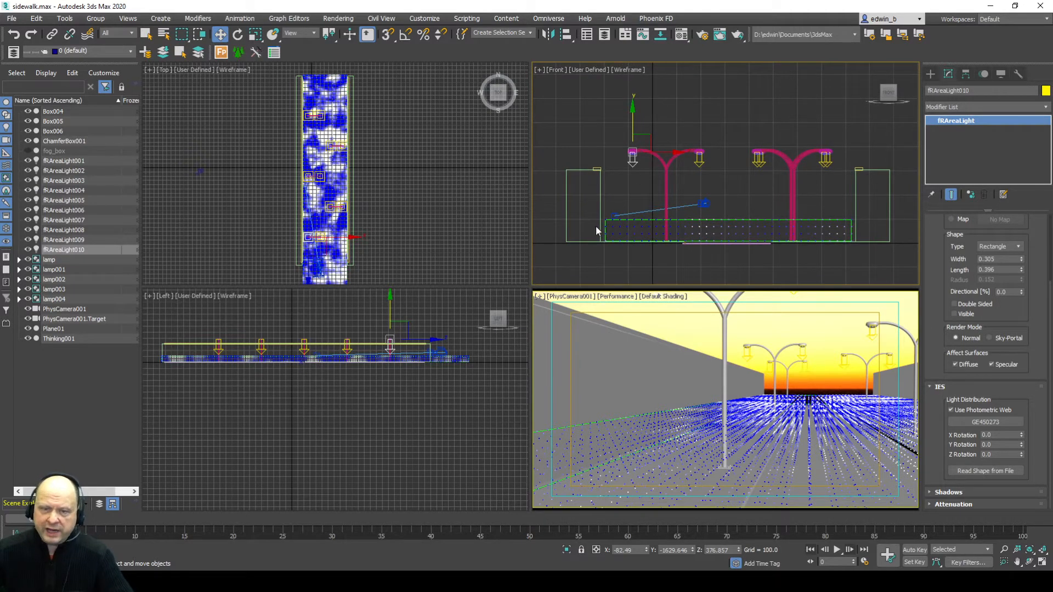
- Select the hidden fog_box, show it briefly to view its extent along the street, and hide it again
left_click(65, 150)
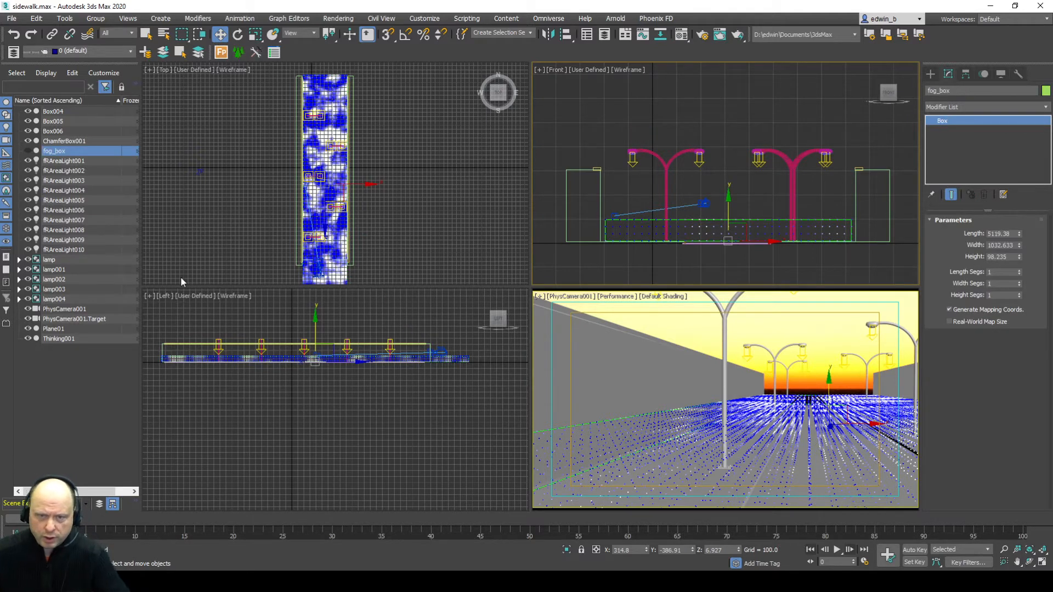
left_click(25, 150)
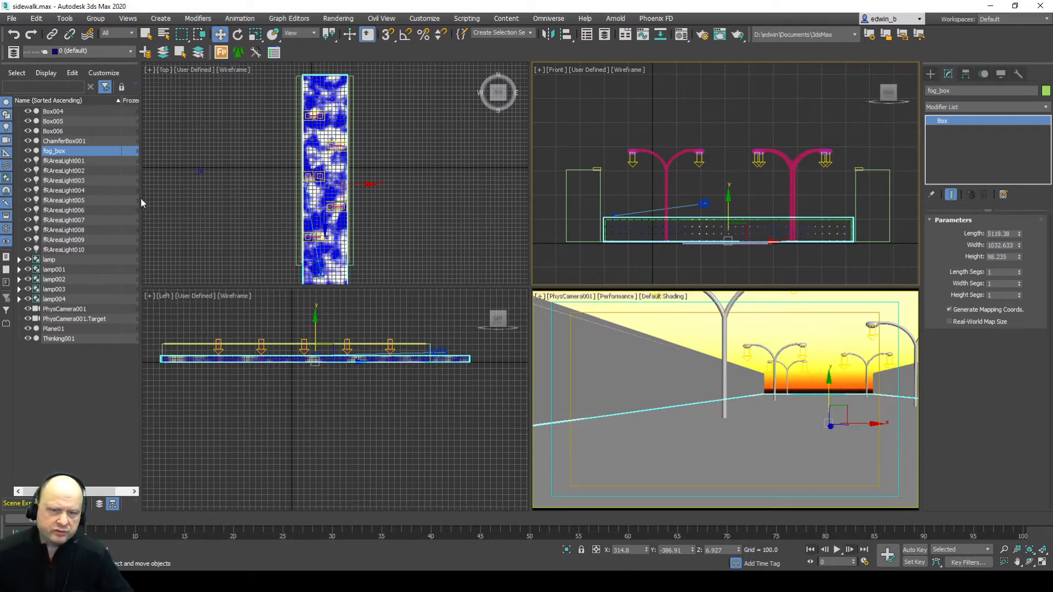
left_click(27, 151)
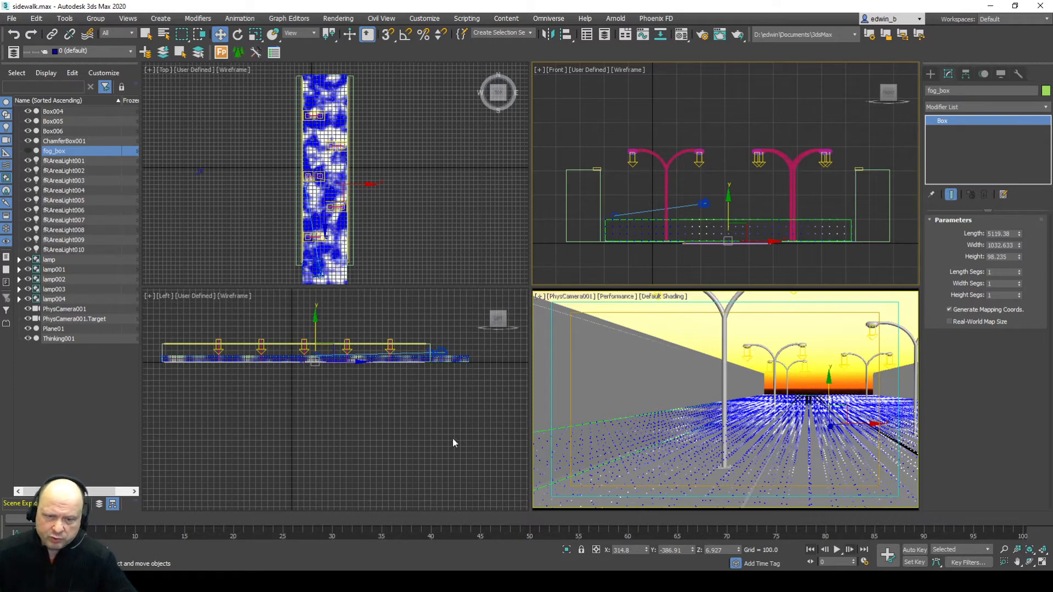
- Select Thinking001 and open its properties window, moving it clear of the camera view
left_click(71, 339)
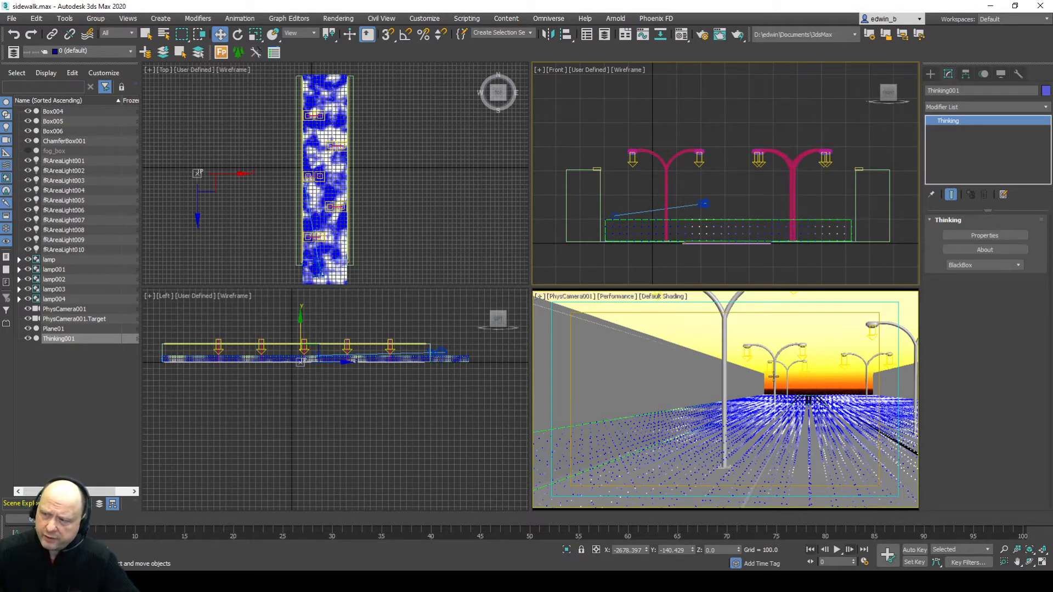
right_click(689, 390)
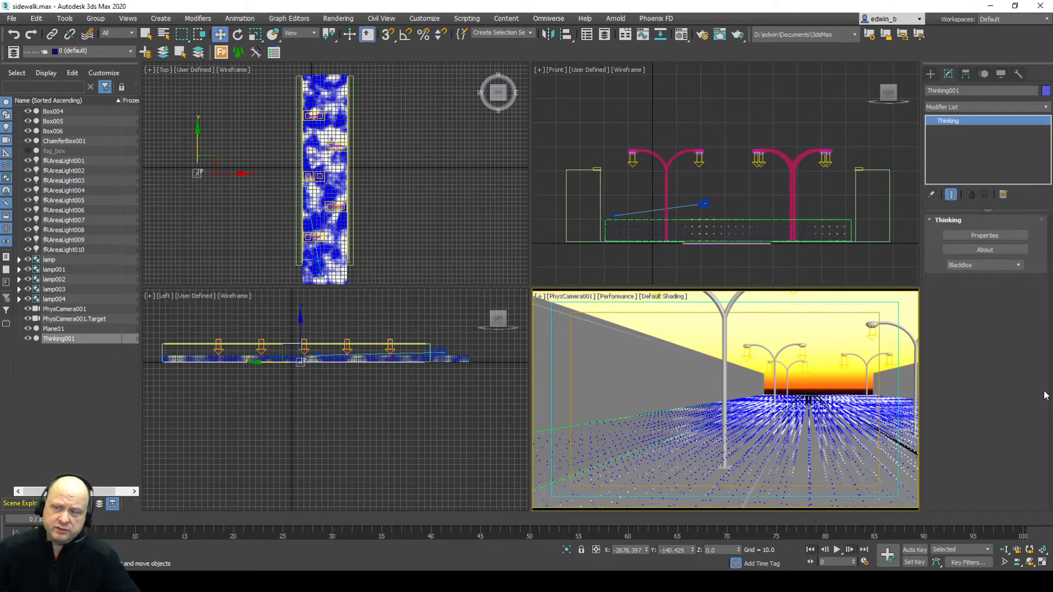
left_click(985, 235)
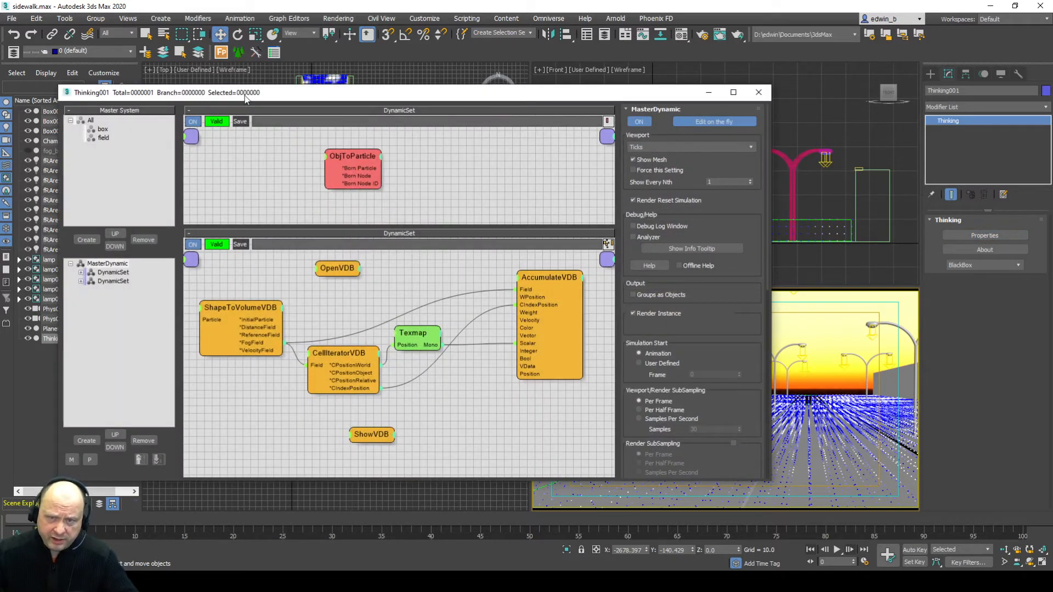
left_click_drag(246, 97, 199, 54)
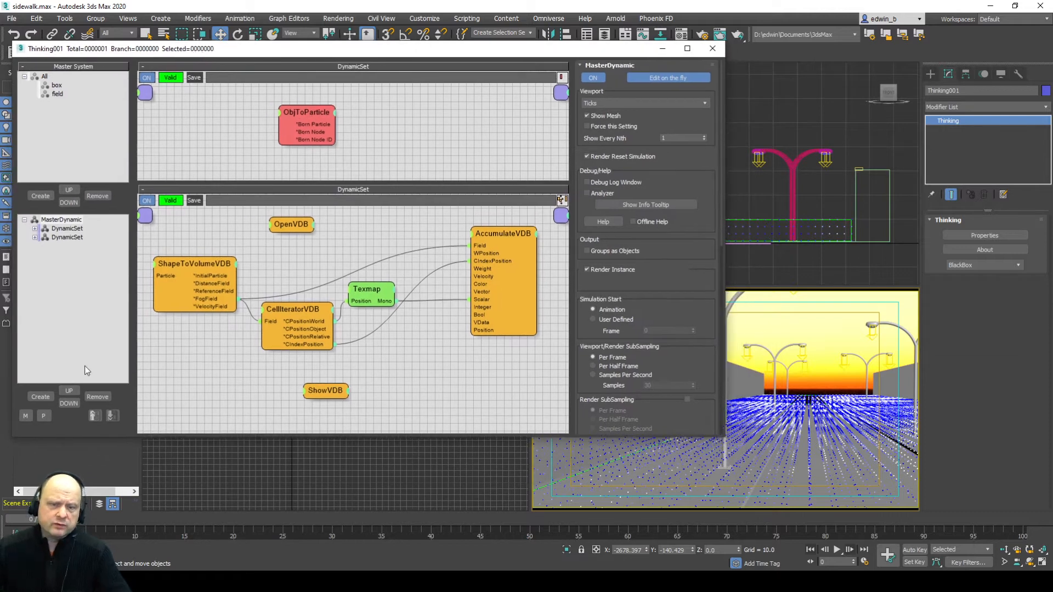
- Rename the first DynamicSet, which holds the ObjToParticle node, as create
left_click(66, 229)
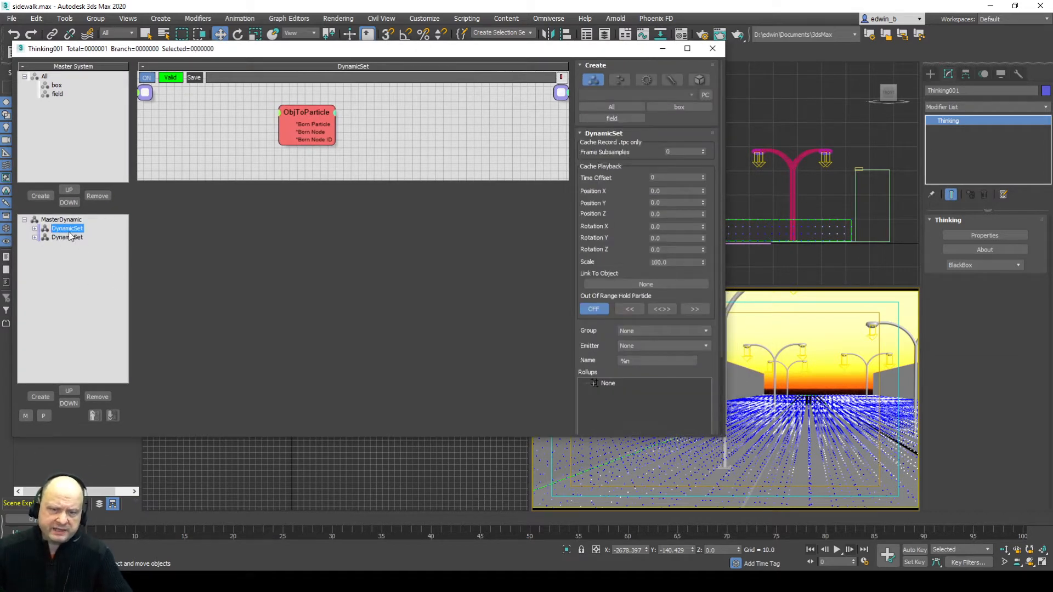
type("c")
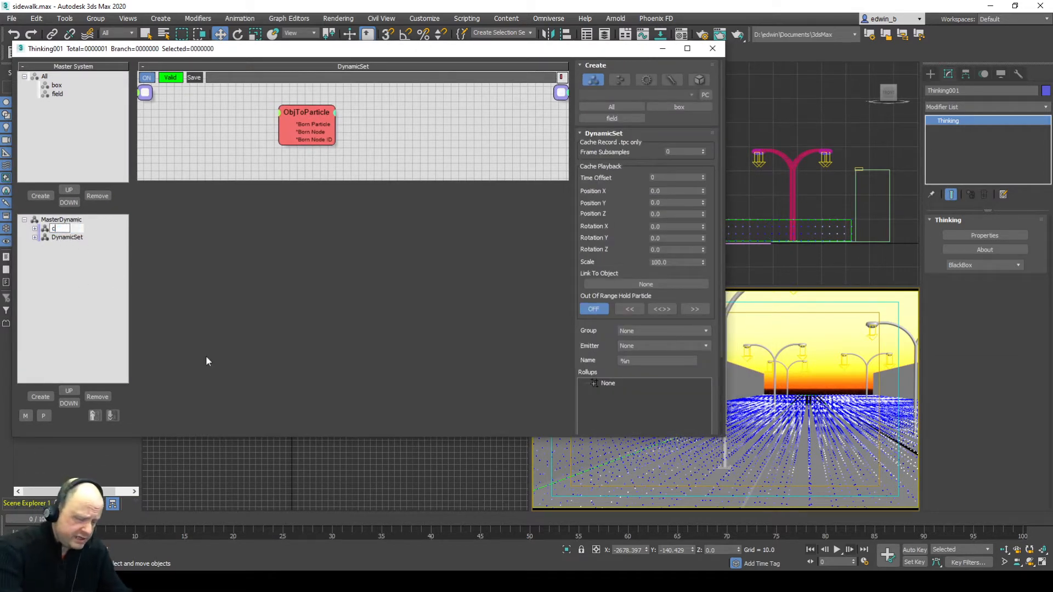
type("reate")
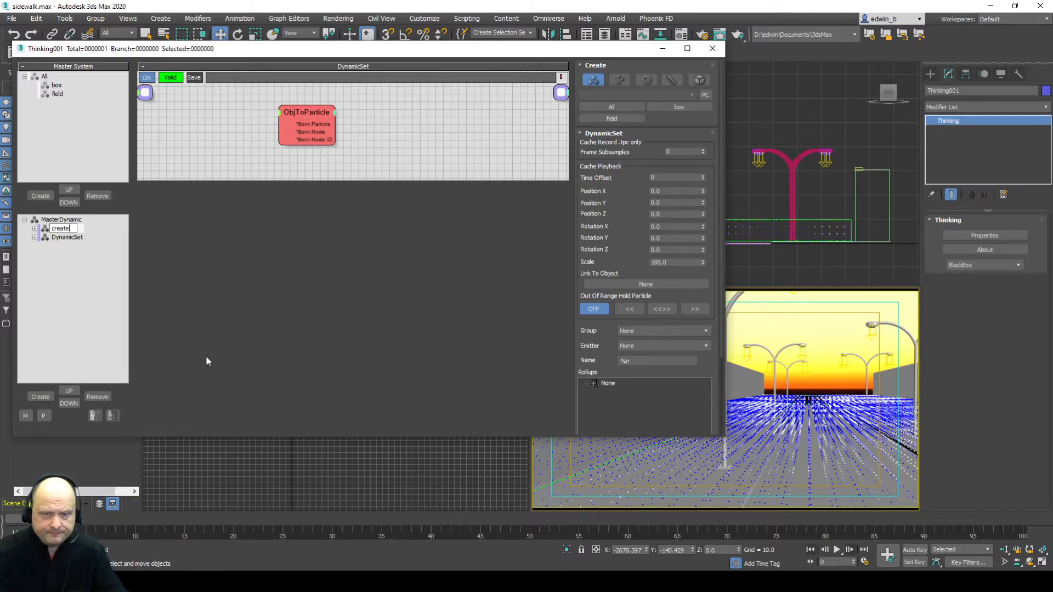
key("Return")
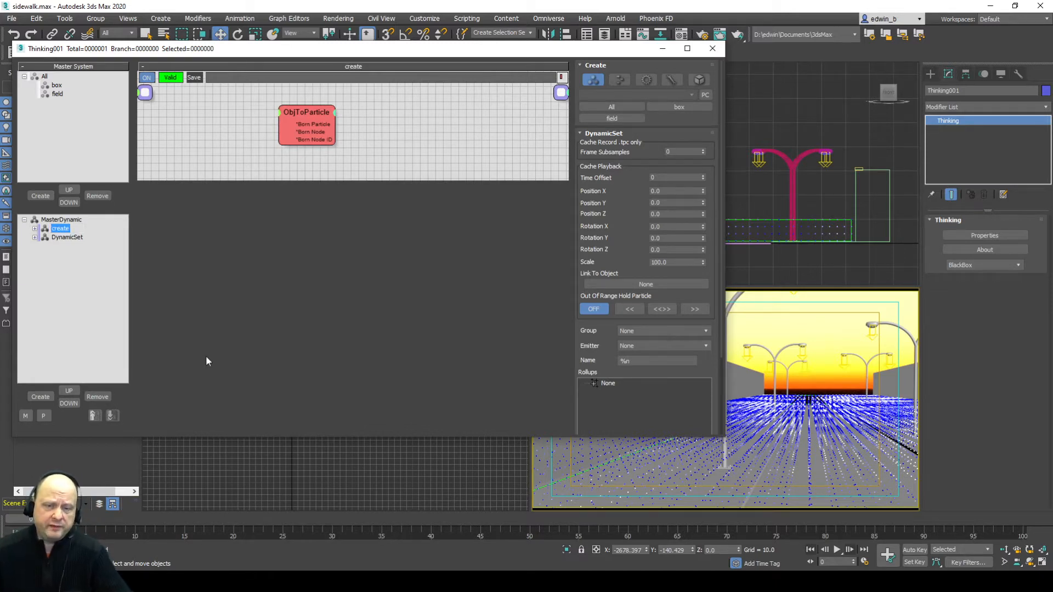
- Rename the second DynamicSet, which holds the VDB node network, as OpenVDB
left_click(65, 240)
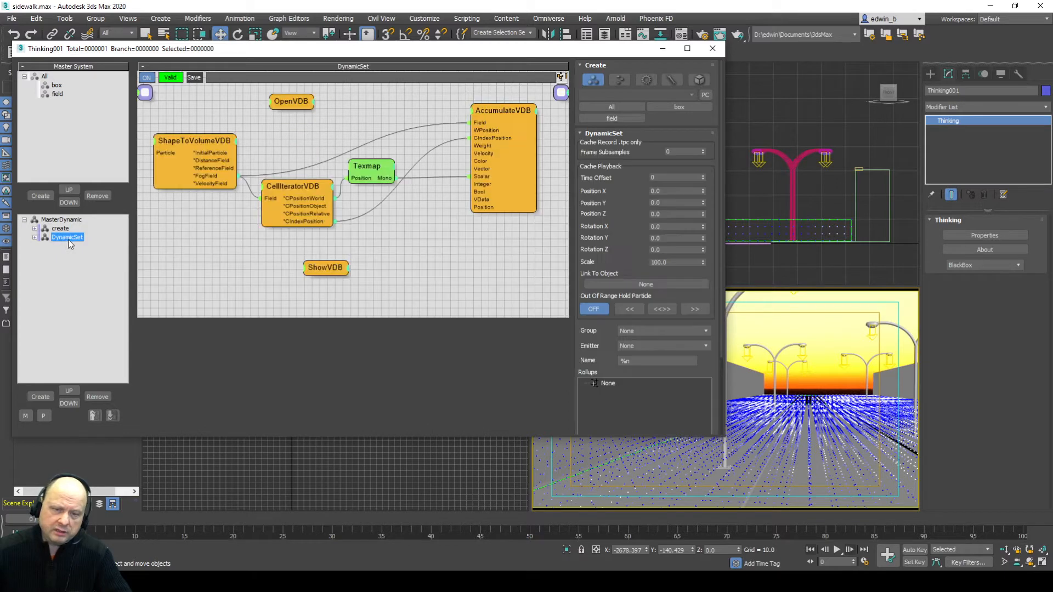
left_click(72, 239)
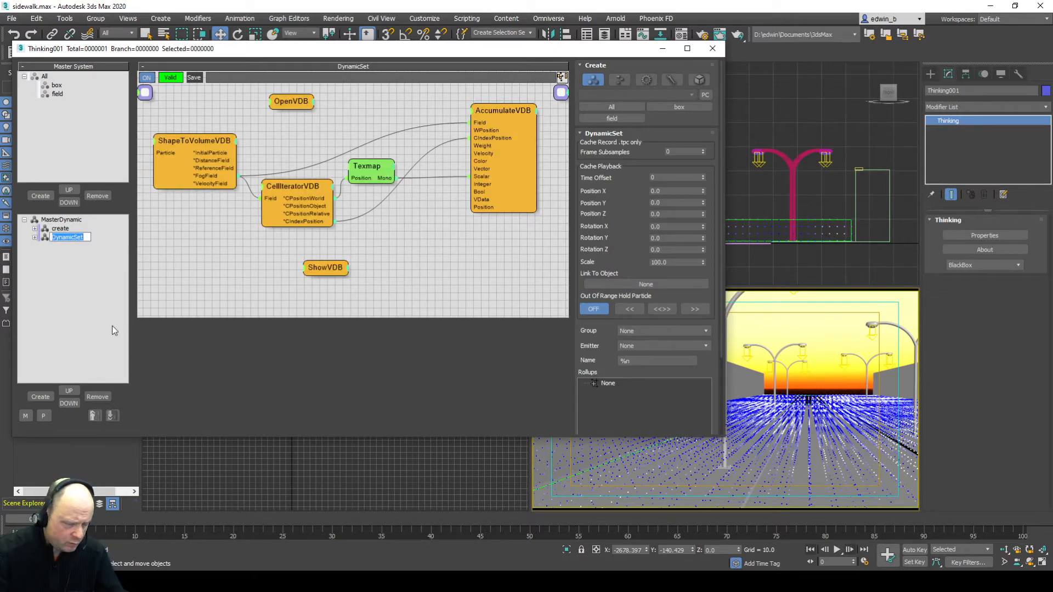
type("OpenVDB")
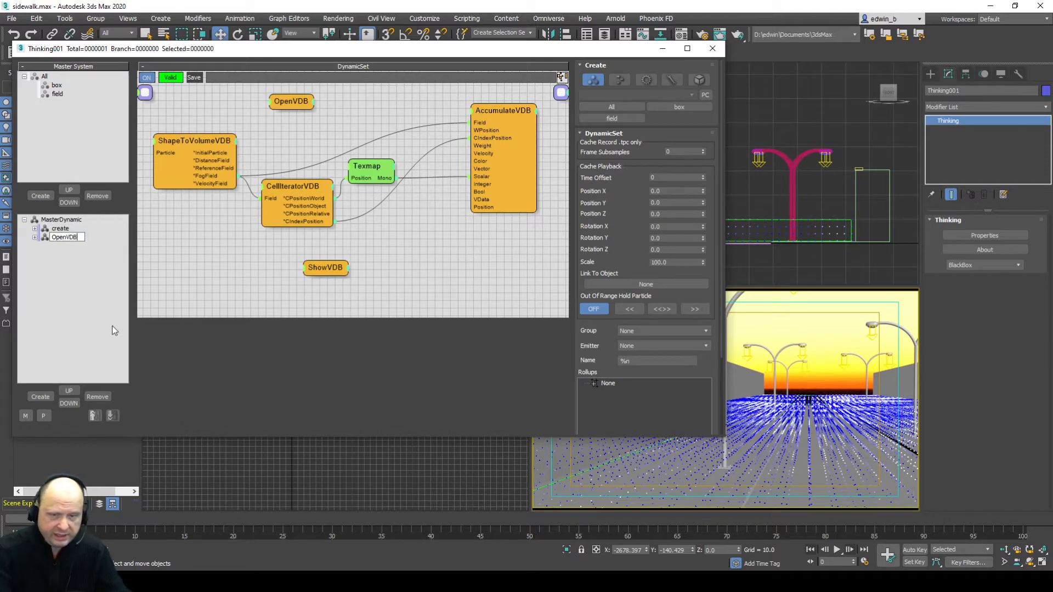
key("Return")
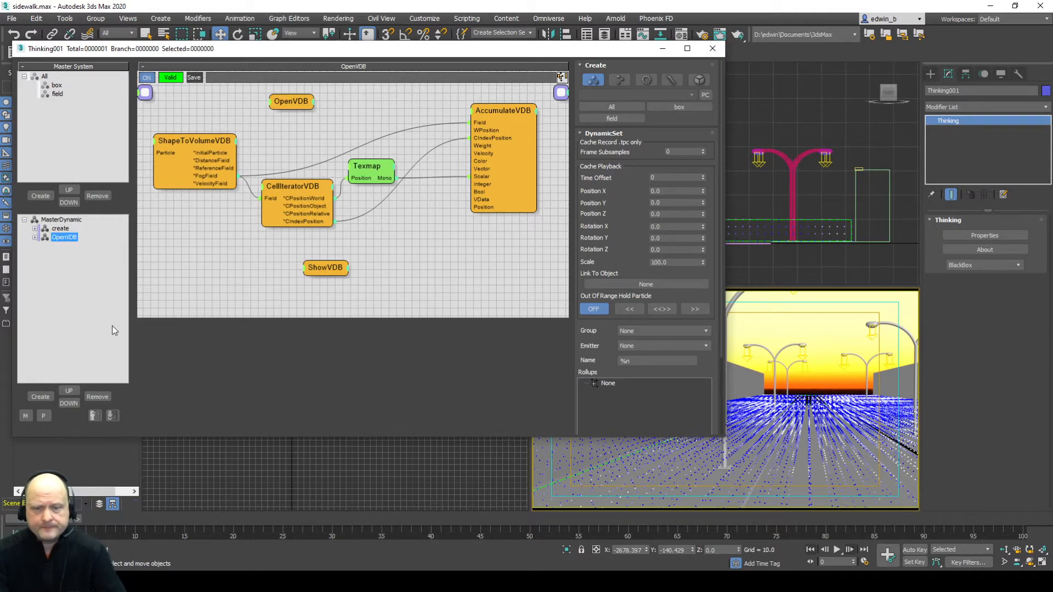
- Examine the ObjToParticle node's picked object and tracking options in the create set, along with the box group's display and render settings
left_click(62, 230)
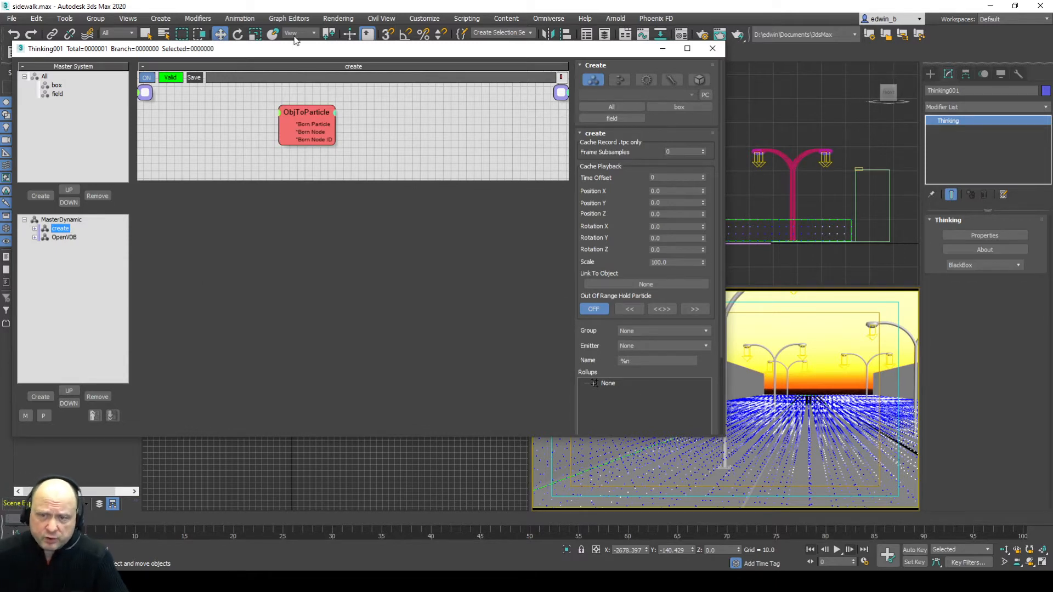
left_click(304, 112)
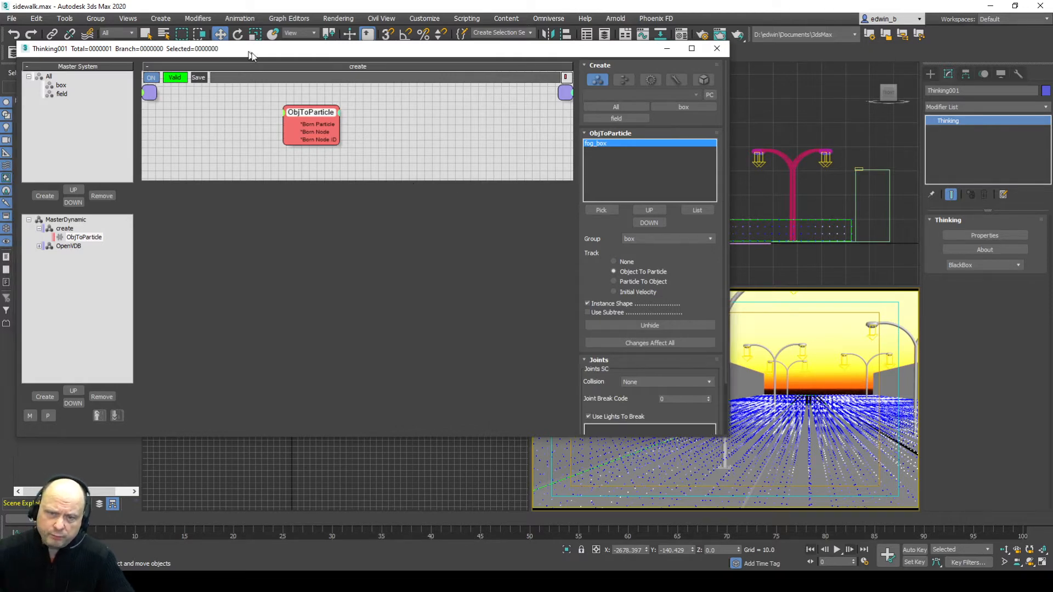
left_click_drag(245, 49, 372, 58)
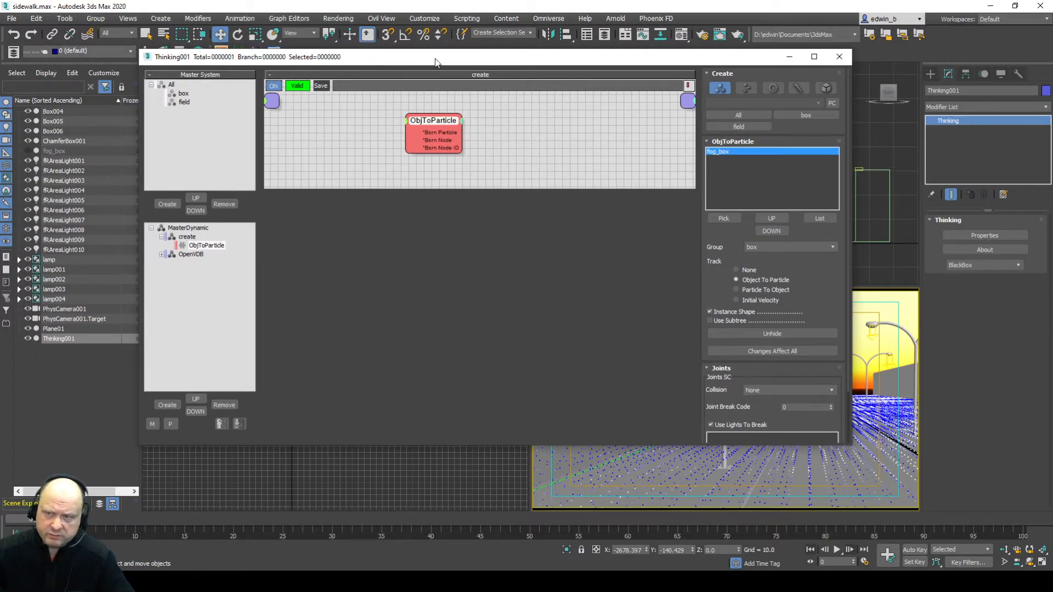
left_click_drag(477, 64, 341, 60)
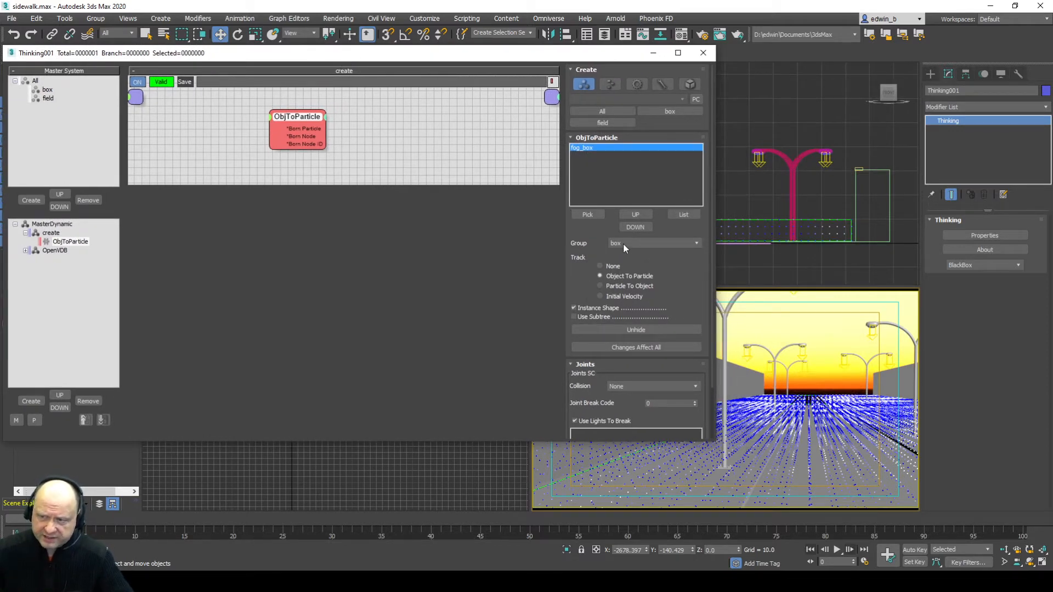
left_click(47, 90)
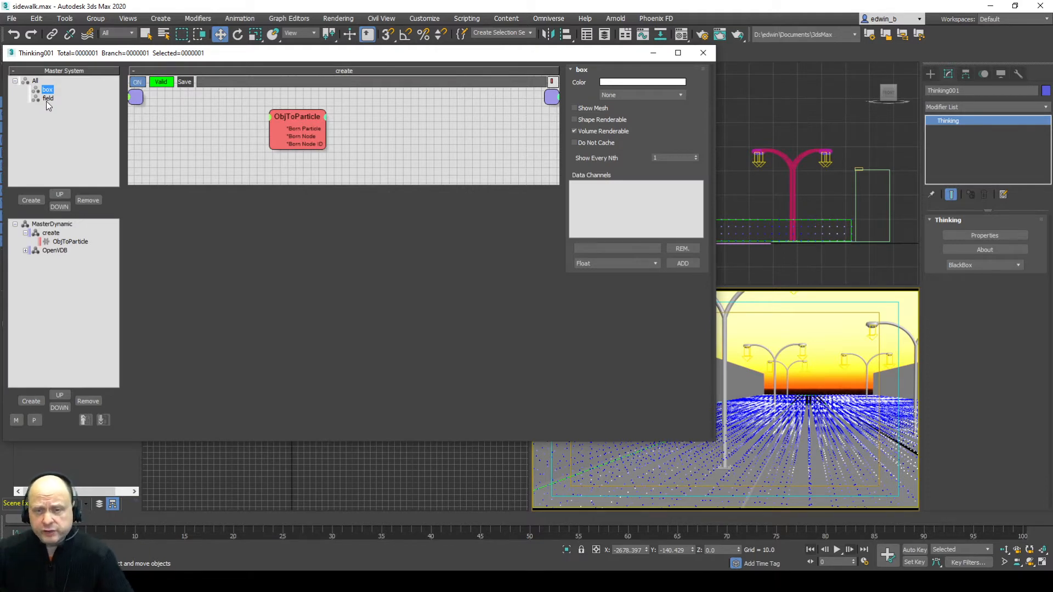
left_click(305, 118)
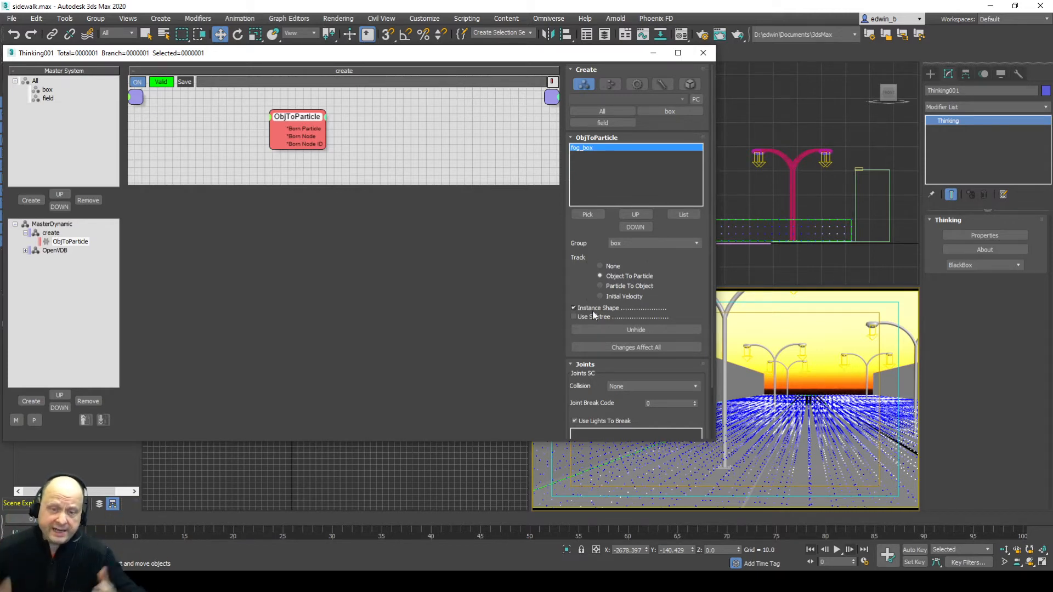
- Collapse the create set, expand the OpenVDB set and show its node network
left_click(25, 234)
left_click(25, 241)
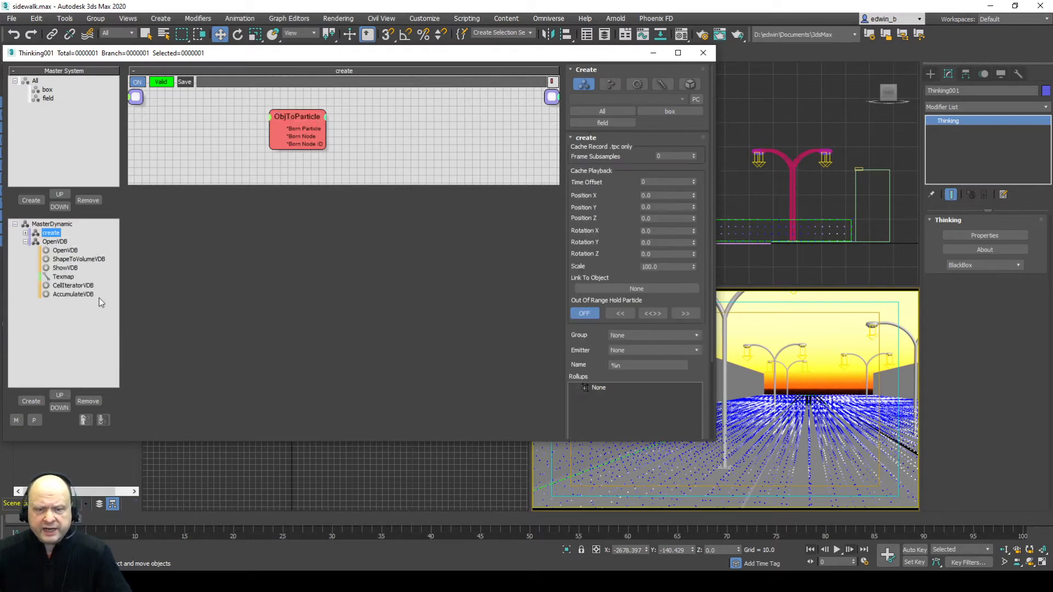
left_click(54, 242)
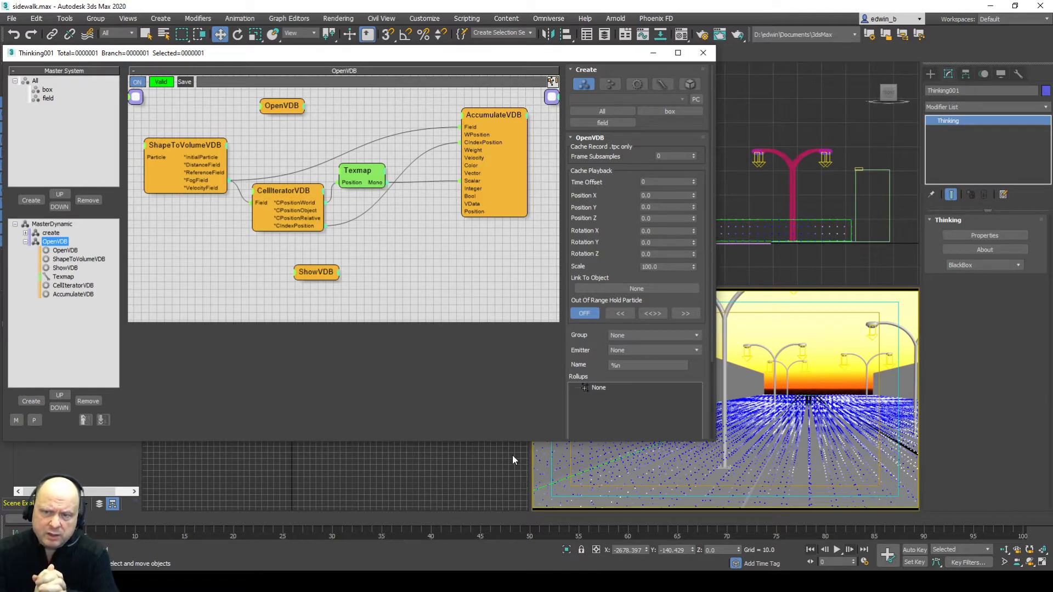
- Inspect the OpenVDB node's Fog grid entry and the grid types that can be added to it
left_click(281, 105)
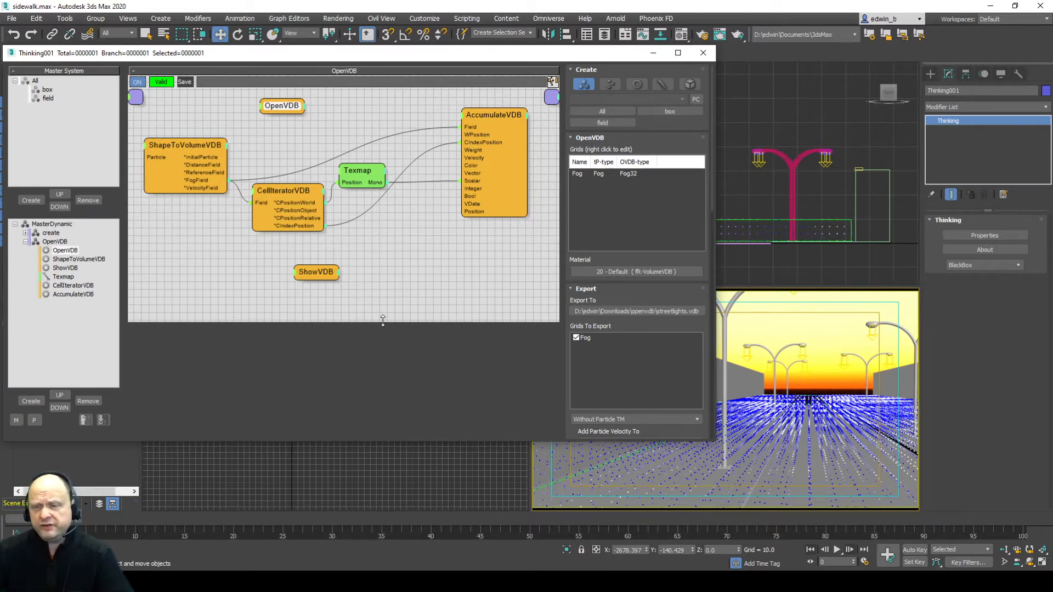
left_click(578, 174)
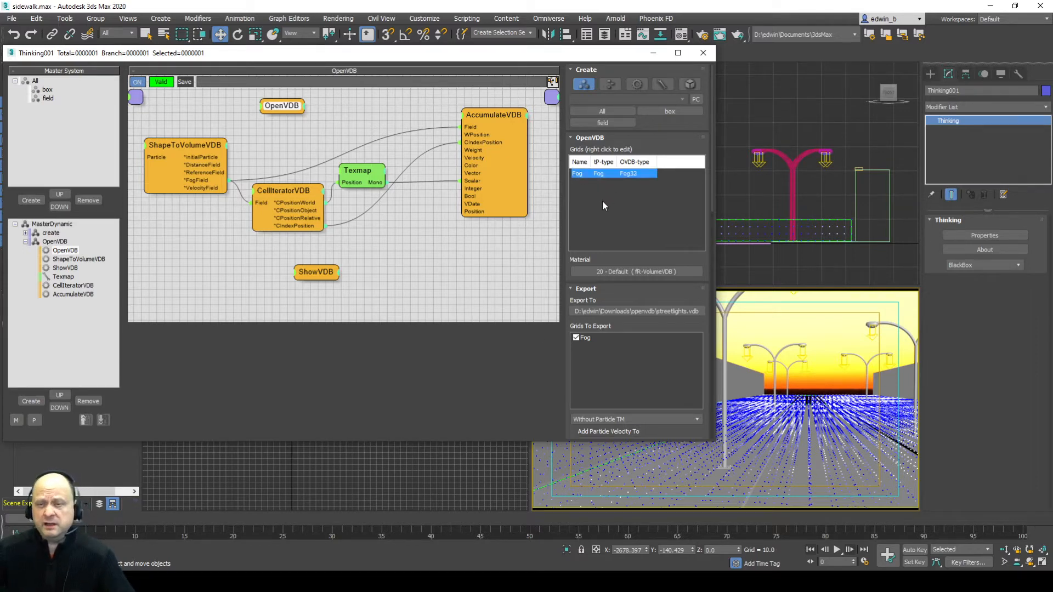
right_click(599, 195)
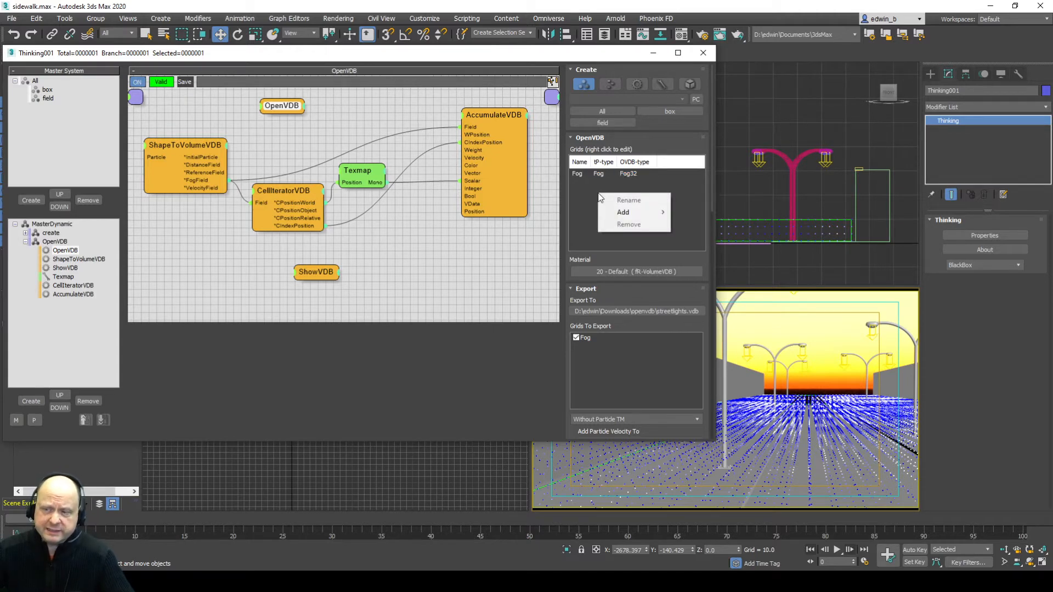
mouse_move(645, 218)
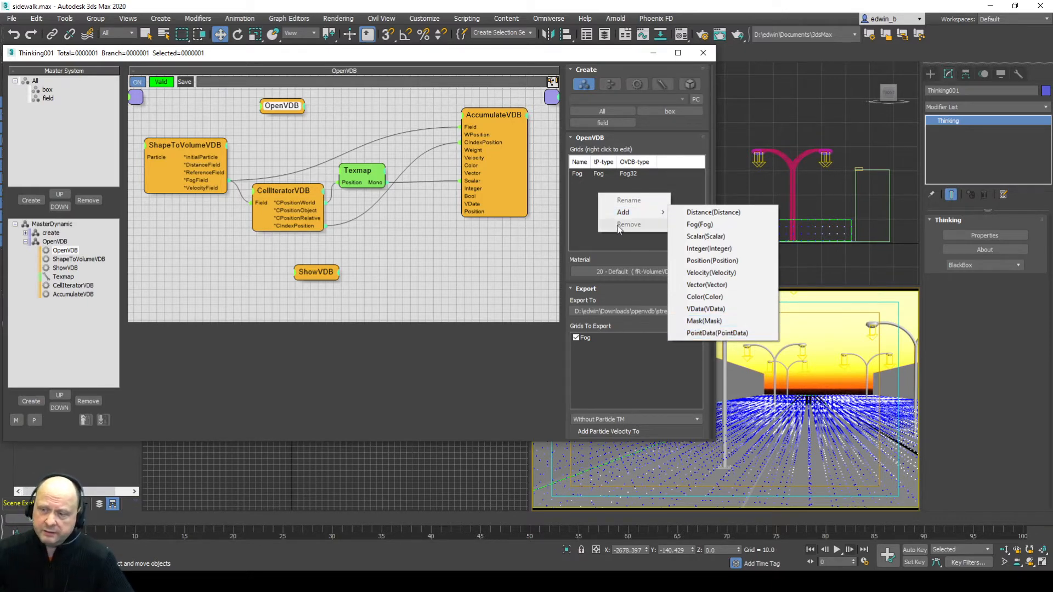
left_click(581, 233)
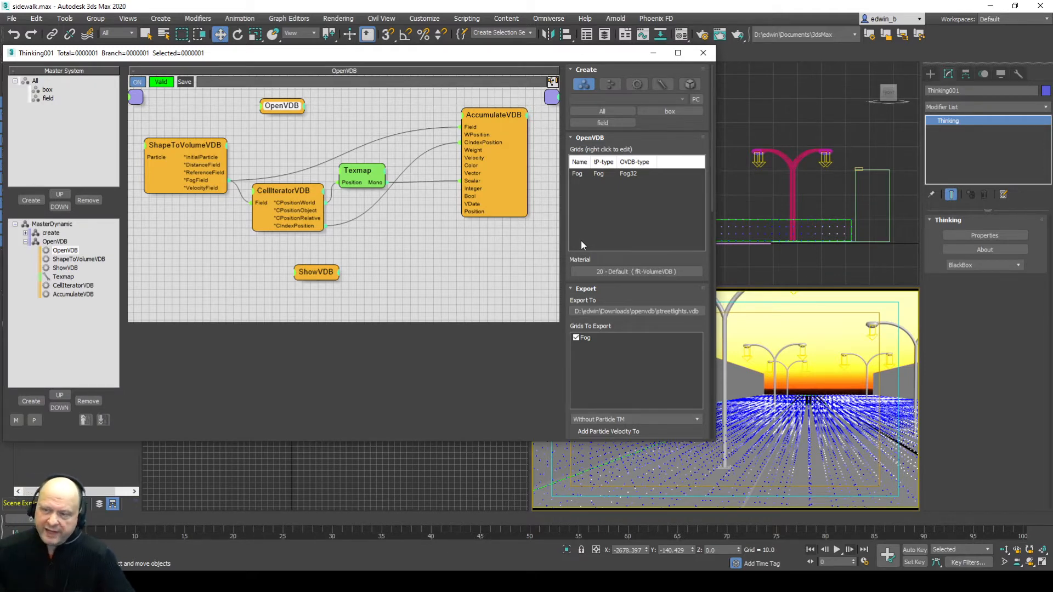
- Review the OpenVDB node's assigned material, export path, grids to export and export mode options
left_click_drag(647, 256, 641, 186)
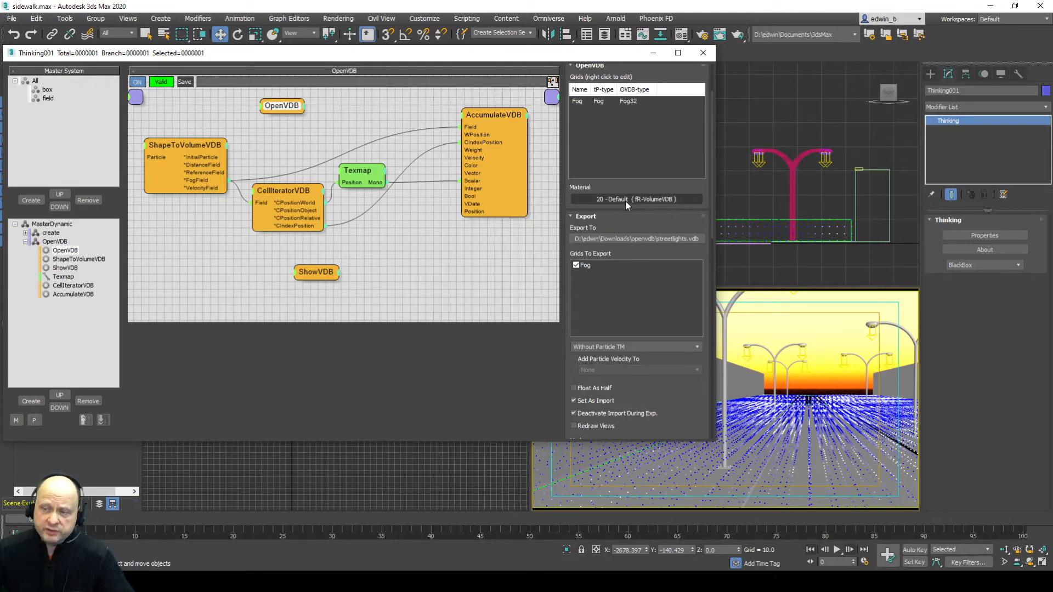
scroll(612, 200, "up", 3)
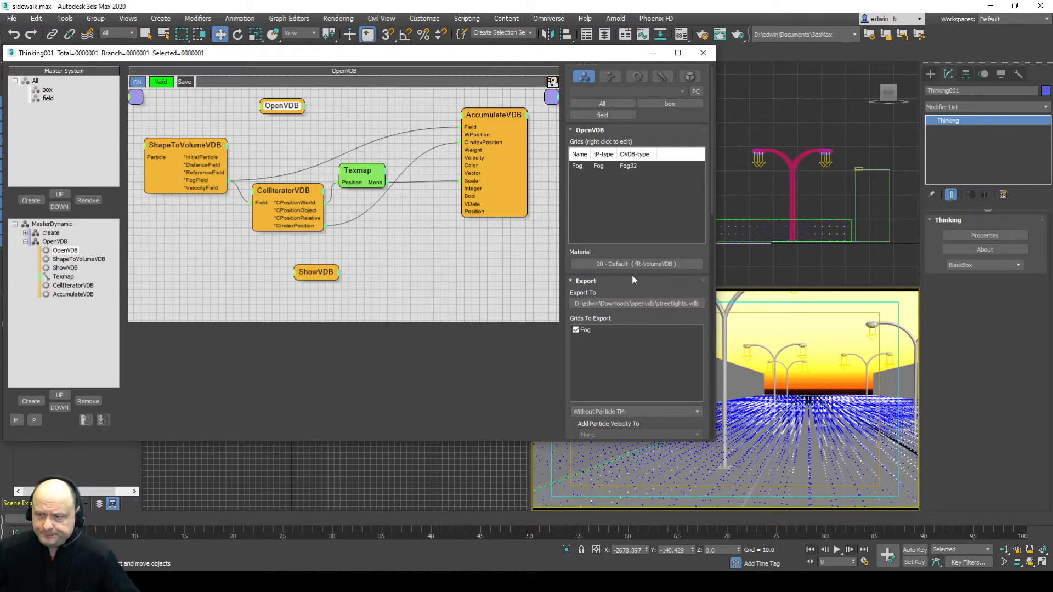
left_click_drag(632, 274, 644, 76)
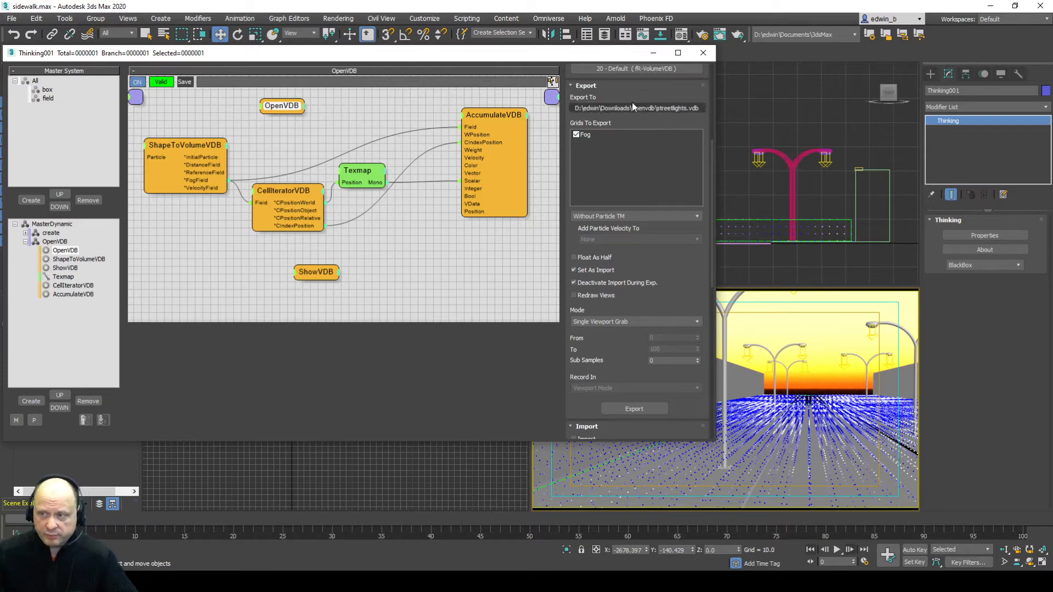
scroll(617, 244, "up", 5)
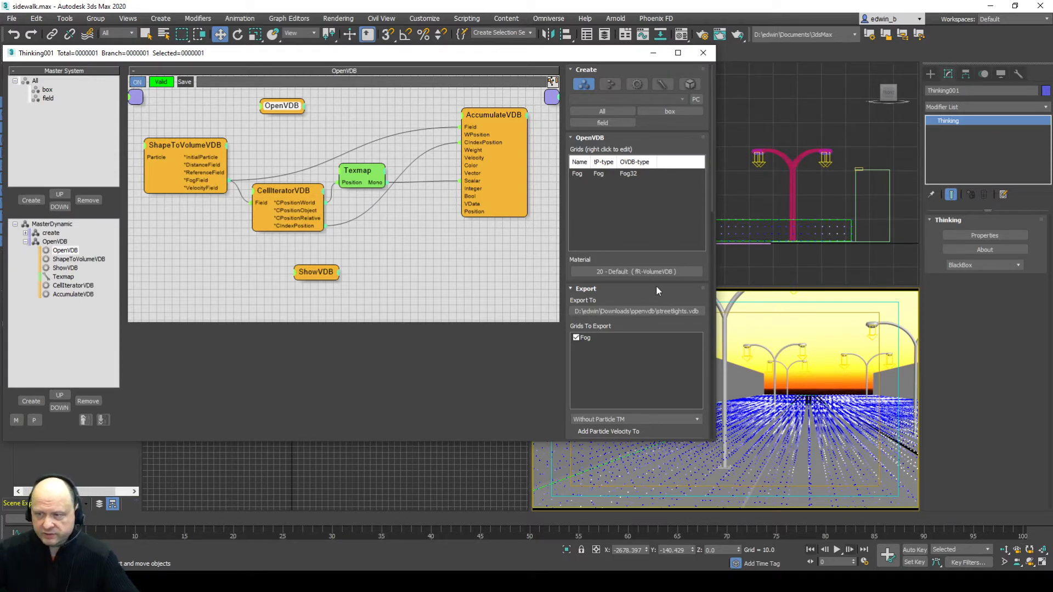
scroll(656, 285, "down", 5)
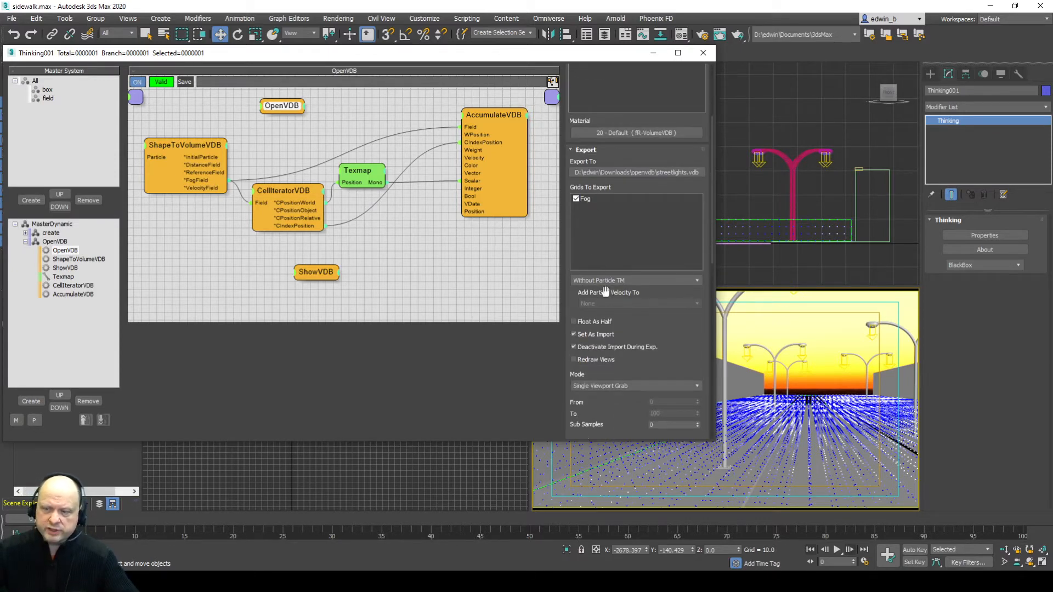
left_click_drag(692, 332, 657, 298)
scroll(657, 298, "up", 6)
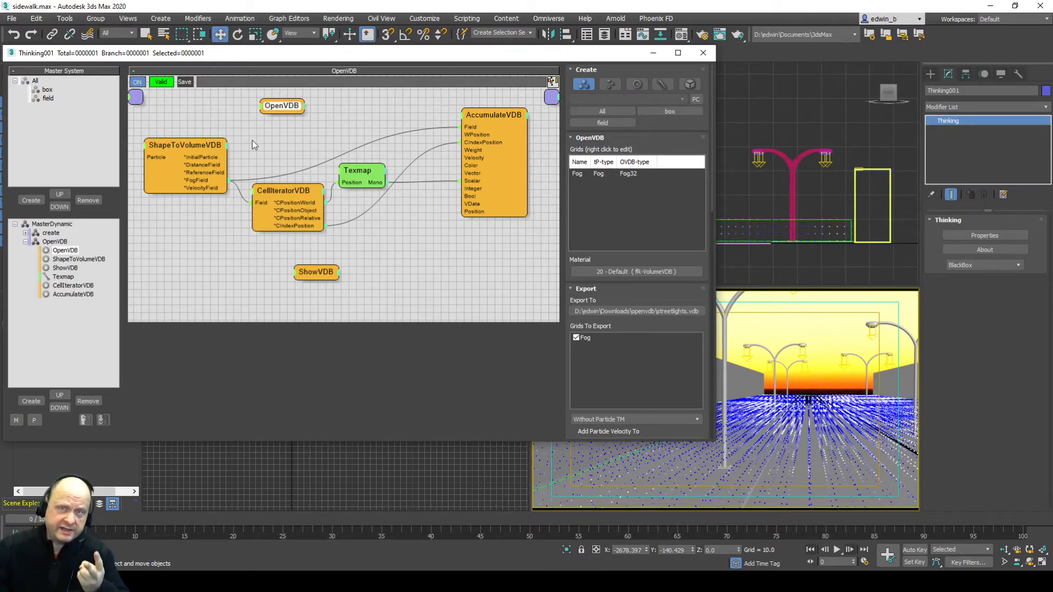
- Inspect the ShapeToVolumeVDB node's source group, Volume Fog field, voxel size and available Update modes
left_click(184, 146)
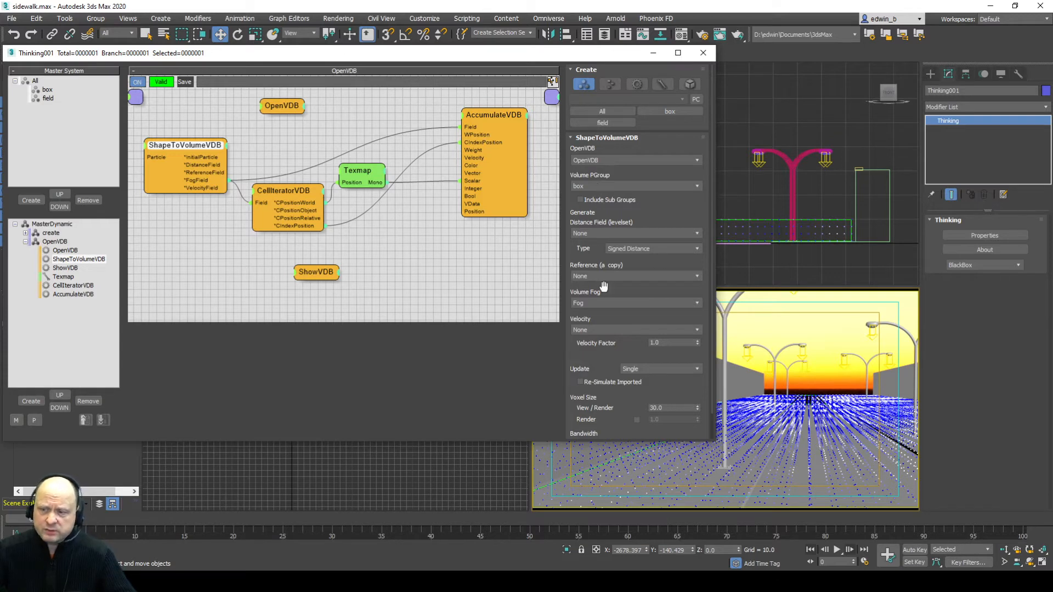
left_click_drag(625, 288, 627, 251)
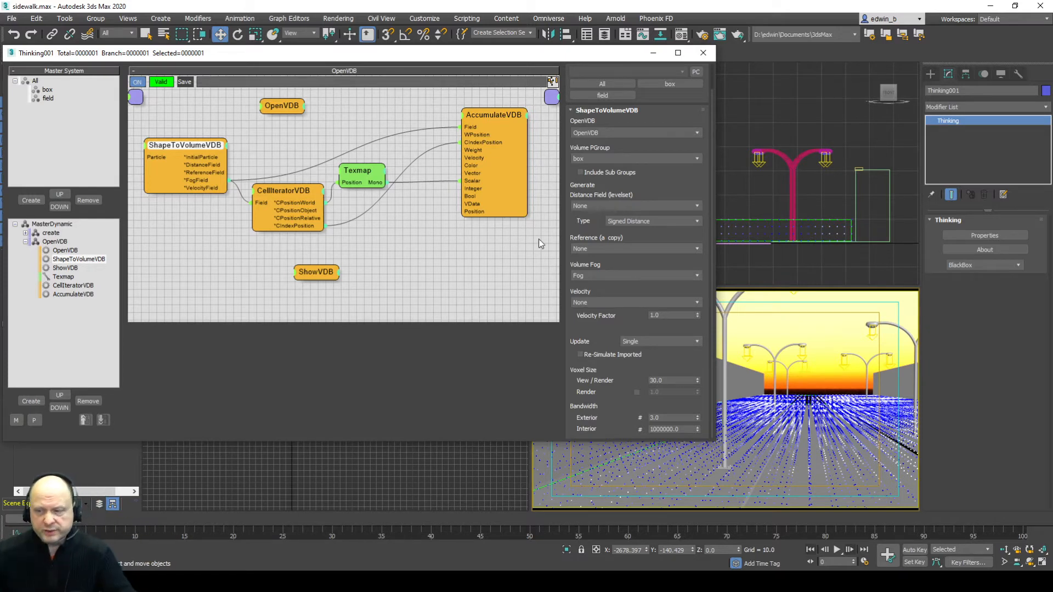
left_click(660, 342)
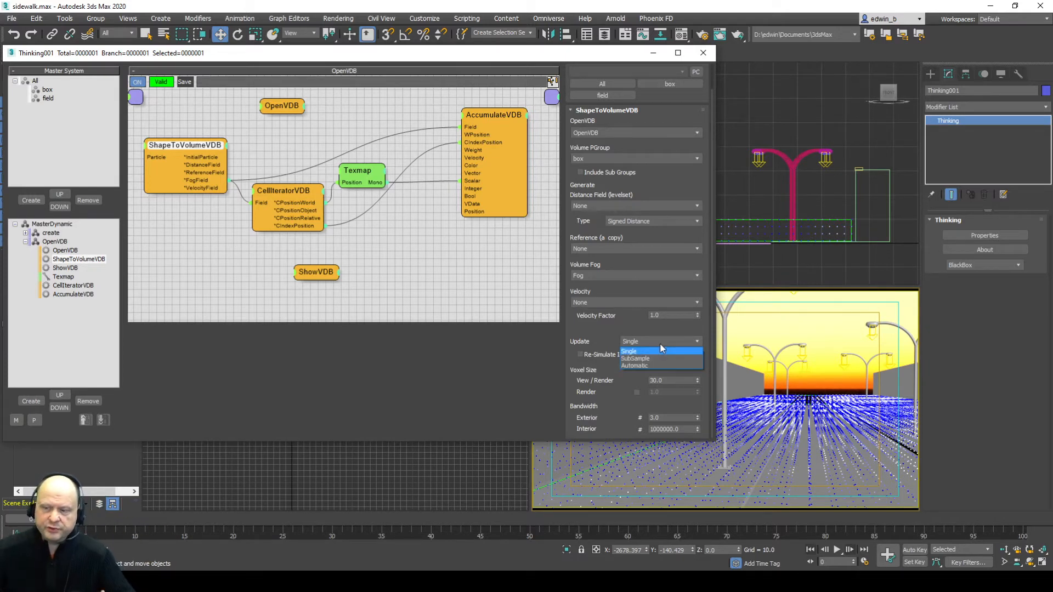
left_click(619, 326)
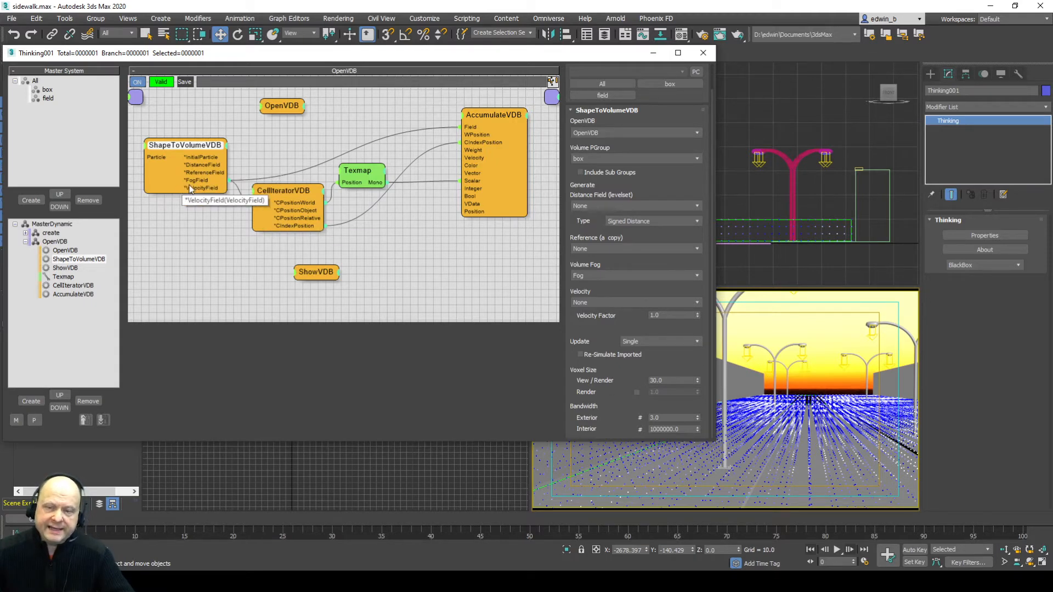
- Shift the ShapeToVolumeVDB and CellIteratorVDB nodes slightly apart and examine the CellIteratorVDB node's iteration setting
left_click_drag(192, 149, 193, 141)
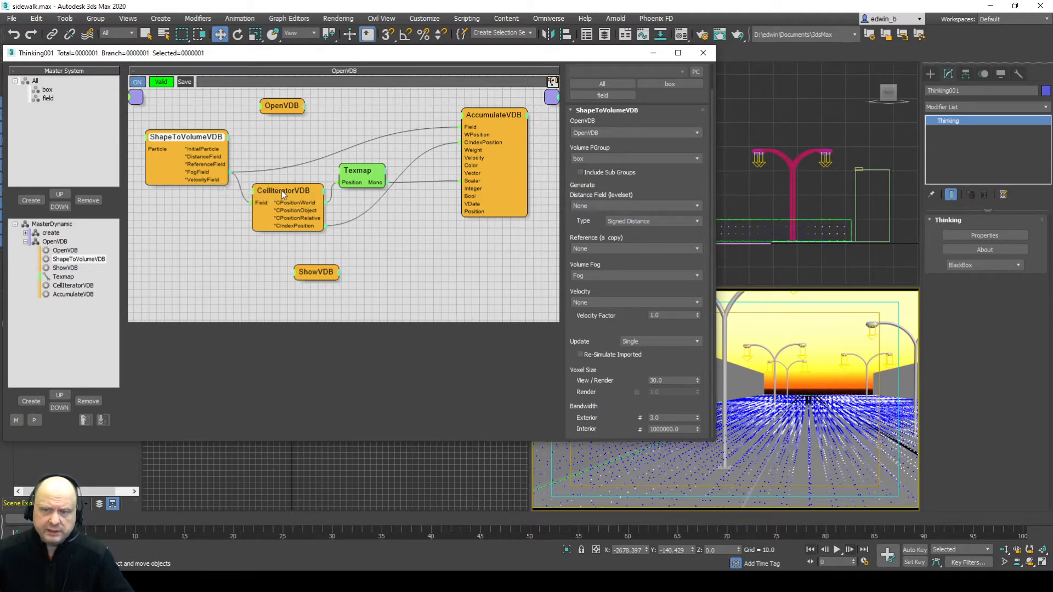
left_click_drag(283, 191, 285, 200)
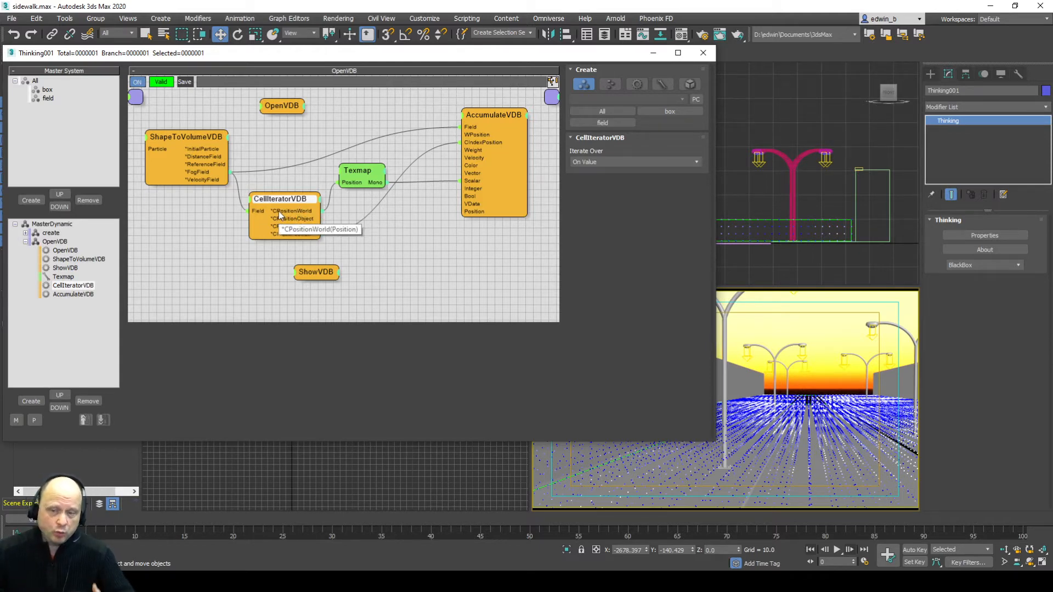
- Select the Texmap node to inspect its Noise map settings and briefly uncover the Top view to check the fog pattern along the street
left_click_drag(361, 175, 358, 176)
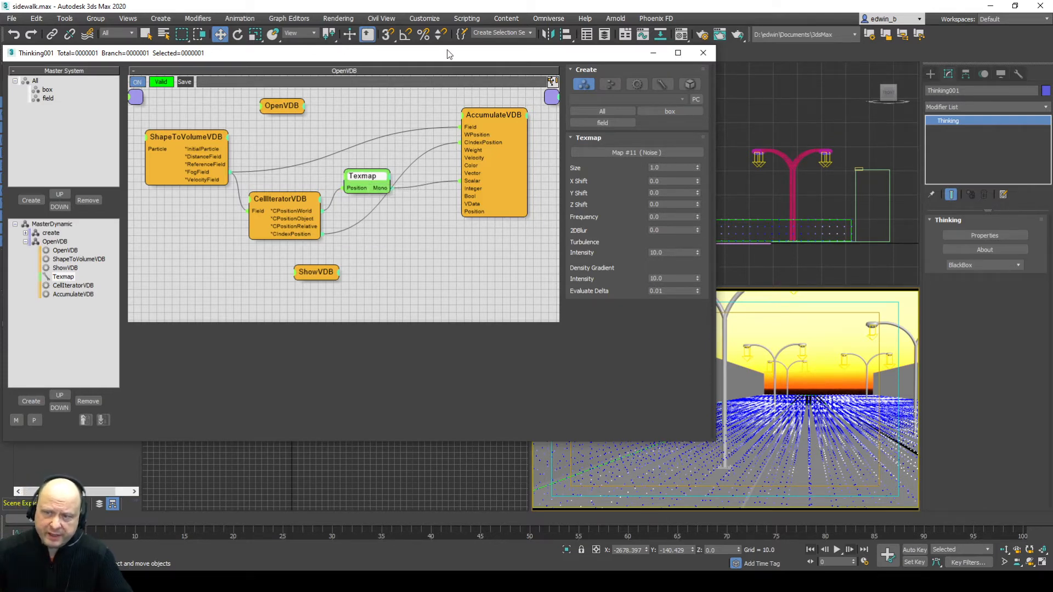
left_click_drag(441, 60, 548, 334)
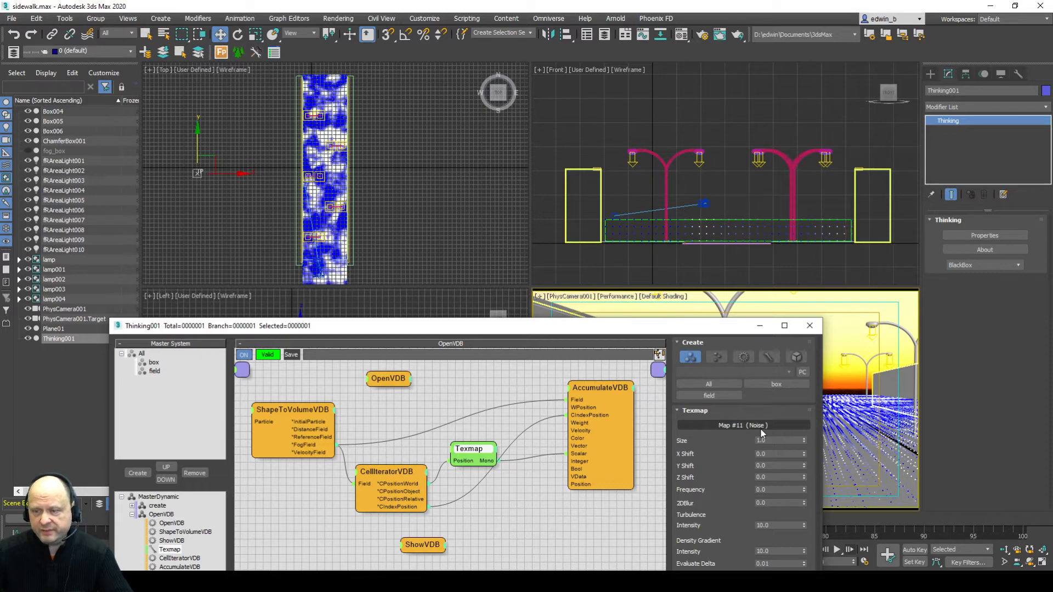
left_click_drag(458, 327, 372, 82)
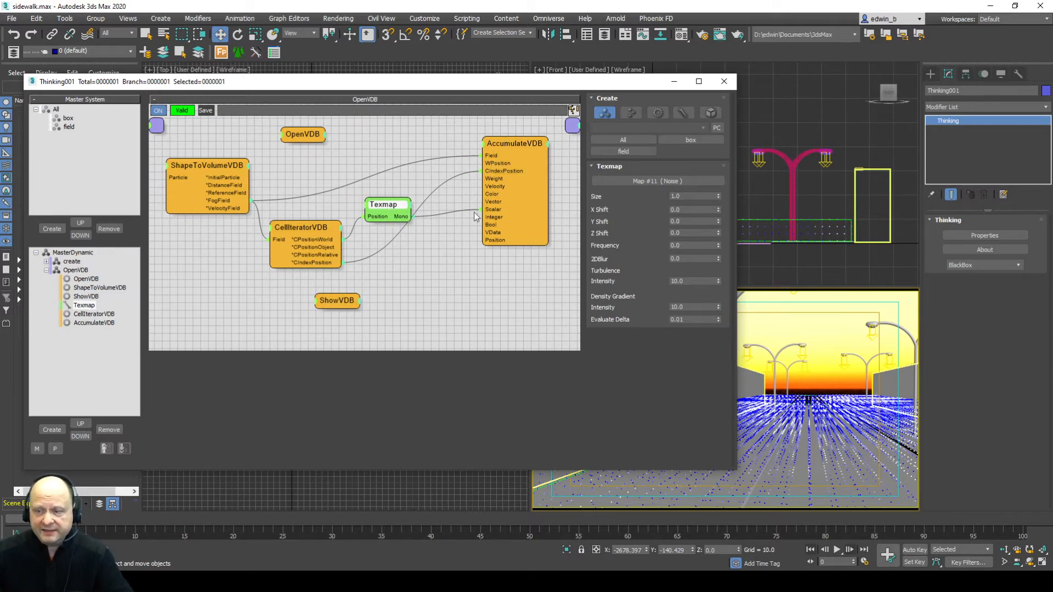
- Examine the AccumulateVDB node's Scatter, Combine and Voxel Edit settings and how the Texmap output feeds its Scalar input
left_click(508, 142)
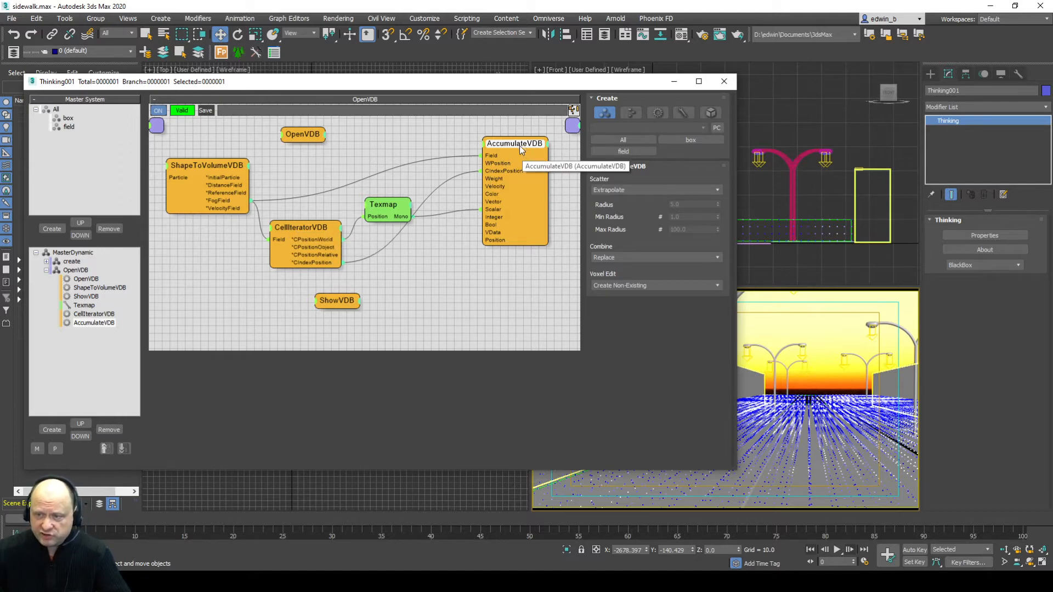
left_click(385, 207)
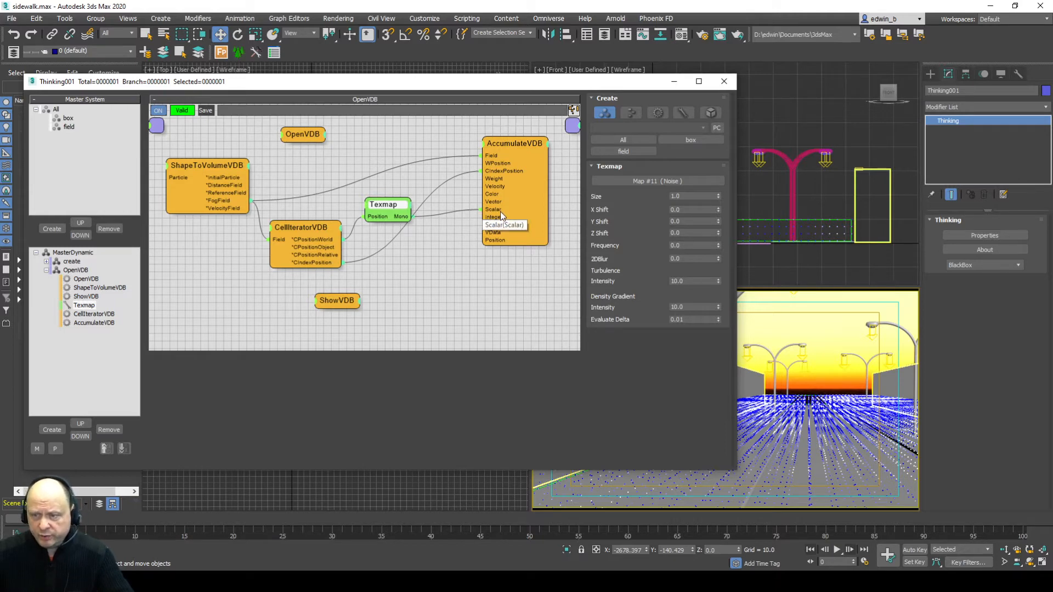
left_click(513, 143)
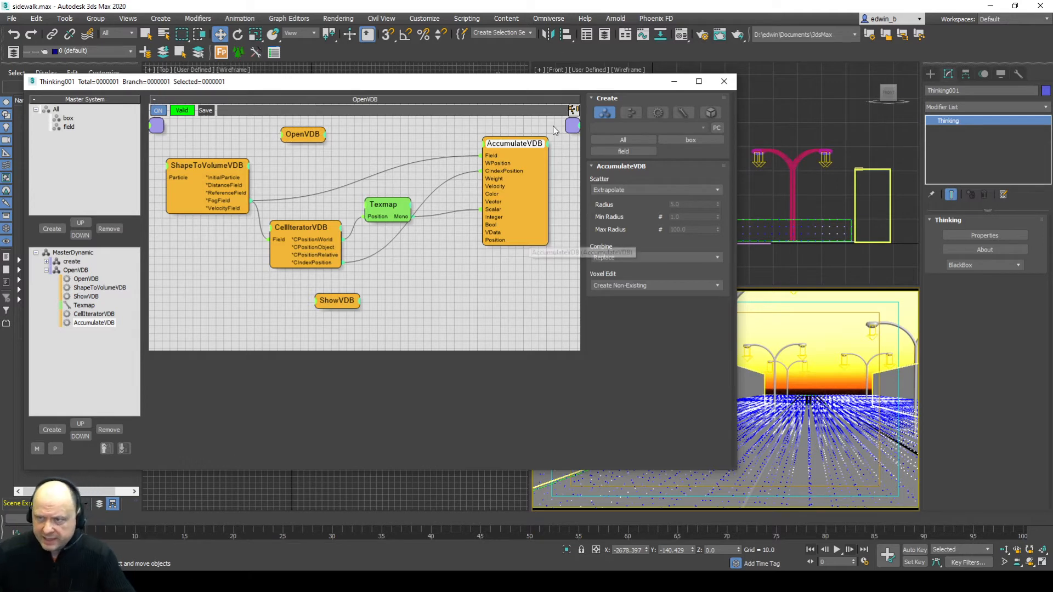
- Uncover the camera view to check the fog voxels on the street, and inspect the ShowVDB node's display settings
left_click_drag(548, 86, 414, 79)
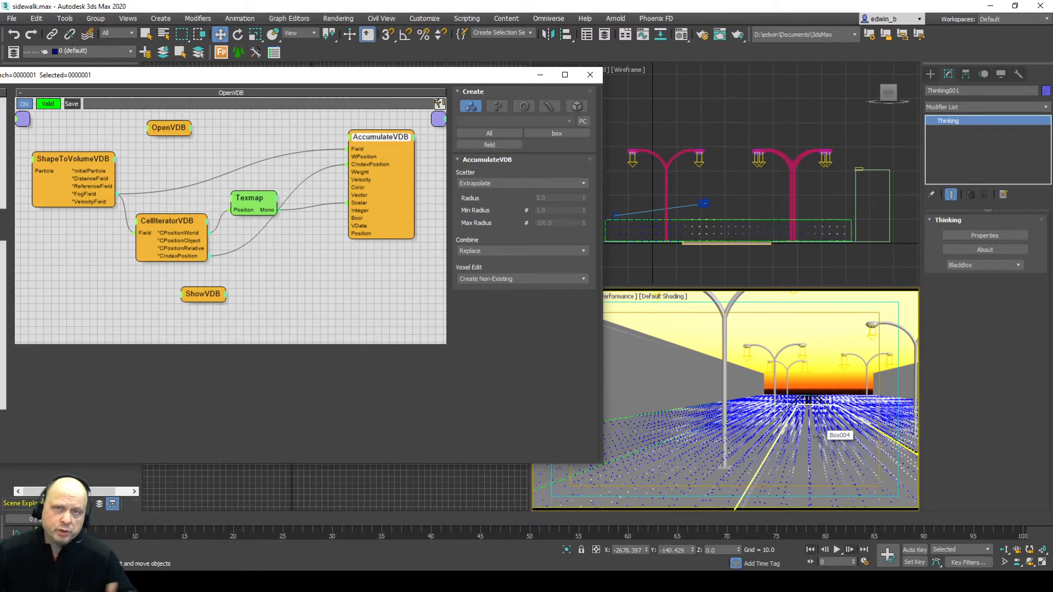
left_click(818, 437)
left_click_drag(303, 76, 431, 35)
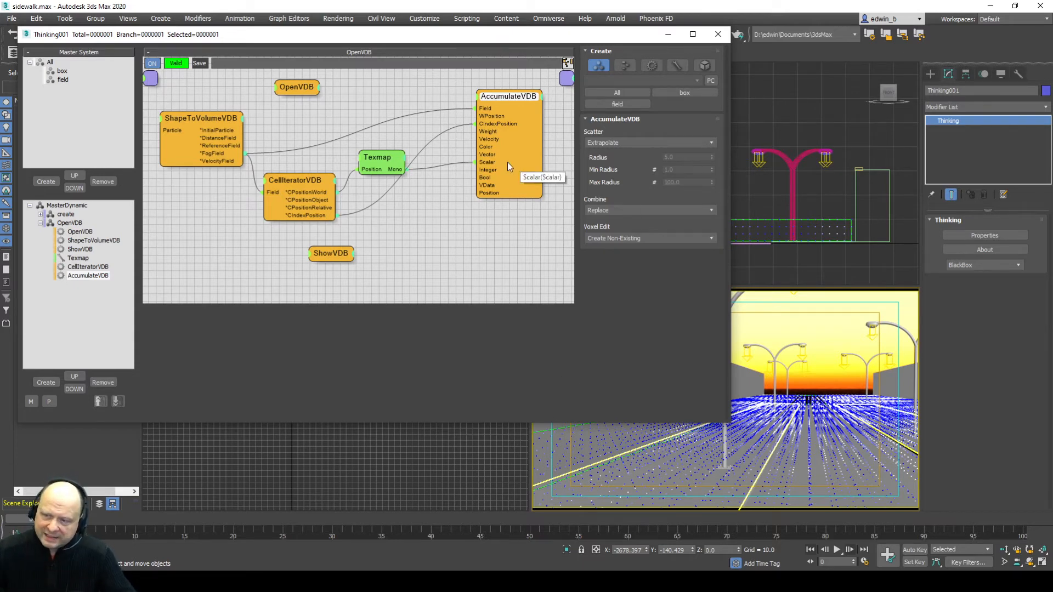
left_click(335, 256)
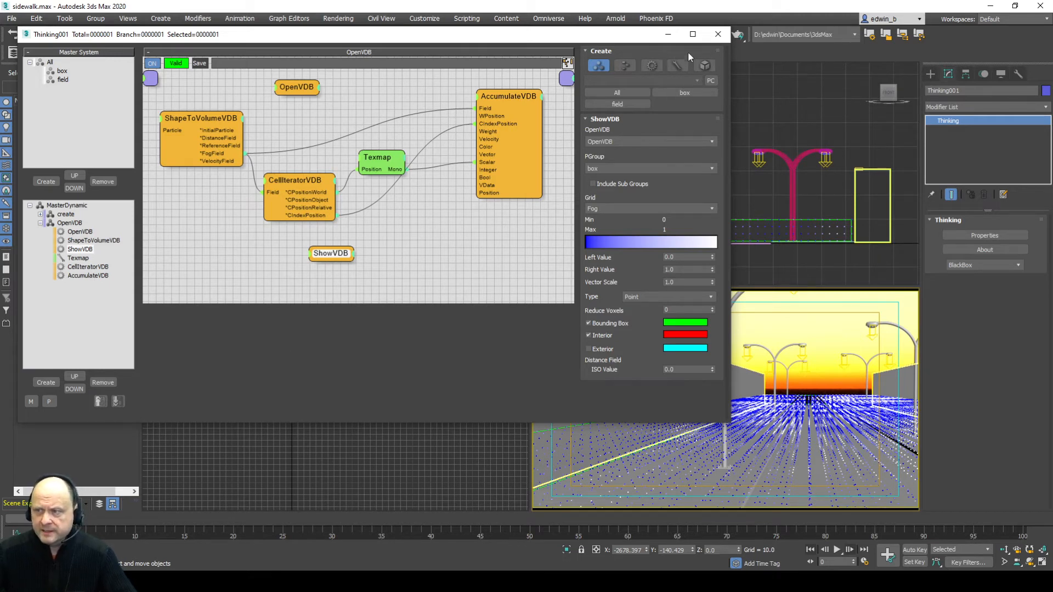
left_click_drag(616, 35, 602, 39)
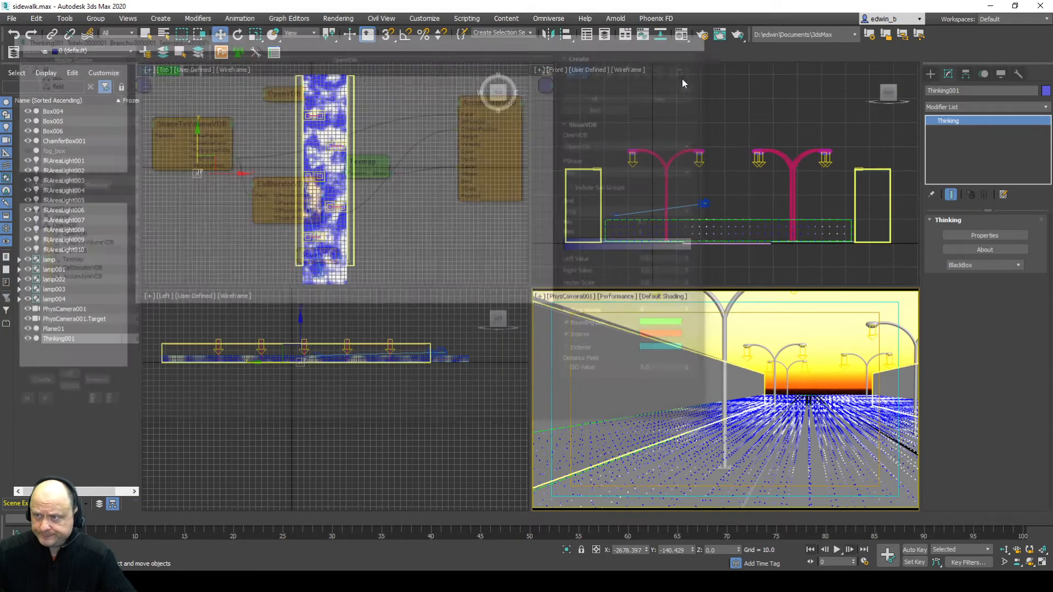
left_click(703, 37)
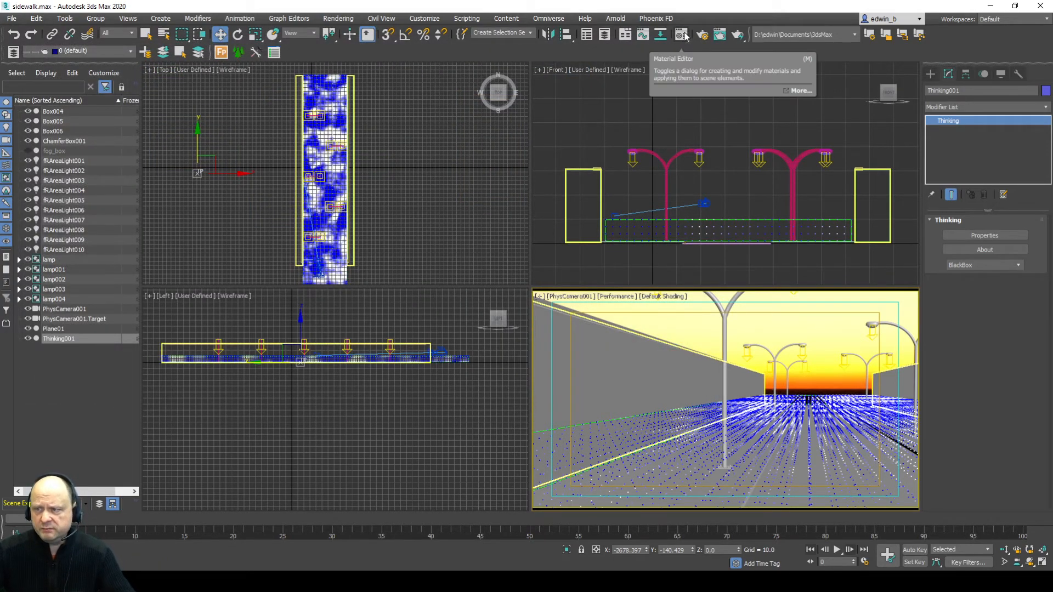
- Bring up the 20 - Default fR-VolumeVDB material in the Material Editor and check the OpenVDB node's grid, material and export settings
left_click(681, 37)
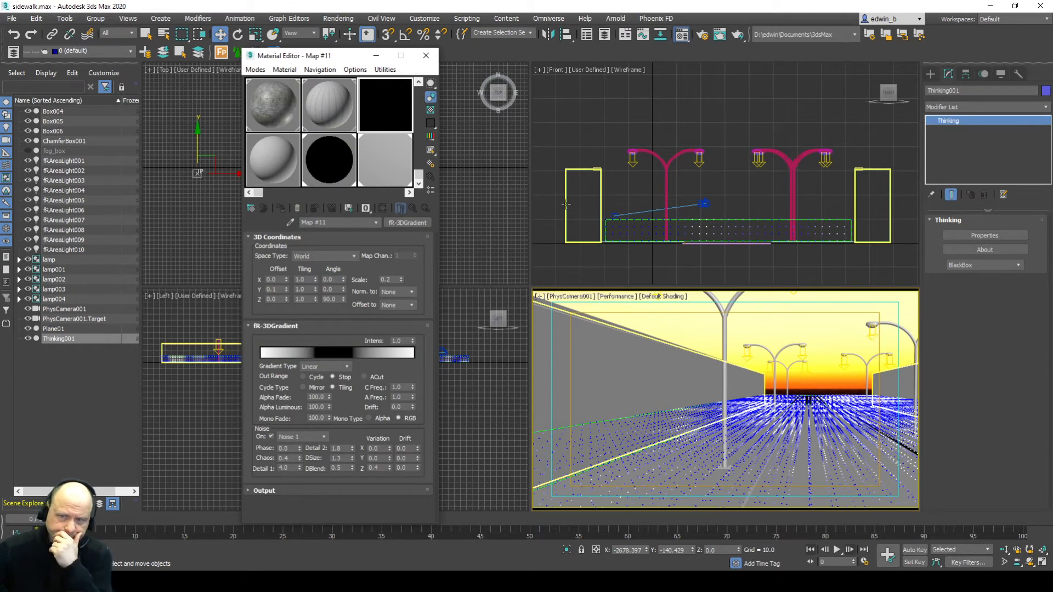
left_click(338, 159)
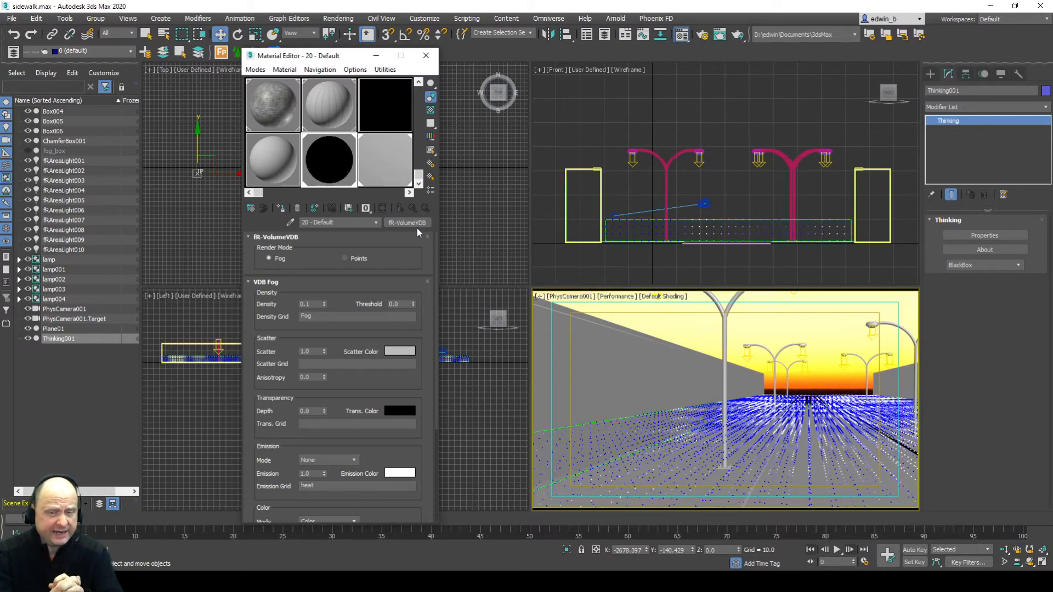
left_click(993, 236)
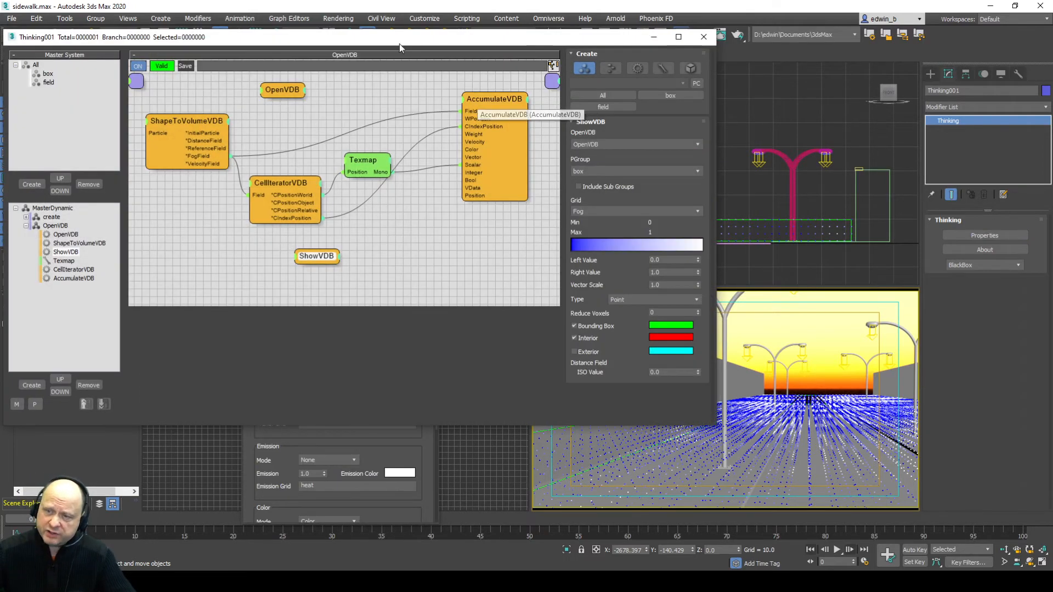
left_click(285, 91)
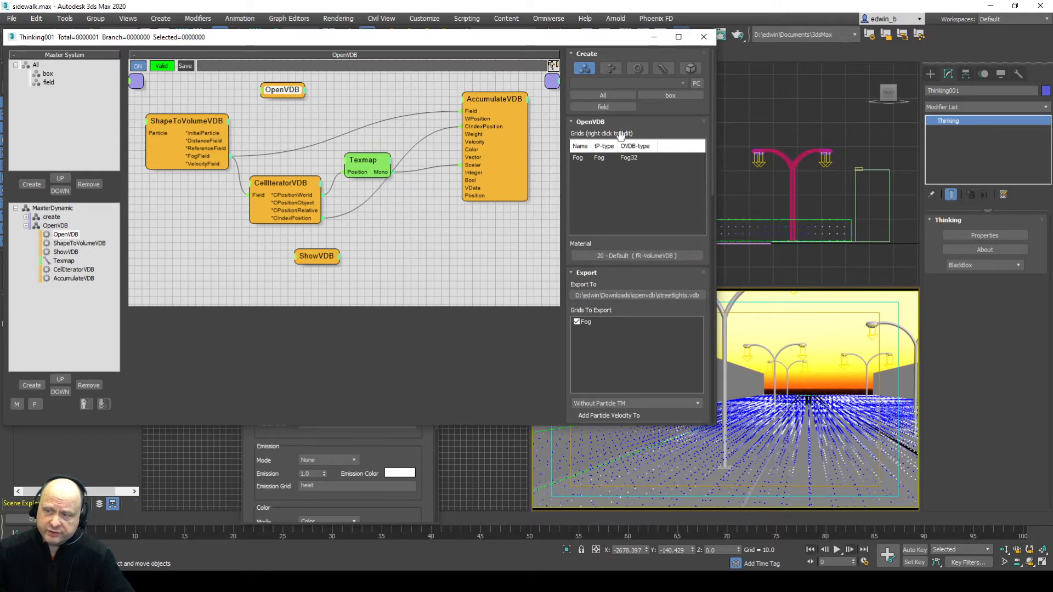
left_click(707, 37)
- Examine the fR-VolumeVDB material's render mode, density, scatter, transparency, emission, color and displacement settings
left_click_drag(341, 59, 245, 38)
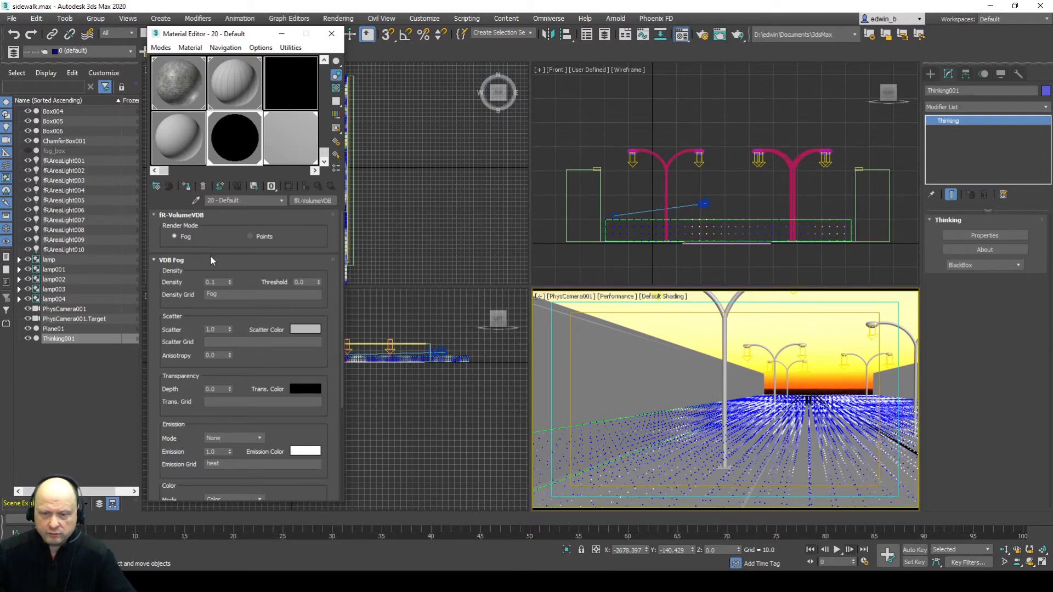
left_click_drag(315, 248, 287, 224)
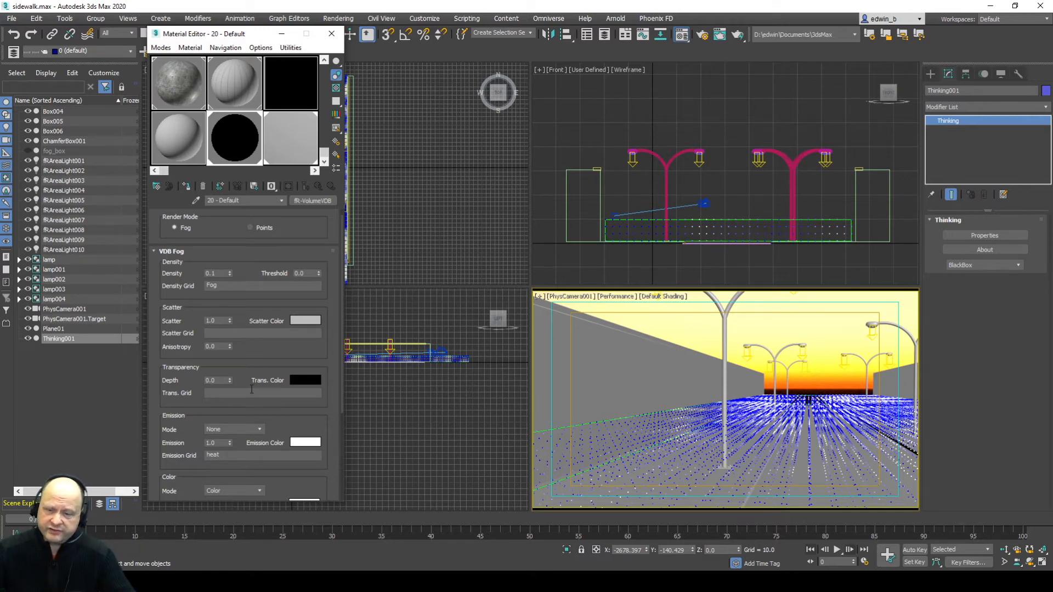
scroll(268, 356, "down", 2)
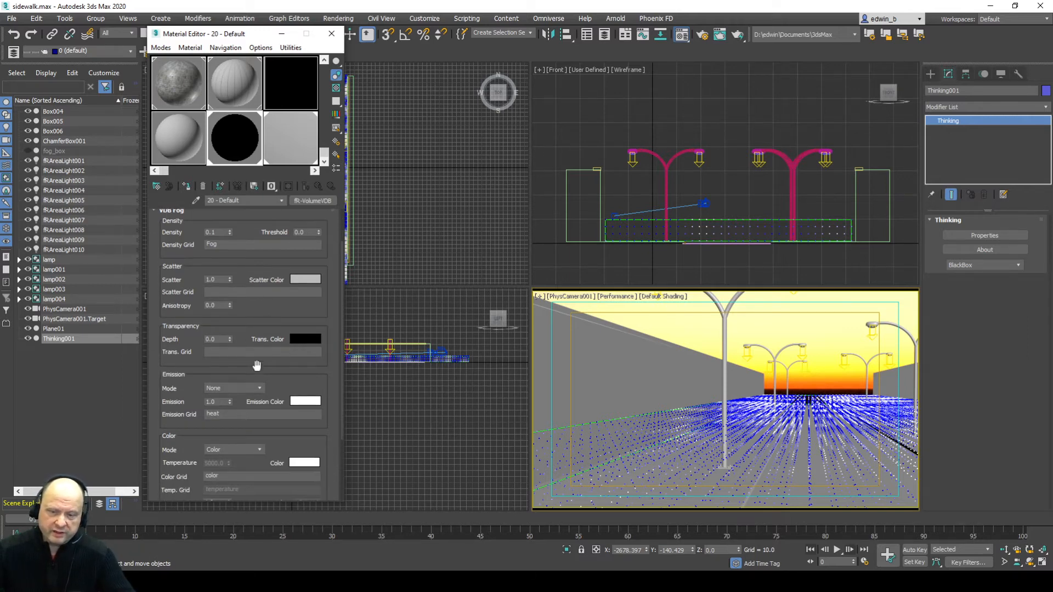
scroll(293, 374, "down", 3)
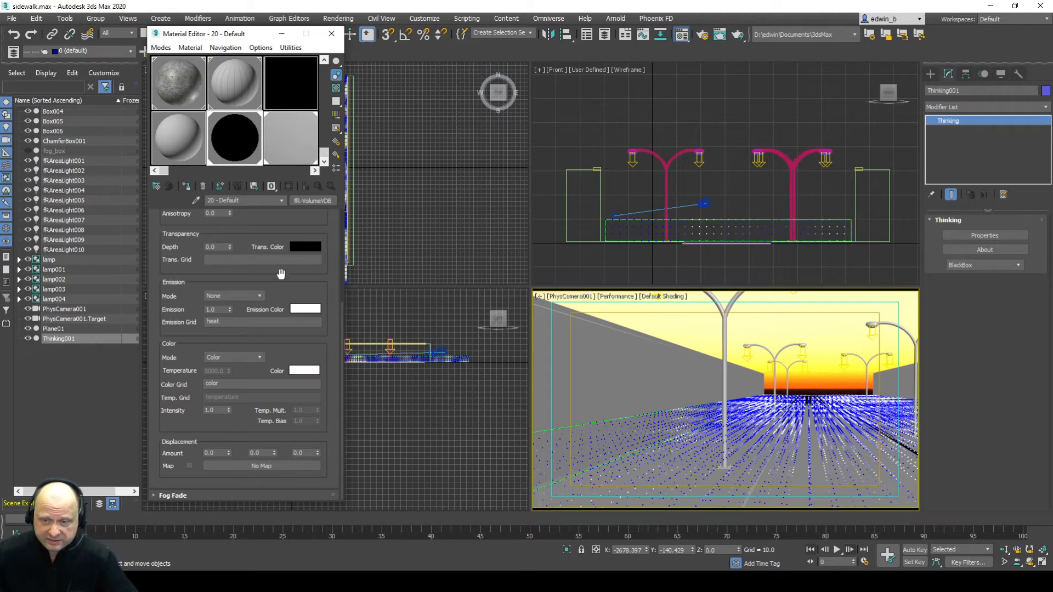
left_click_drag(282, 275, 269, 445)
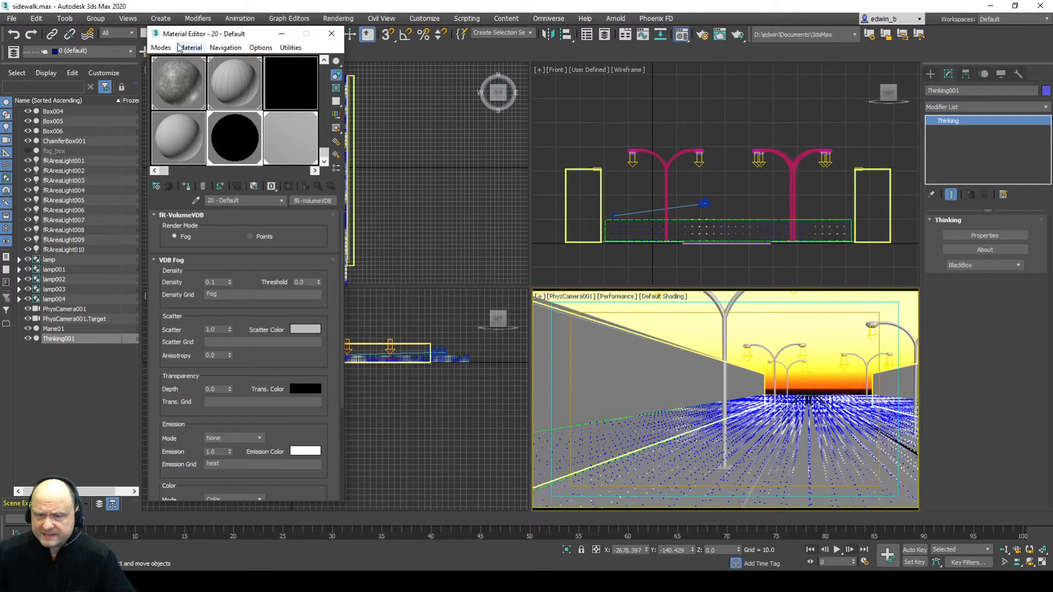
- Review the Common and finalRender options in Render Setup and render the PhysCamera001 view
left_click(704, 36)
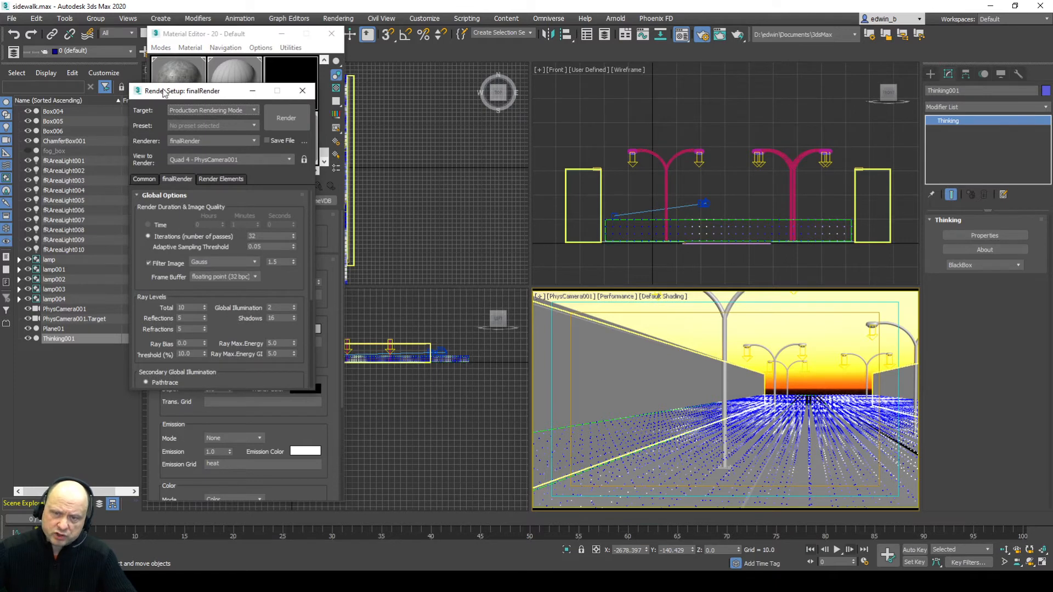
left_click_drag(154, 87, 390, 58)
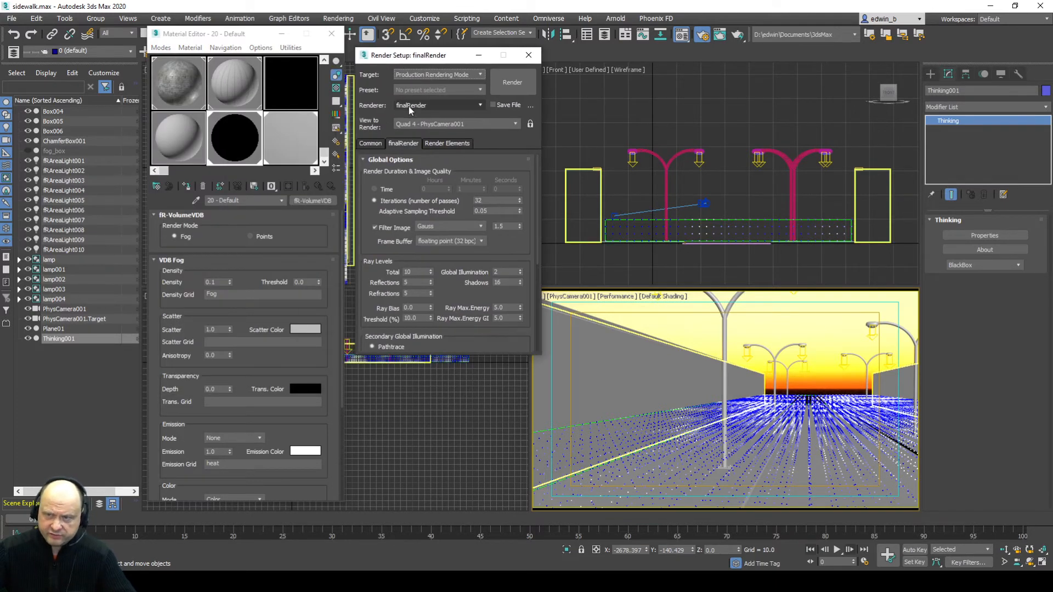
left_click(371, 143)
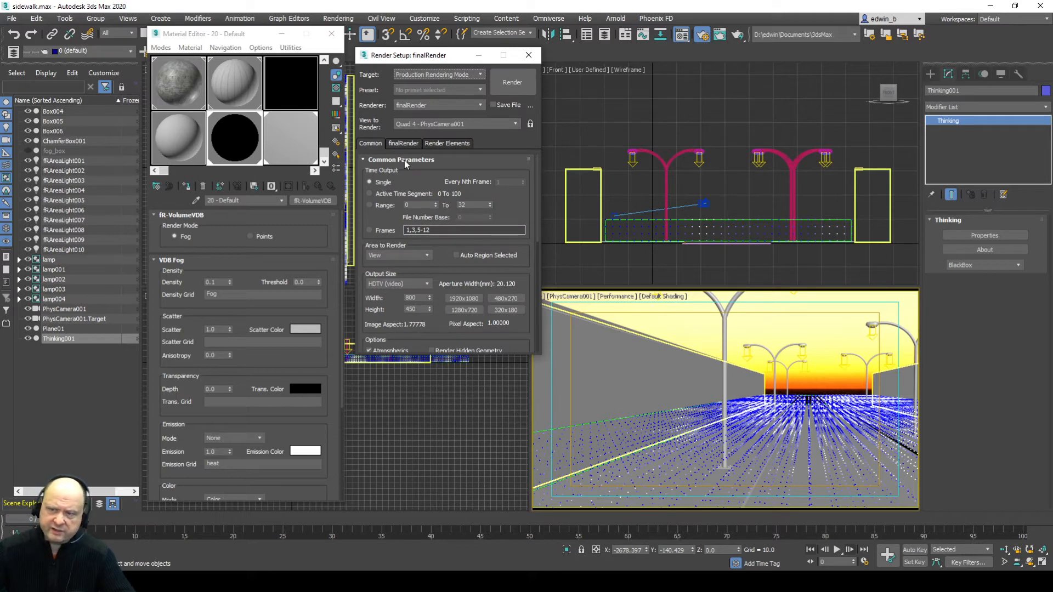
left_click(406, 144)
left_click_drag(522, 237, 522, 133)
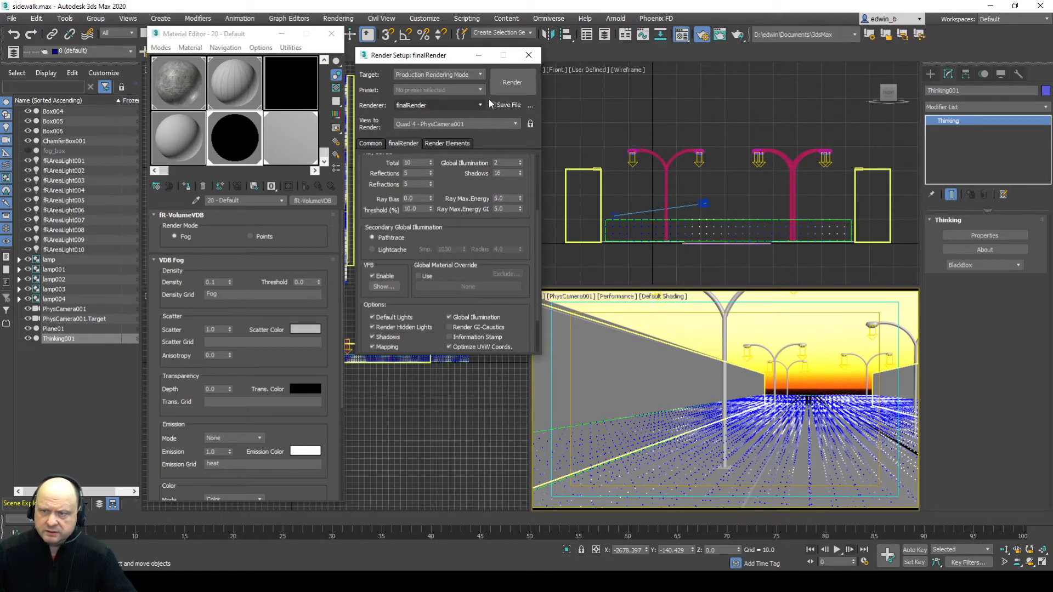
left_click(505, 81)
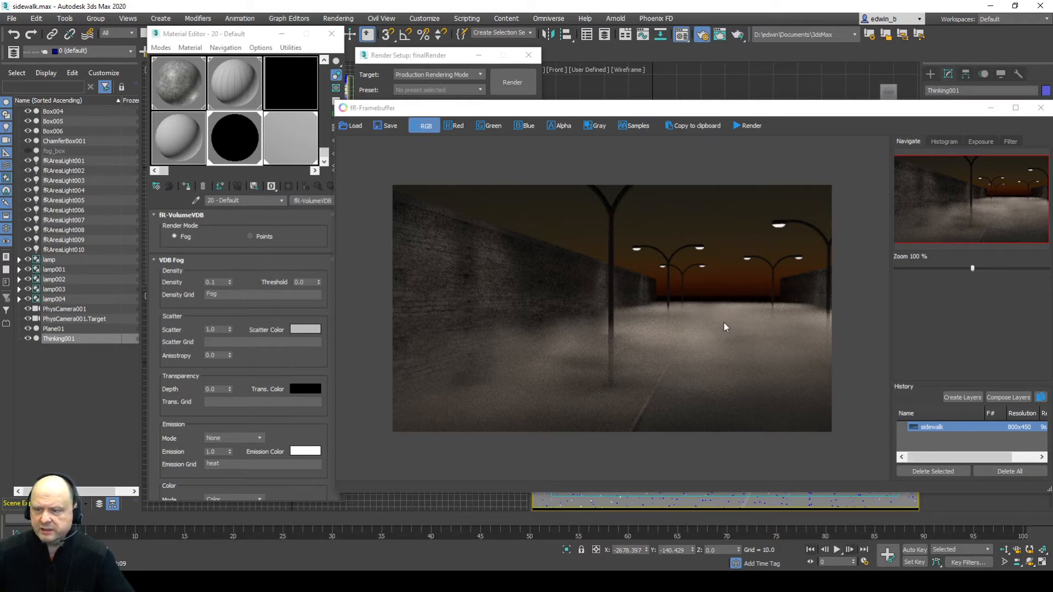
- Check the frame buffer's Glare and Denoise filter settings, examine the fog in the rendered street, and close the frame buffer
left_click(1014, 142)
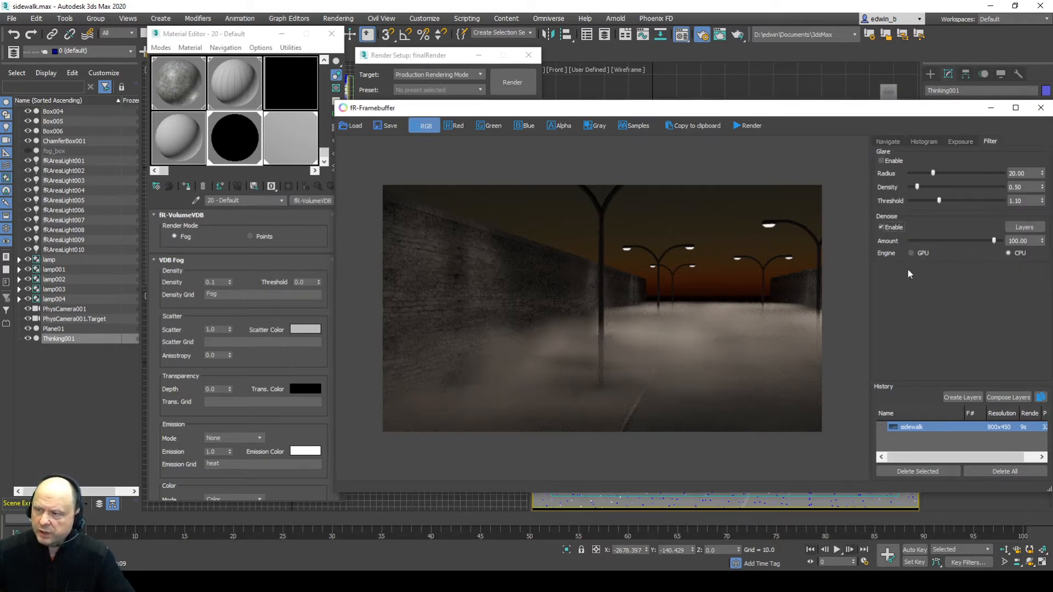
left_click(889, 142)
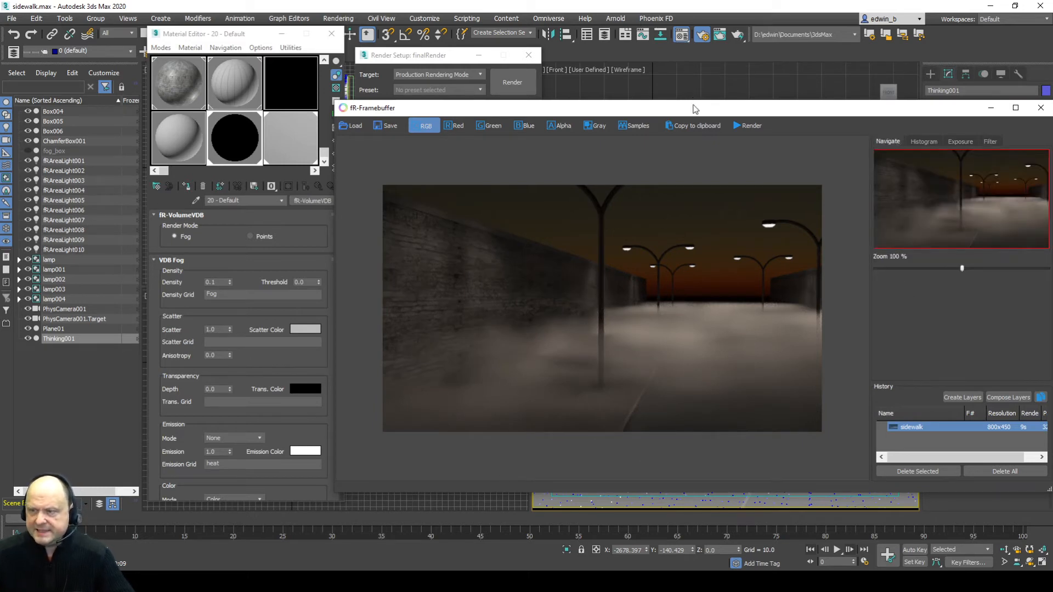
left_click_drag(692, 111, 650, 56)
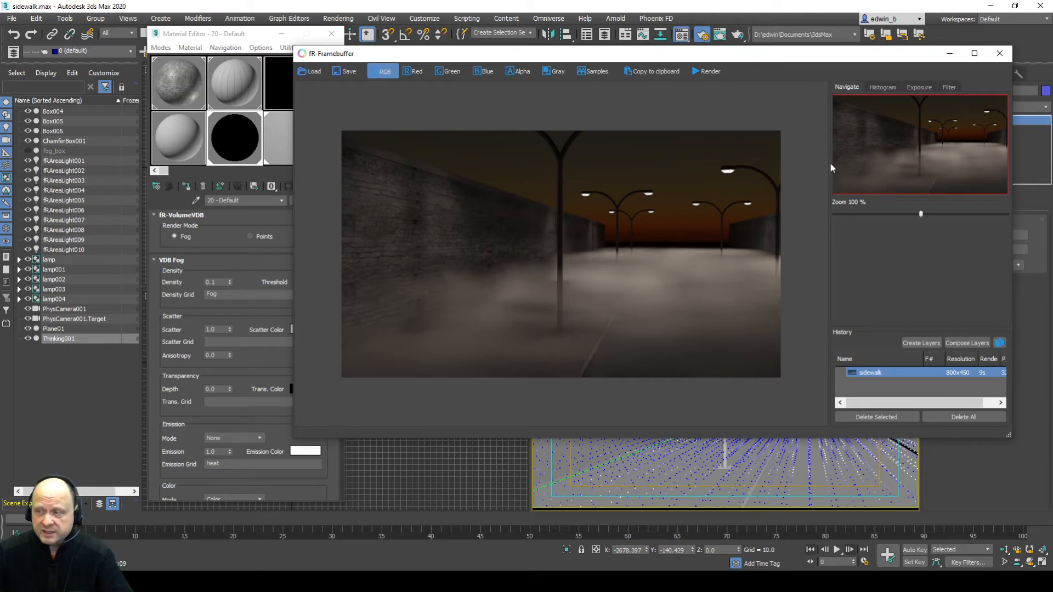
left_click(1000, 53)
- Create a teapot with a radius of about 312 on the street in the camera view
left_click(930, 74)
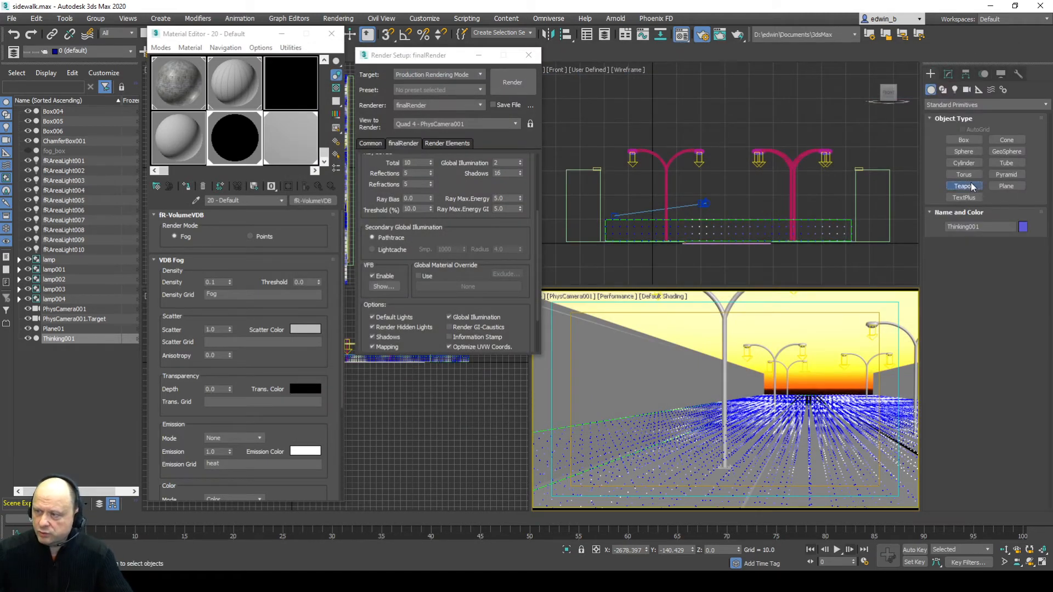
left_click(963, 186)
left_click_drag(786, 429, 783, 424)
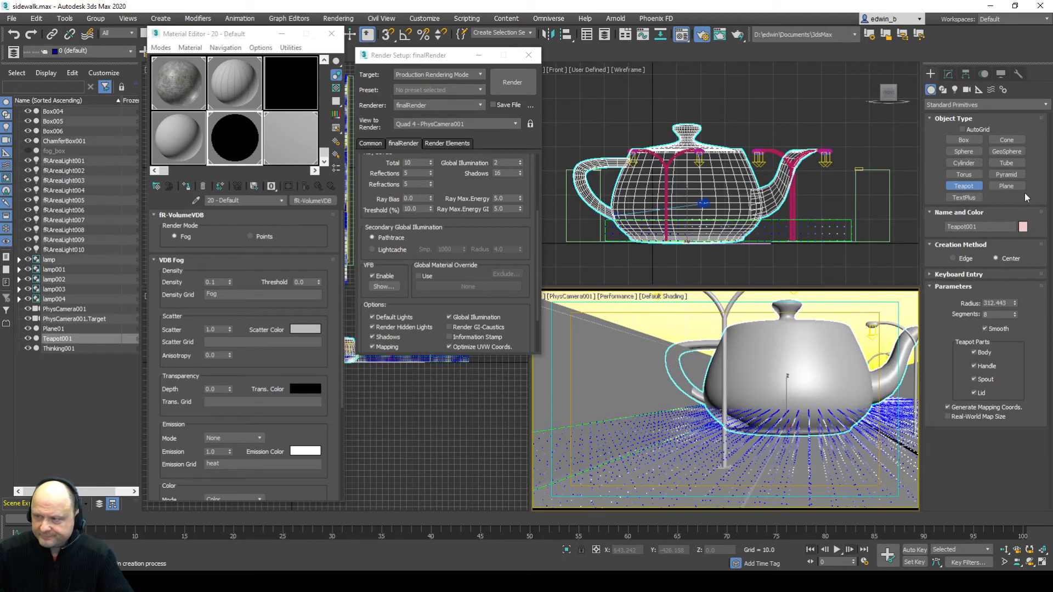
- Set the teapot's radius to 50 and increase it to 80
left_click(948, 73)
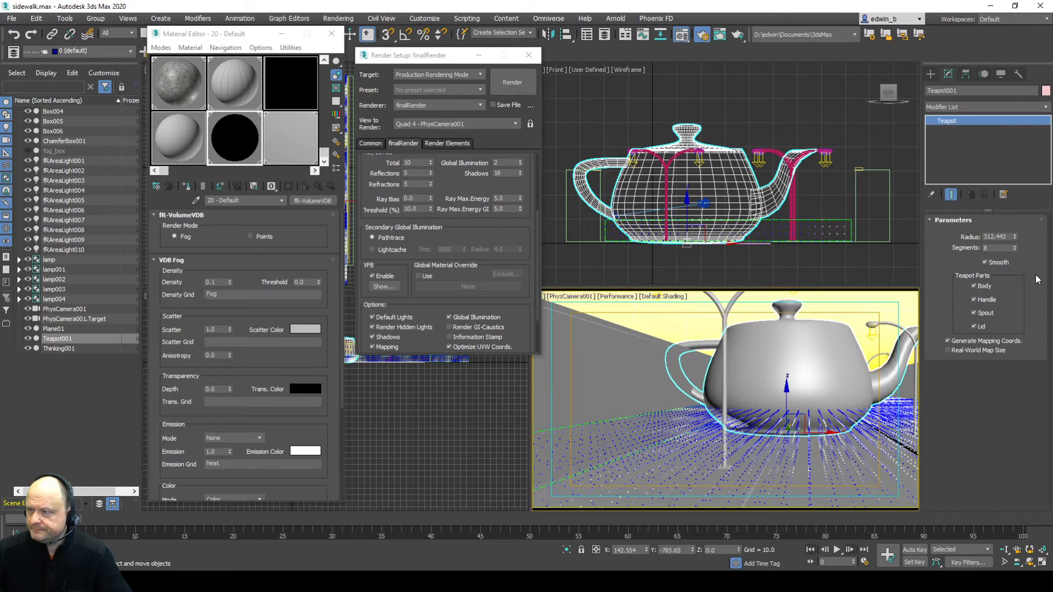
double_click(1000, 237)
type("50")
key("Return")
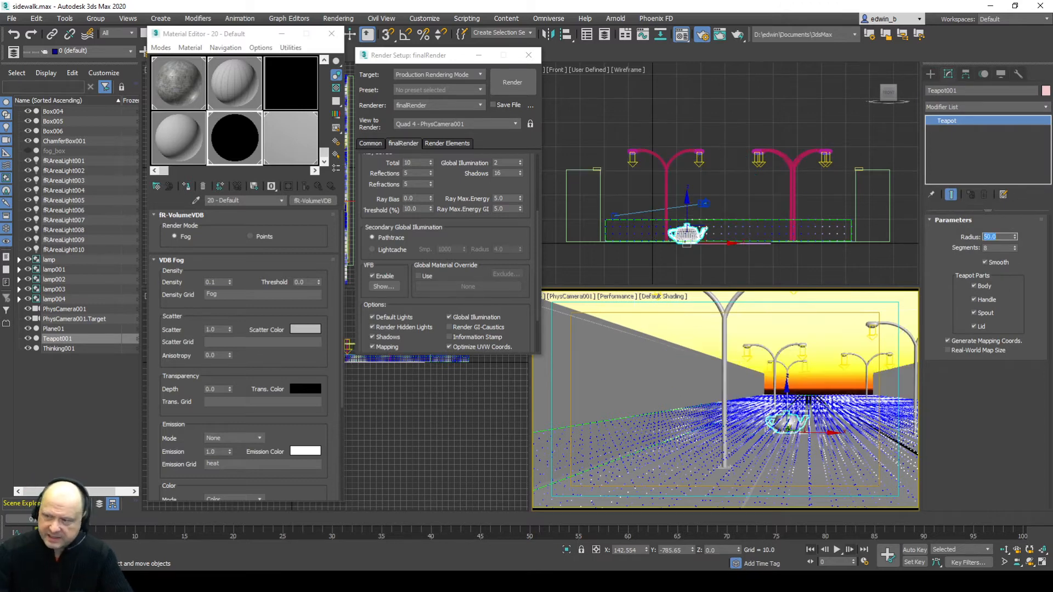
type("80")
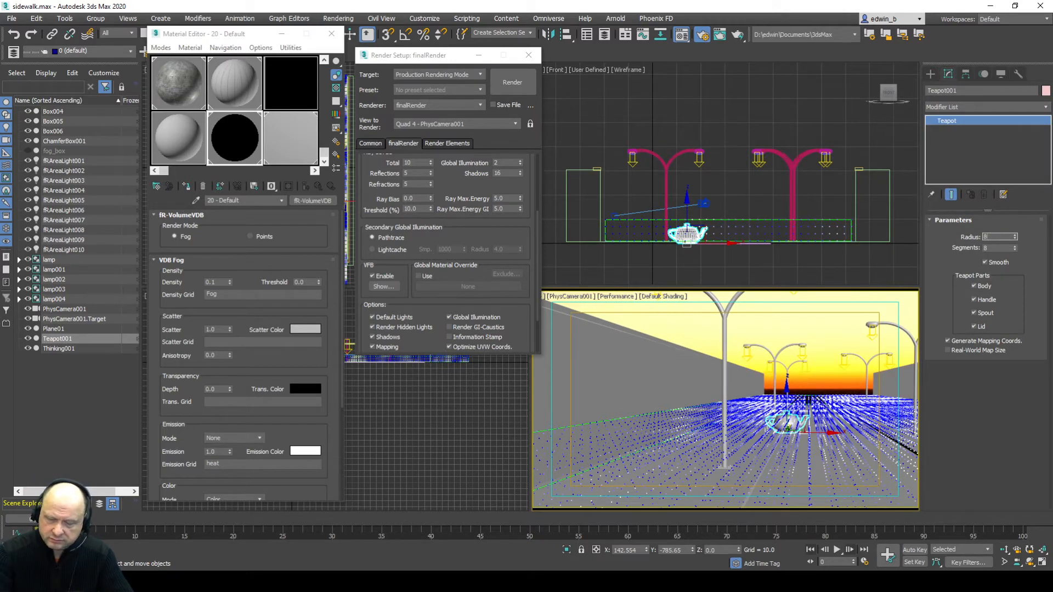
key("Return")
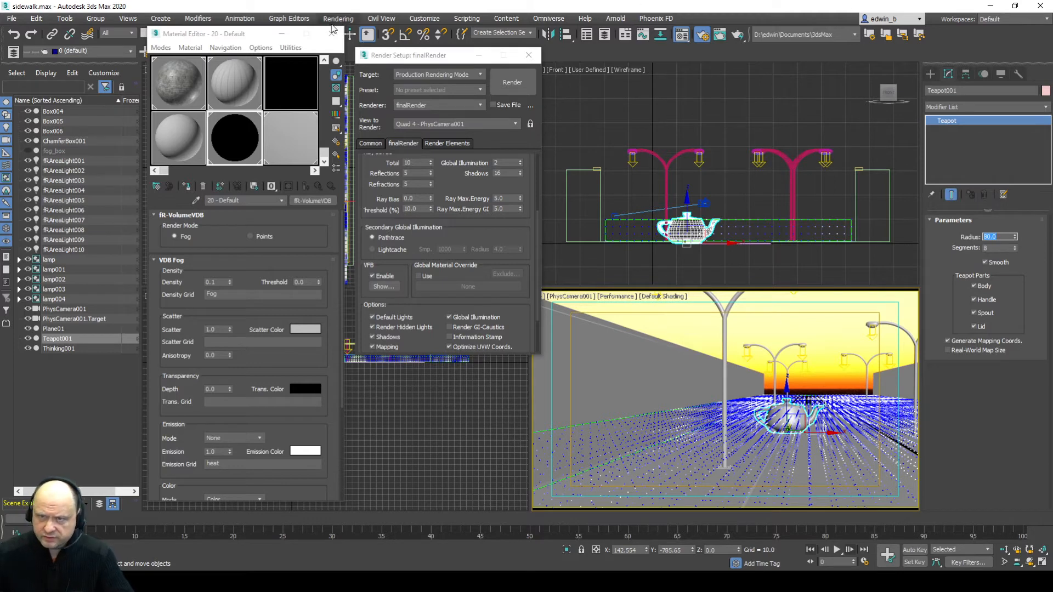
- Close the Material Editor, raise the teapot to about Z 87, and slide it along the street toward the camera to about Y -1170
left_click_drag(258, 34, 223, 80)
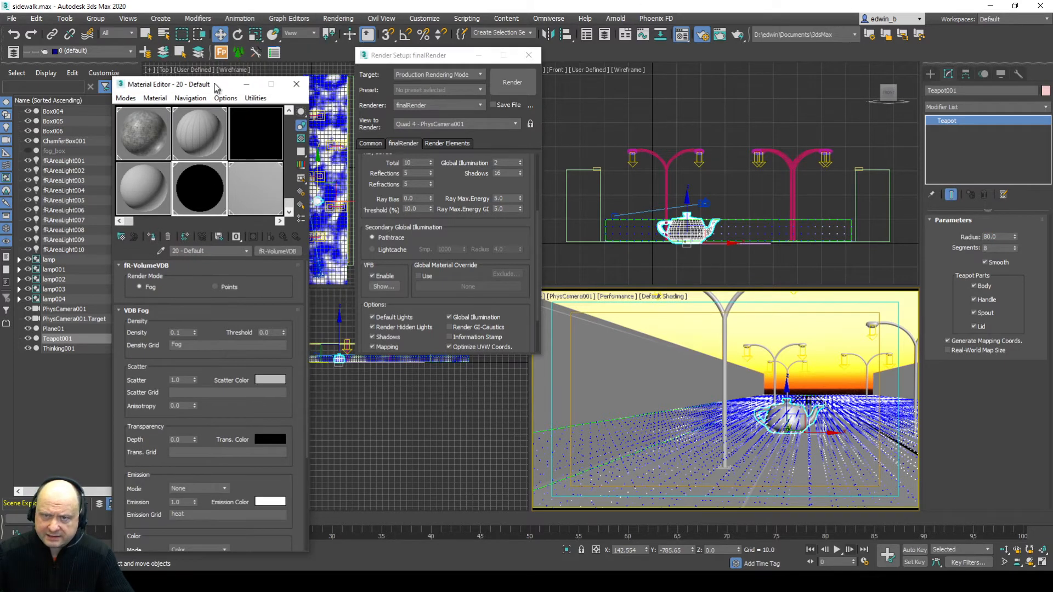
left_click(288, 82)
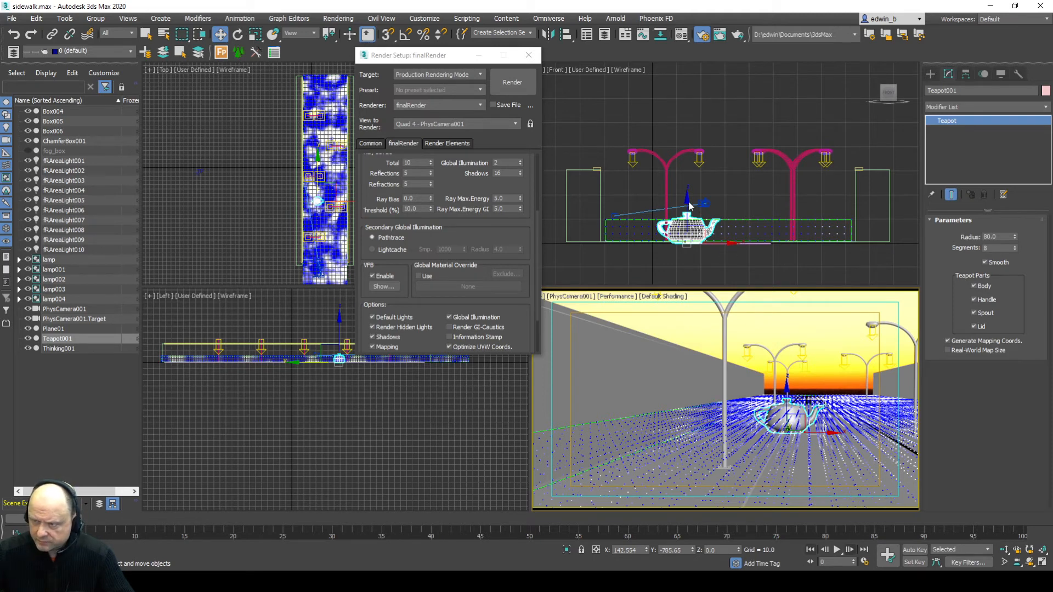
left_click_drag(687, 204, 686, 179)
middle_click_drag(367, 386, 231, 442)
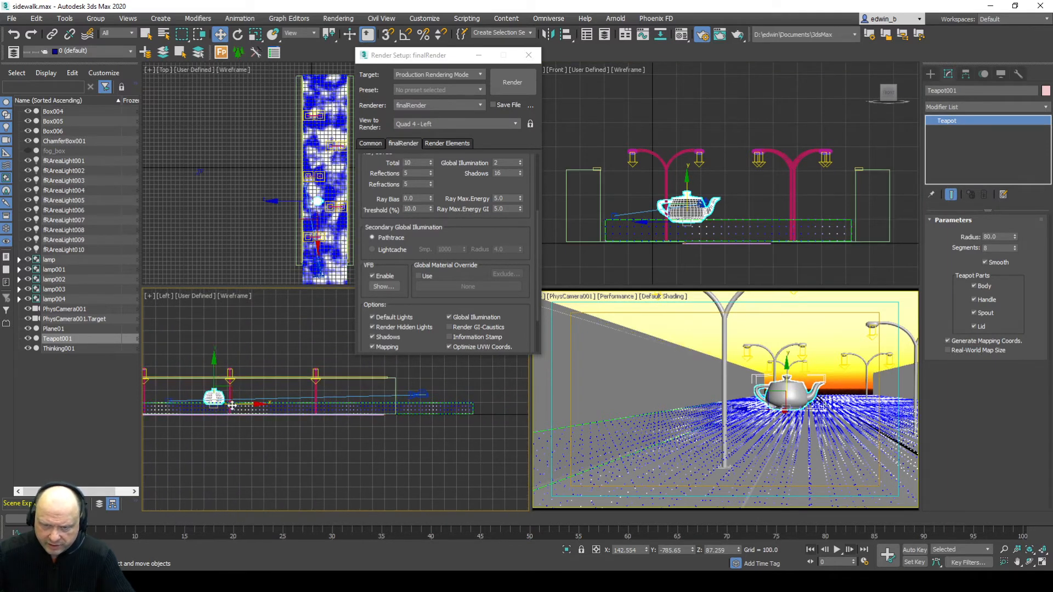
left_click_drag(257, 404, 303, 406)
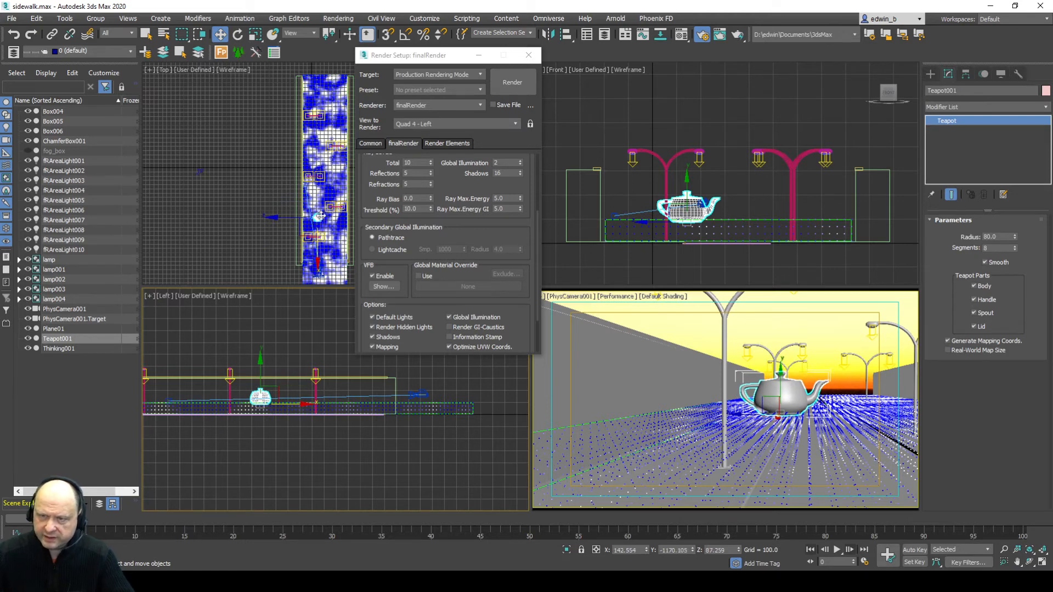
- Move the teapot back along the street away from the camera to about Y -997 in the Top view
scroll(294, 226, "up", 5)
middle_click_drag(293, 224, 208, 175)
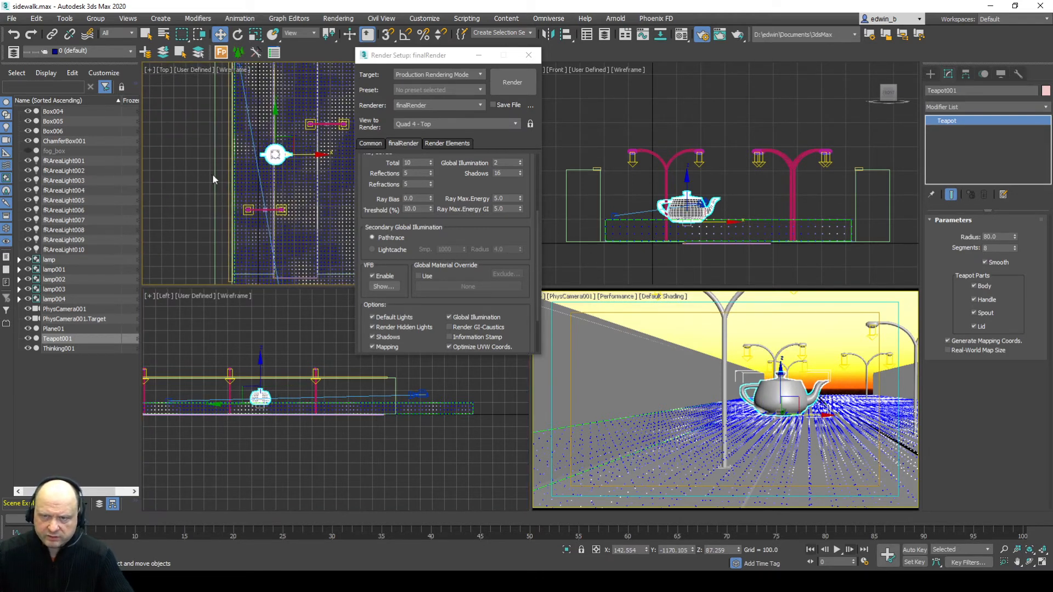
left_click_drag(275, 154, 286, 132)
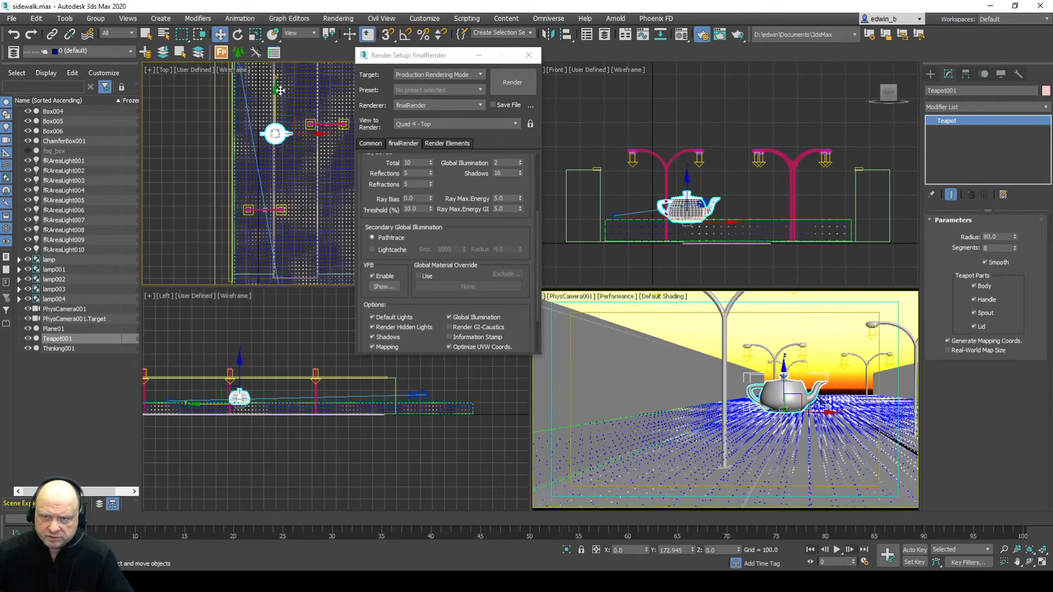
scroll(287, 131, "down", 1)
scroll(288, 132, "down", 2)
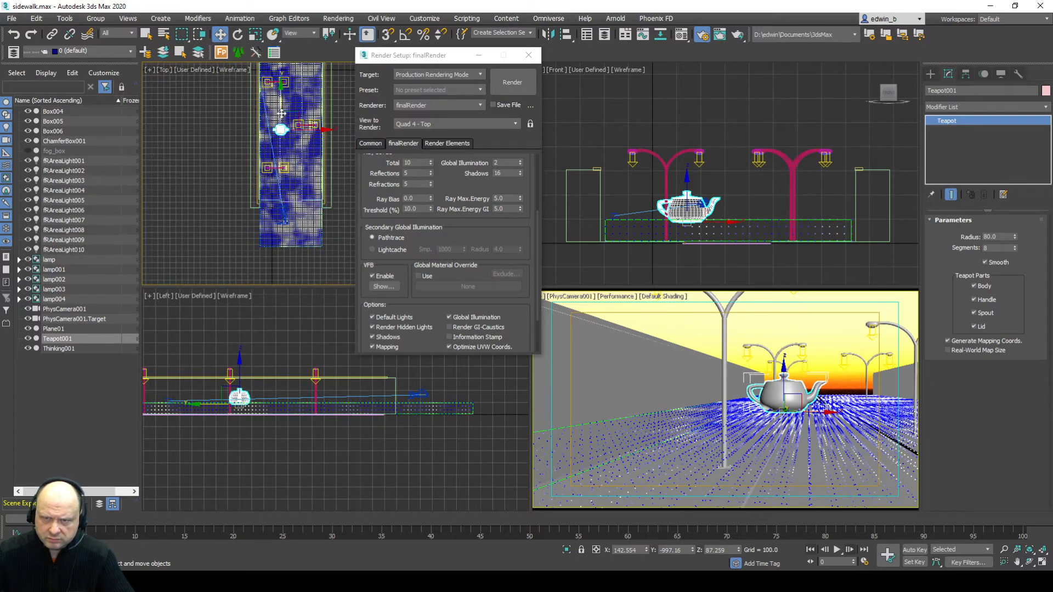
- Move the teapot toward the camera to about Y -1609, raise it to about Z 154, and reduce its radius to about 74
left_click_drag(280, 102, 293, 140)
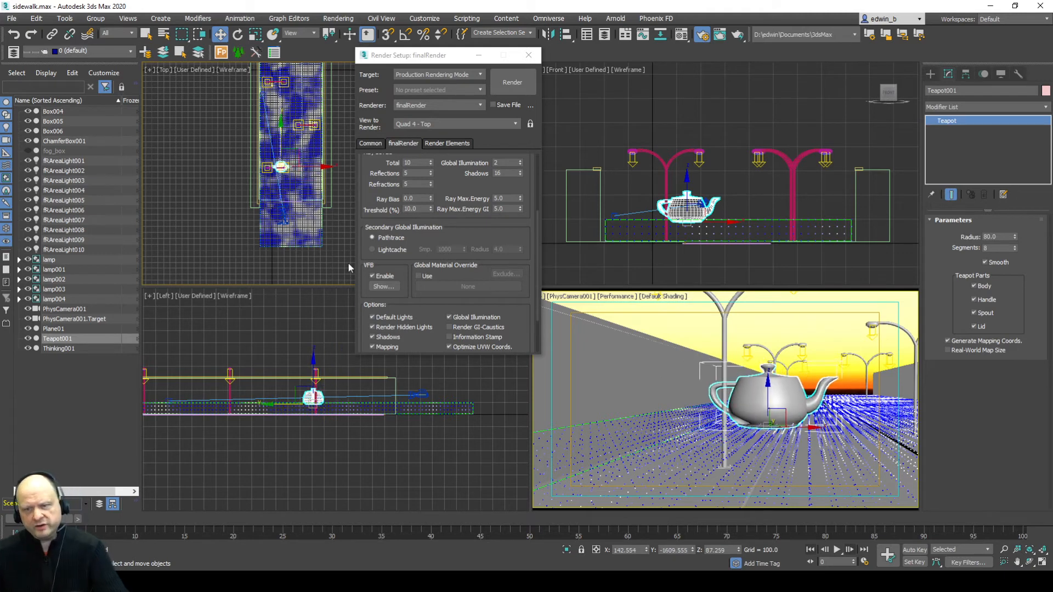
left_click(448, 58)
left_click_drag(447, 59, 394, 59)
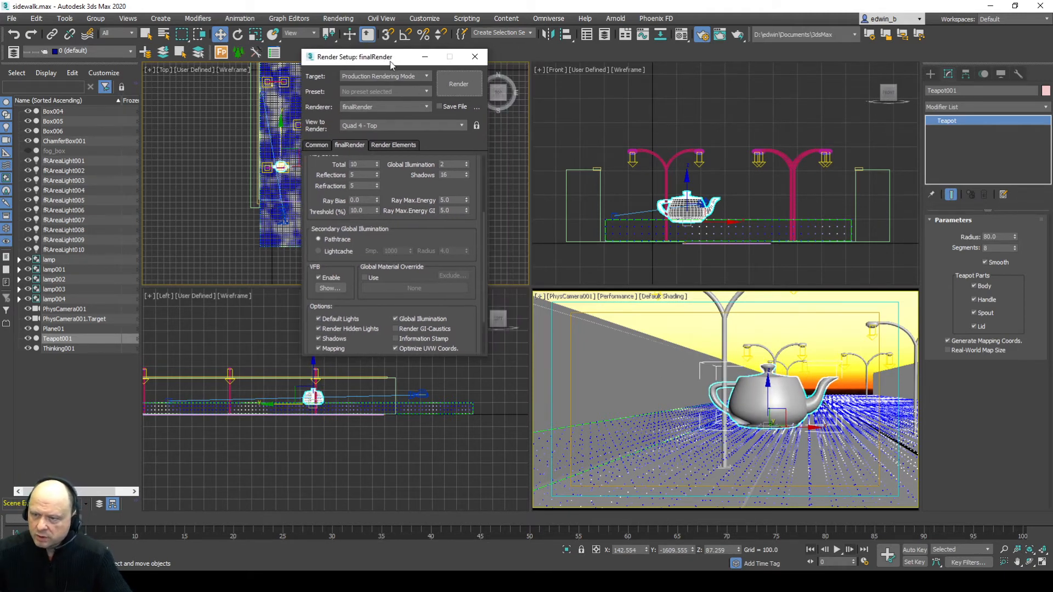
right_click(621, 408)
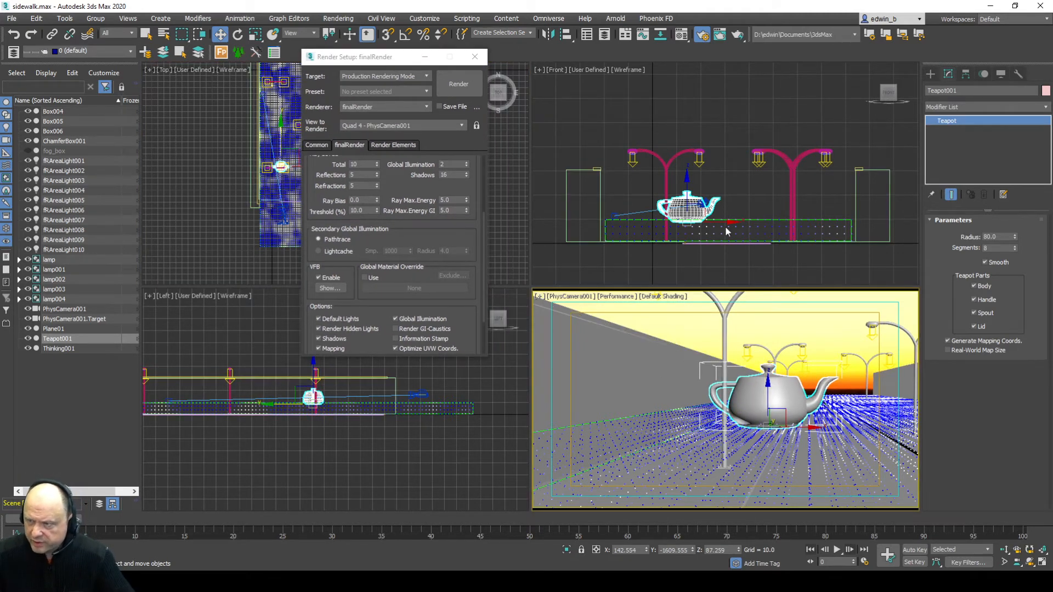
right_click(687, 179)
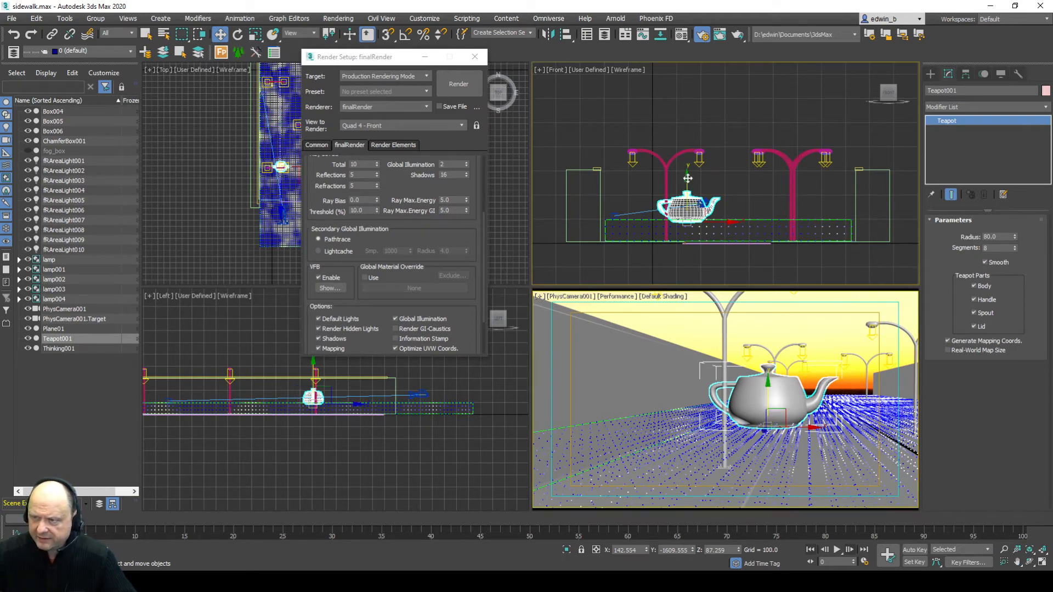
left_click_drag(688, 178, 687, 162)
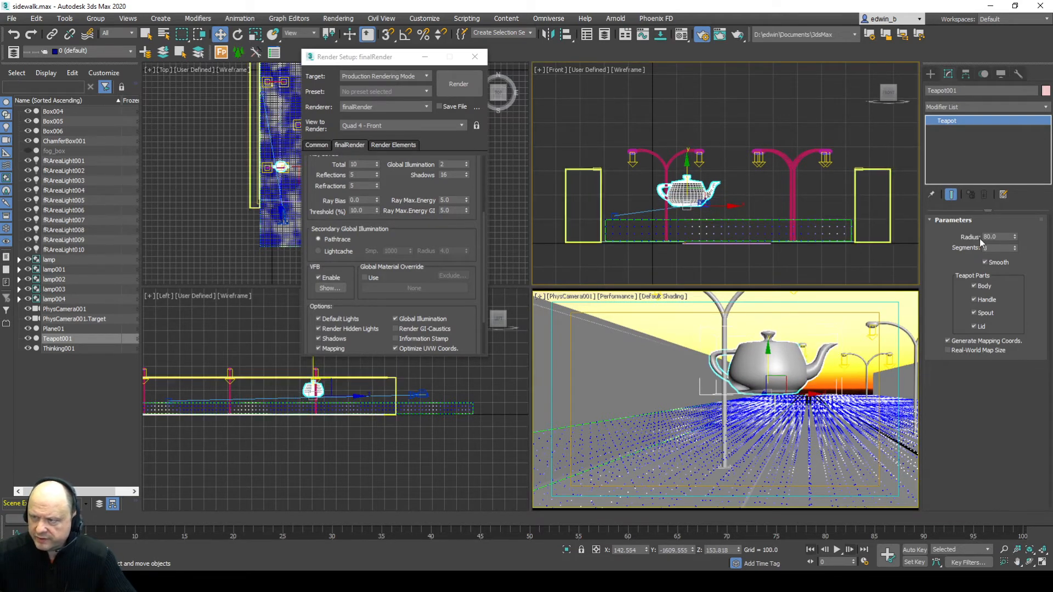
left_click_drag(1015, 238, 1015, 251)
- Render the PhysCamera001 view, close the framebuffer, and lower the teapot to about Z 134
right_click(649, 358)
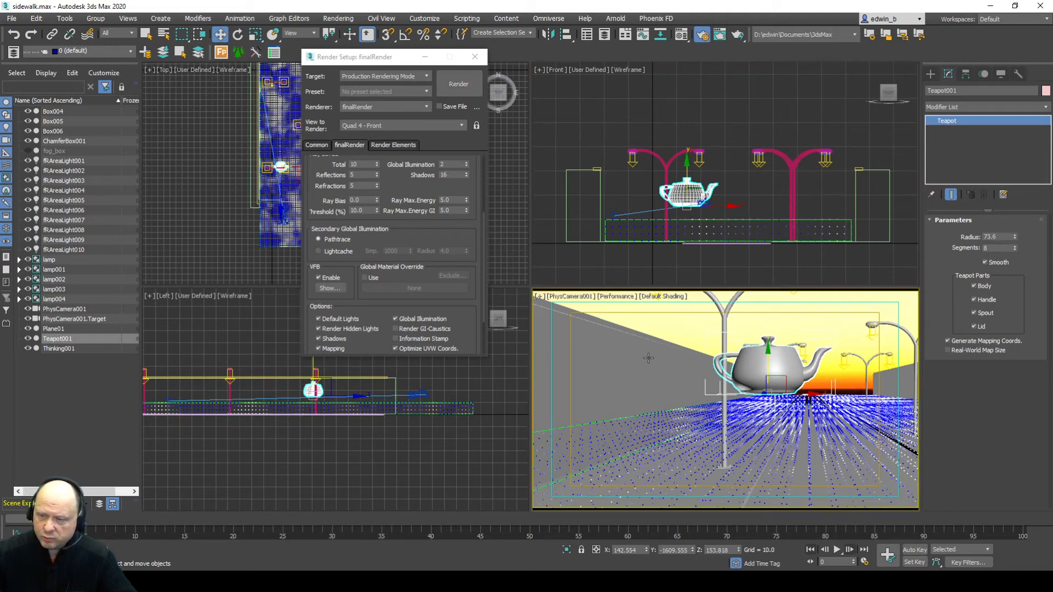
left_click(456, 85)
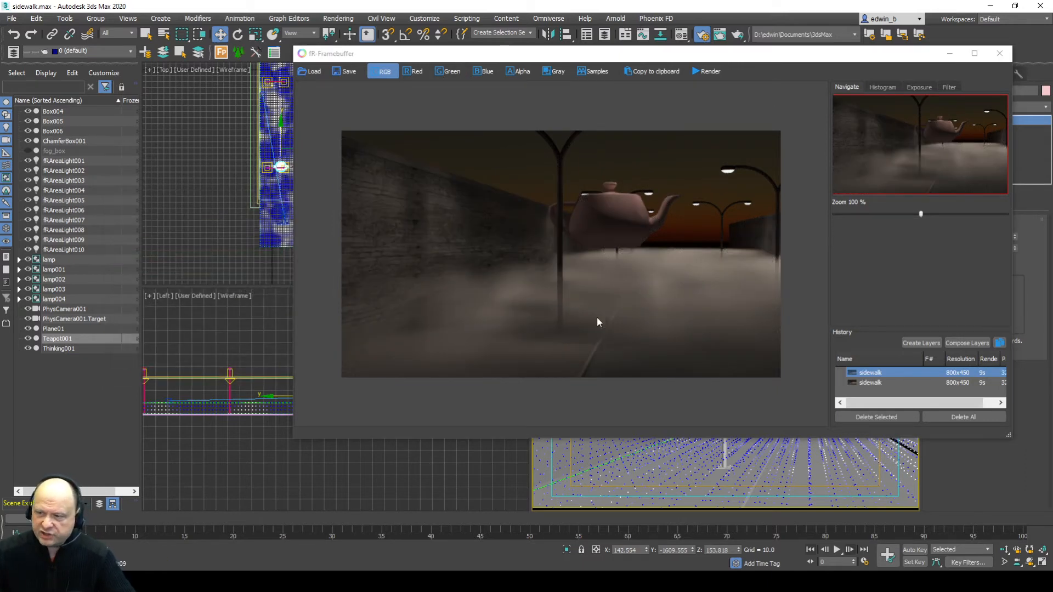
left_click(997, 61)
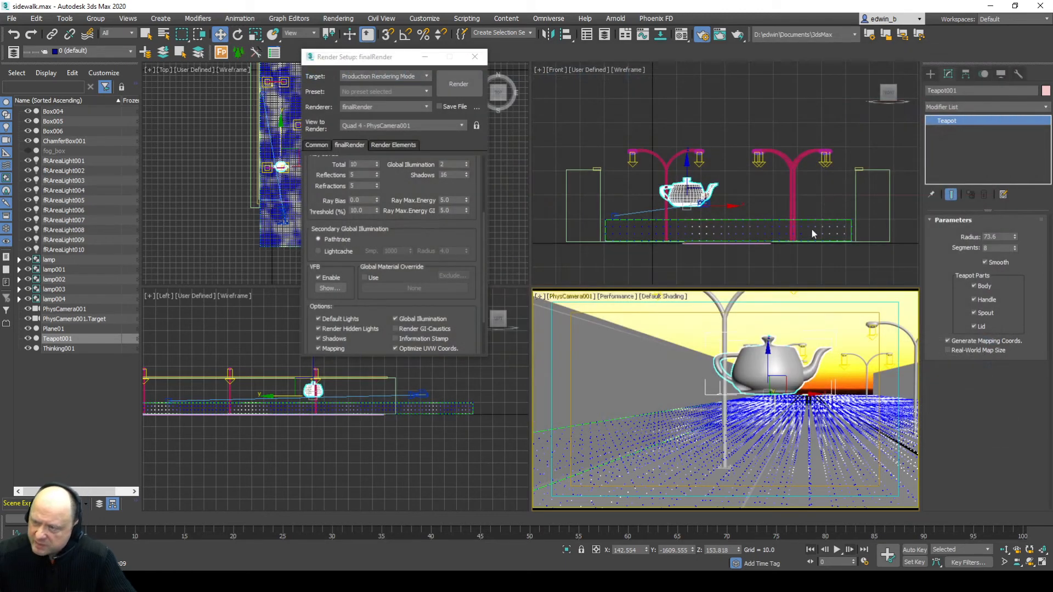
left_click(688, 171)
left_click_drag(686, 162, 685, 169)
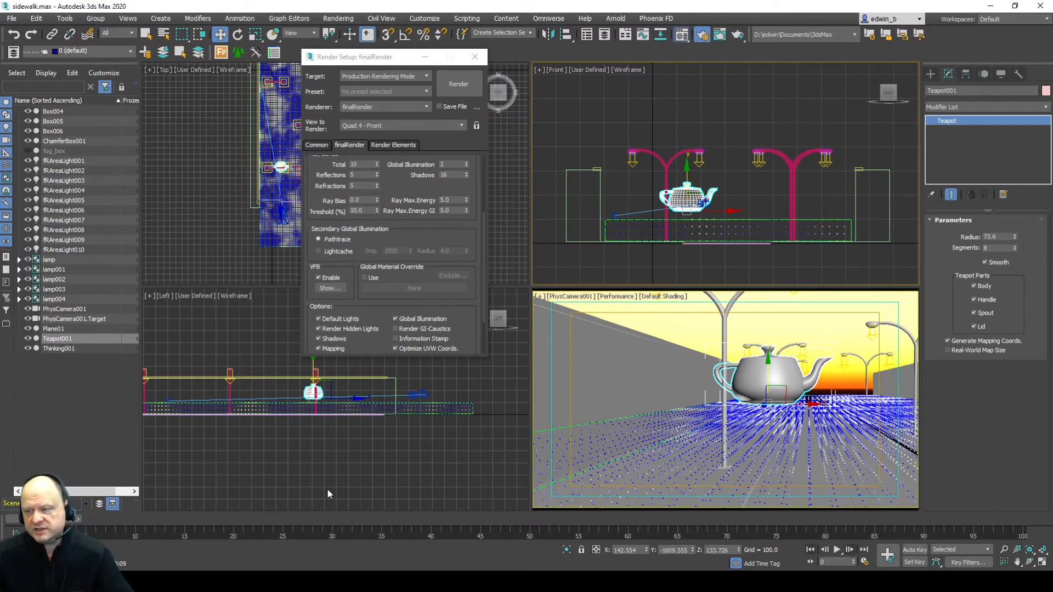
- Set the fog density of the fR-VolumeVDB material to 5 and render the PhysCamera001 view
key("m")
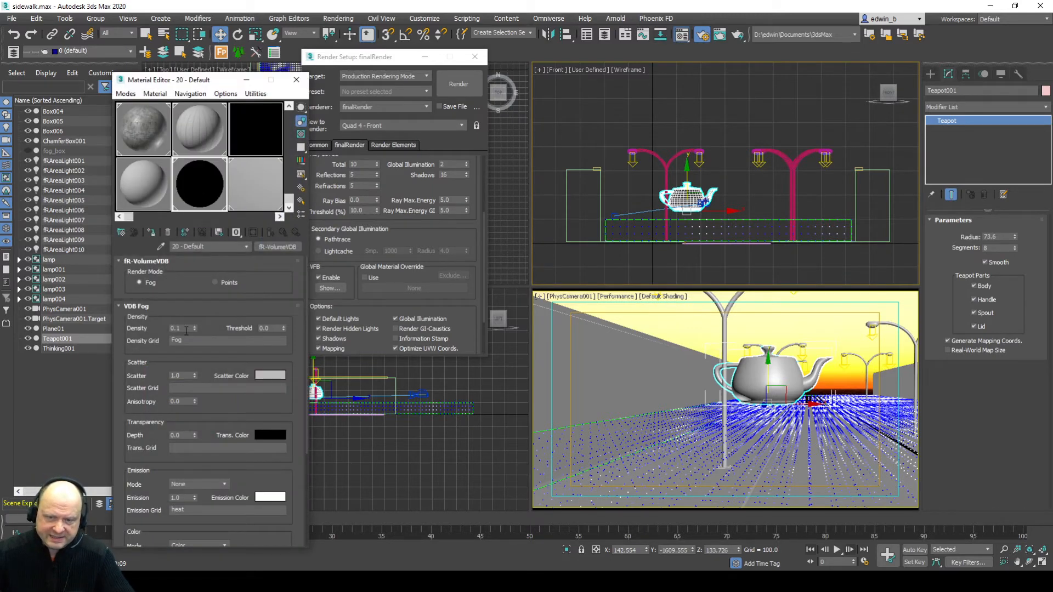
double_click(187, 329)
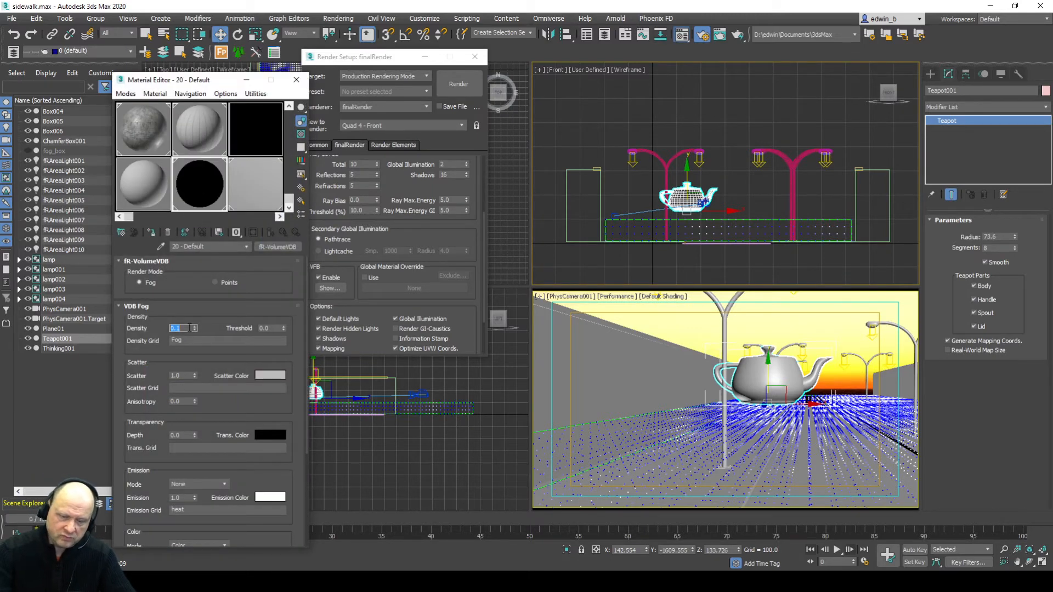
left_click(471, 84)
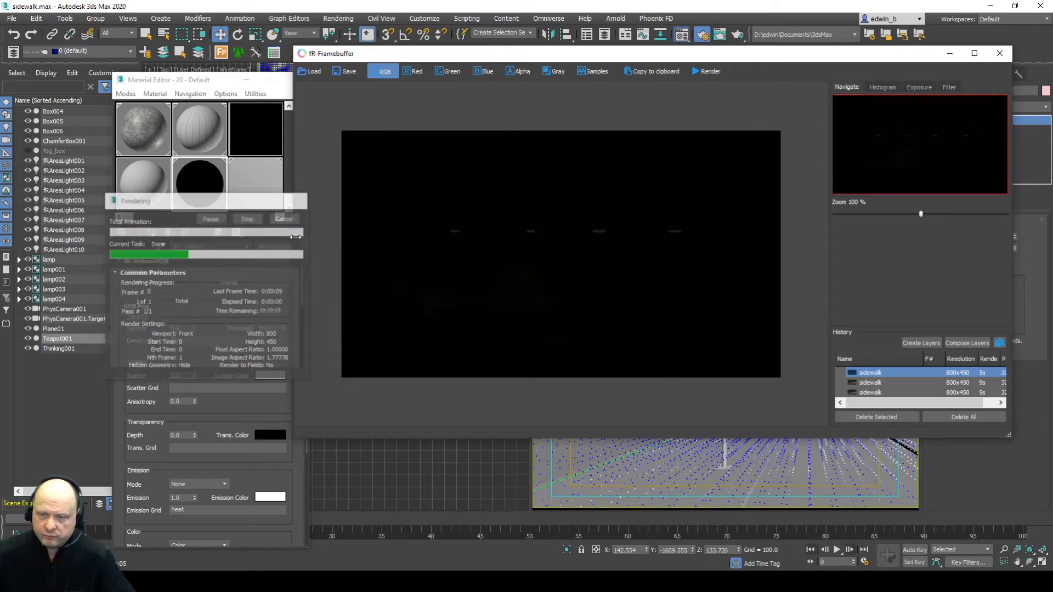
right_click(729, 479)
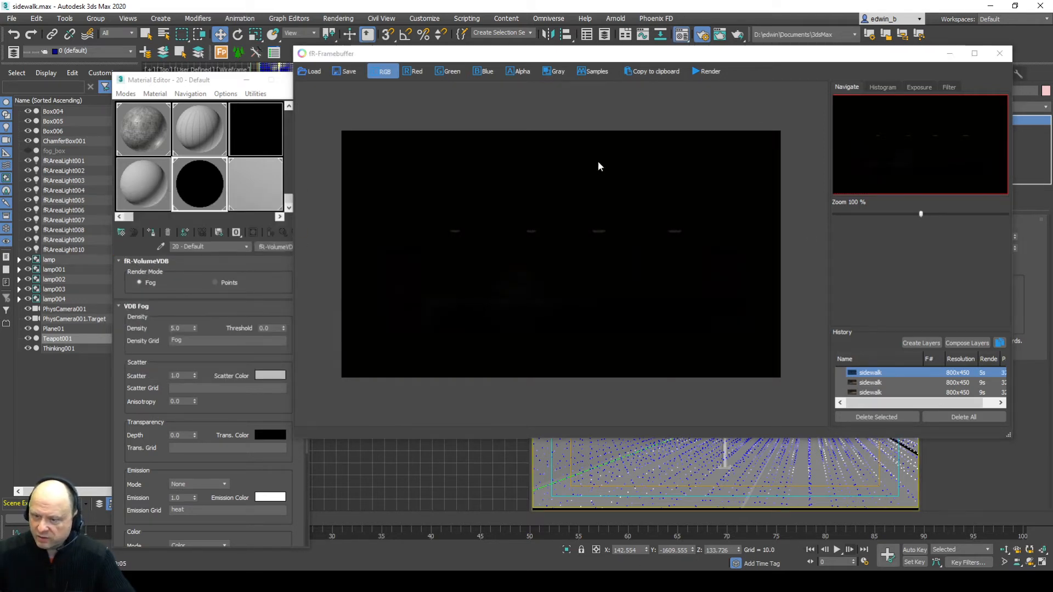
left_click(737, 37)
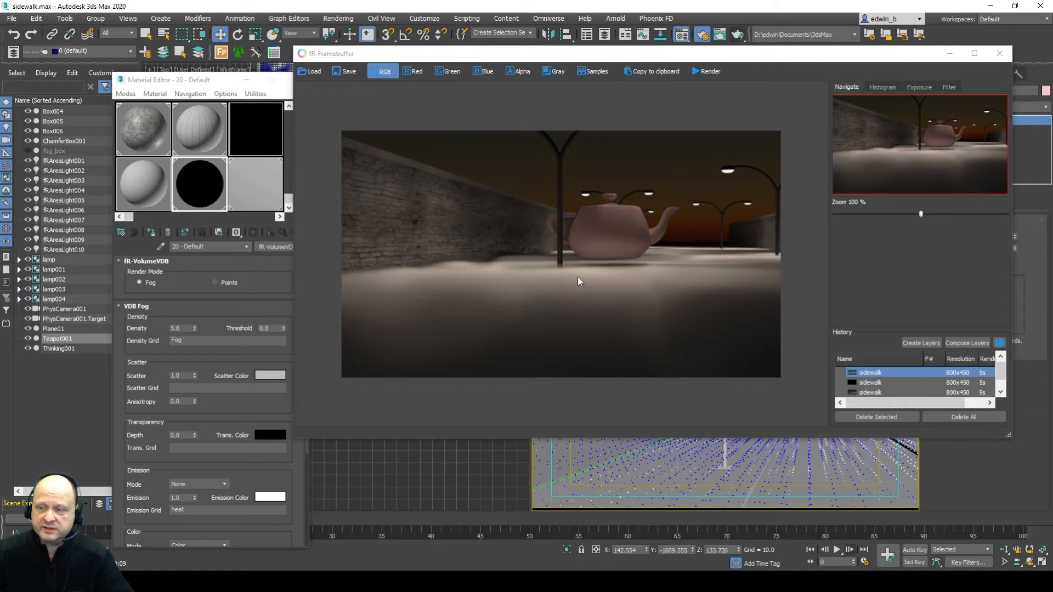
left_click(1000, 54)
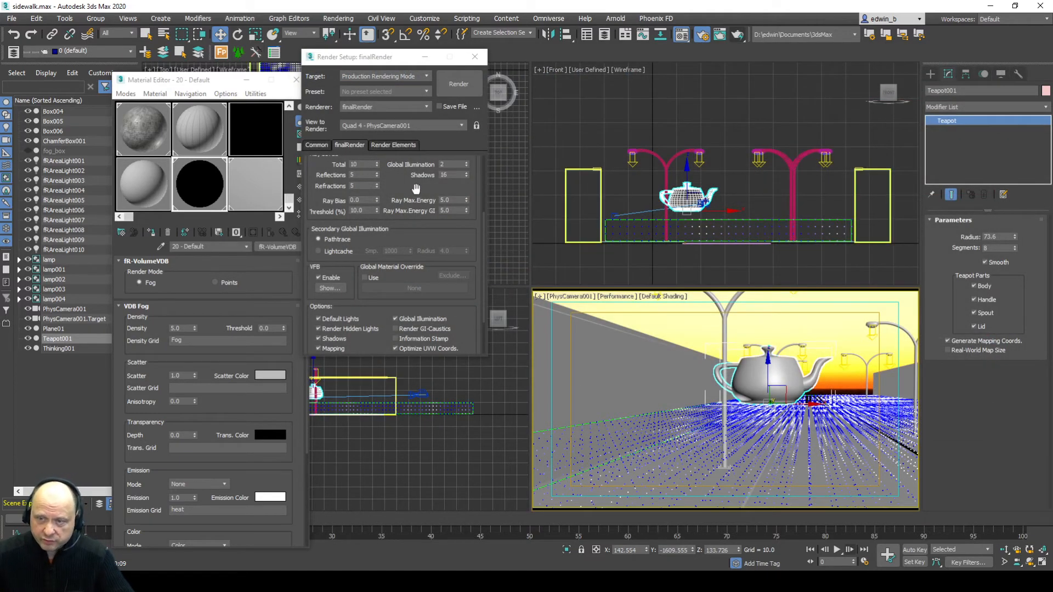
- Set the fog density of the fR-VolumeVDB material back to 0.1
double_click(176, 328)
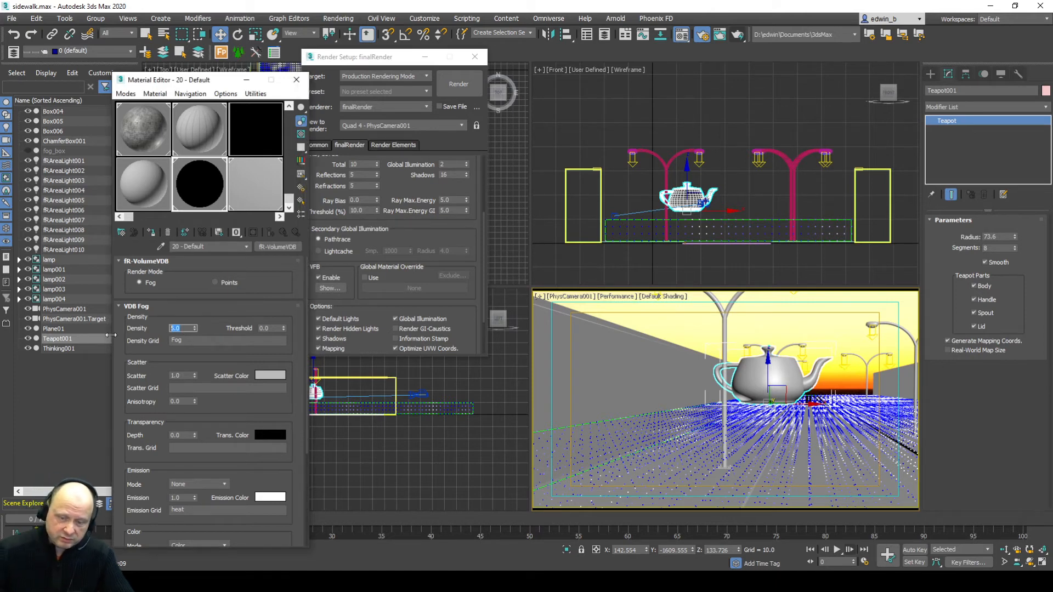
type("0.1")
key("Return")
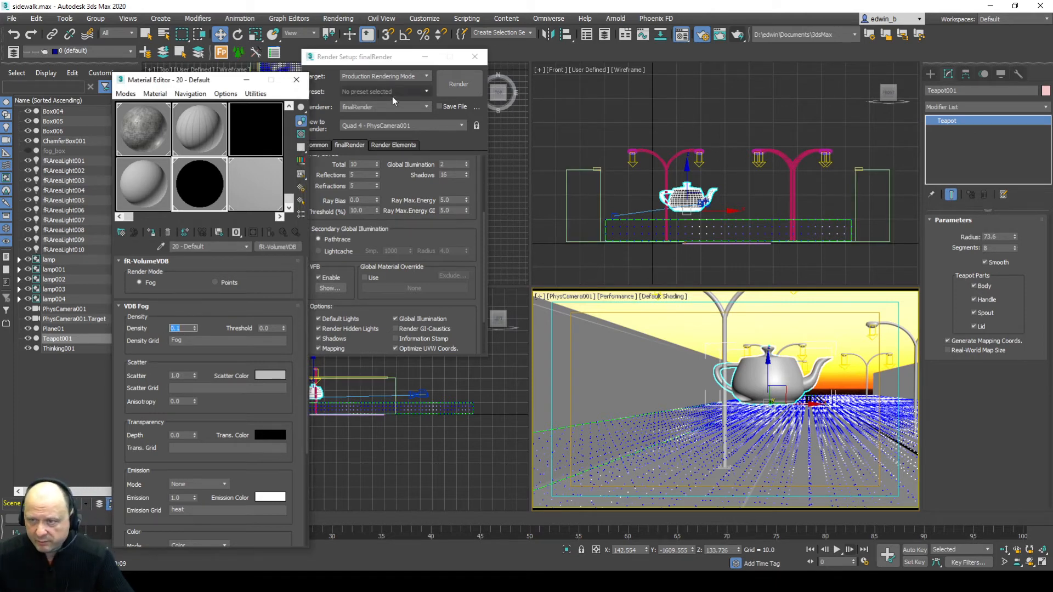
- Lower the teapot into the fog to about Z 77, shift it to about X 184, and render the PhysCamera001 view
left_click(691, 179)
left_click_drag(687, 167, 690, 181)
left_click_drag(733, 224, 743, 224)
right_click(619, 348)
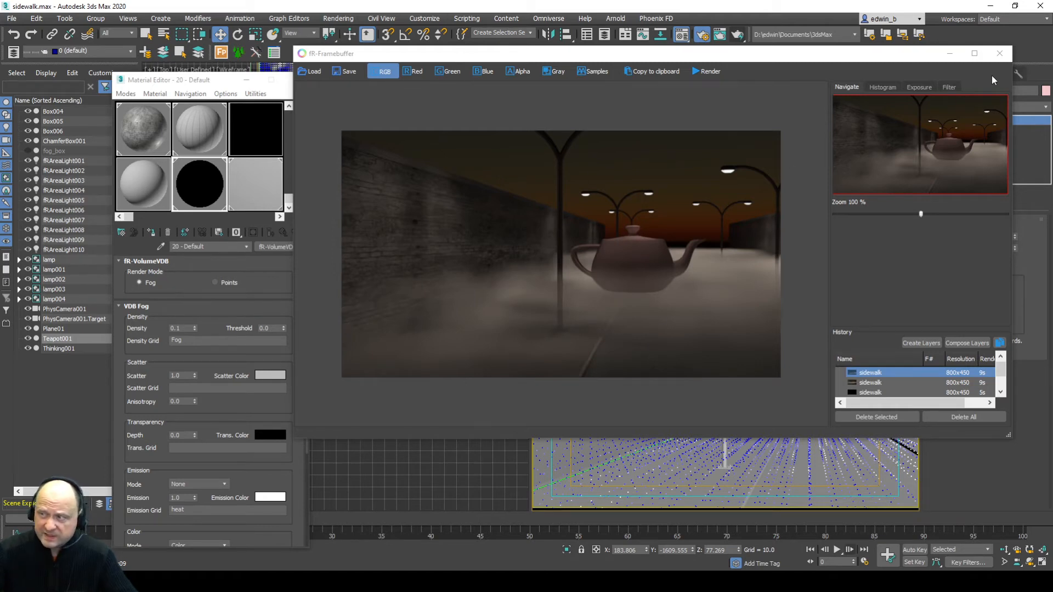
left_click(999, 55)
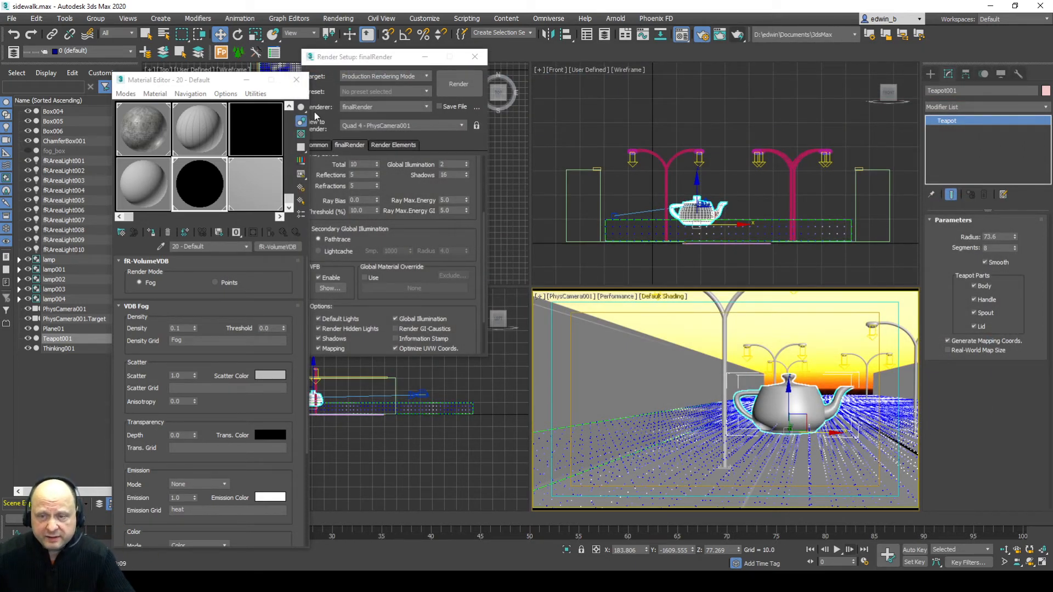
- Close the Material Editor and the Render Setup window
left_click(299, 81)
left_click_drag(384, 56, 499, 73)
left_click(590, 74)
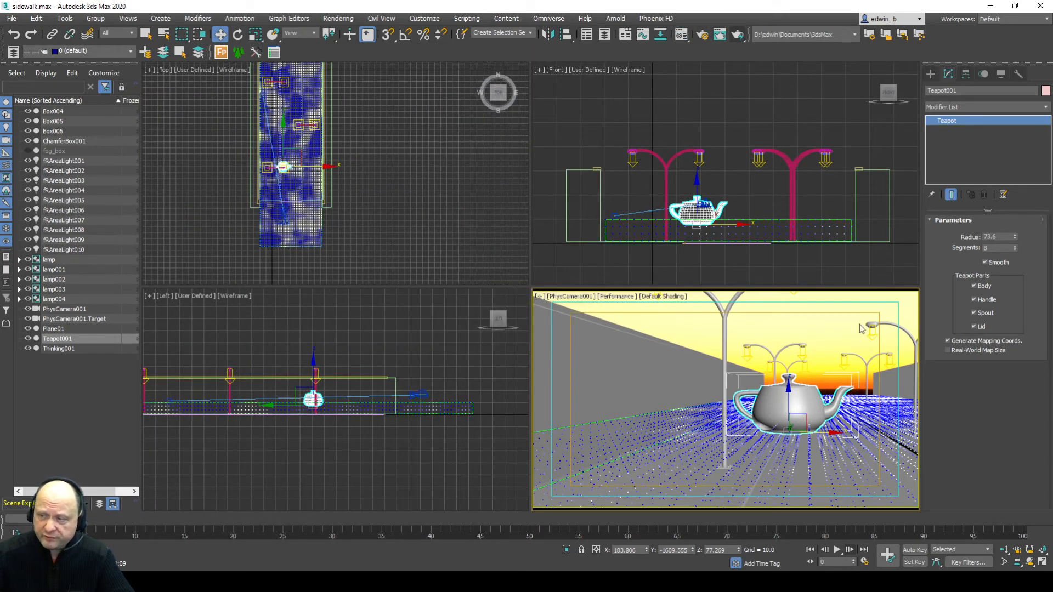
- Open the properties of Thinking001 and examine the CellIteratorVDB and Texmap nodes of its OpenVDB setup
left_click(68, 350)
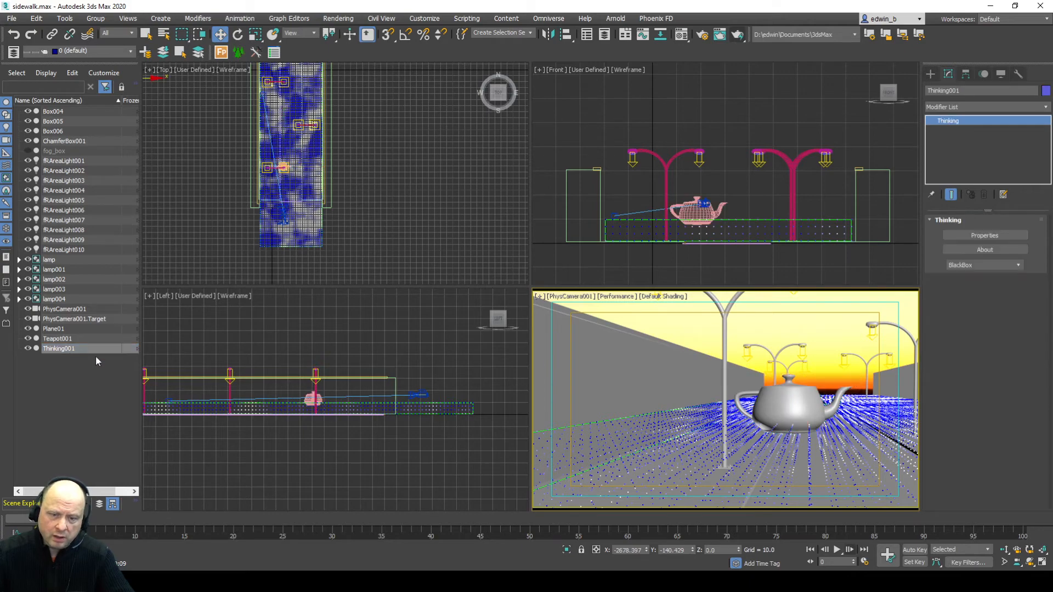
left_click(981, 235)
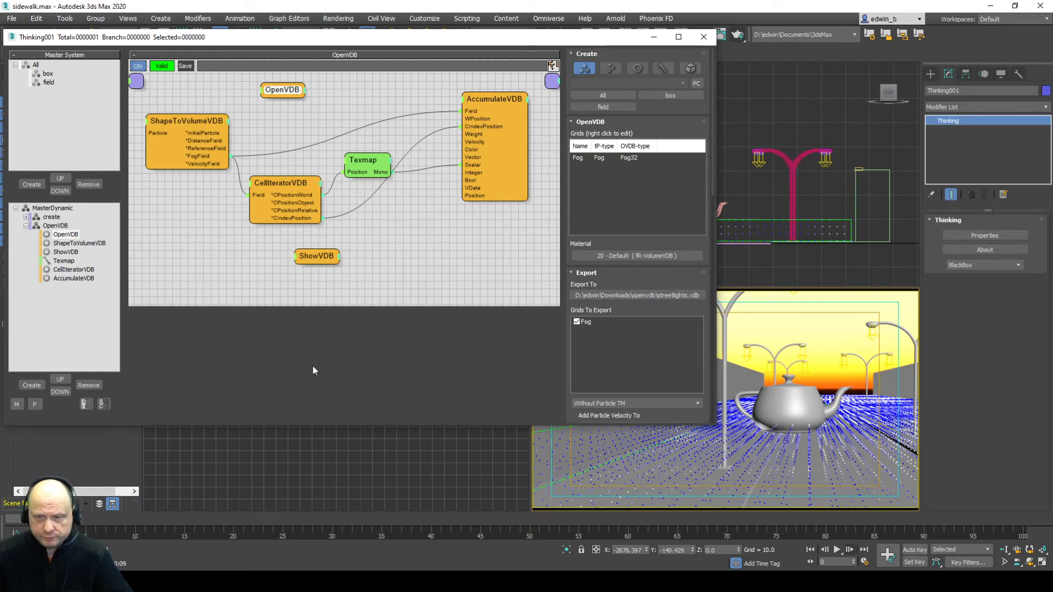
left_click(276, 185)
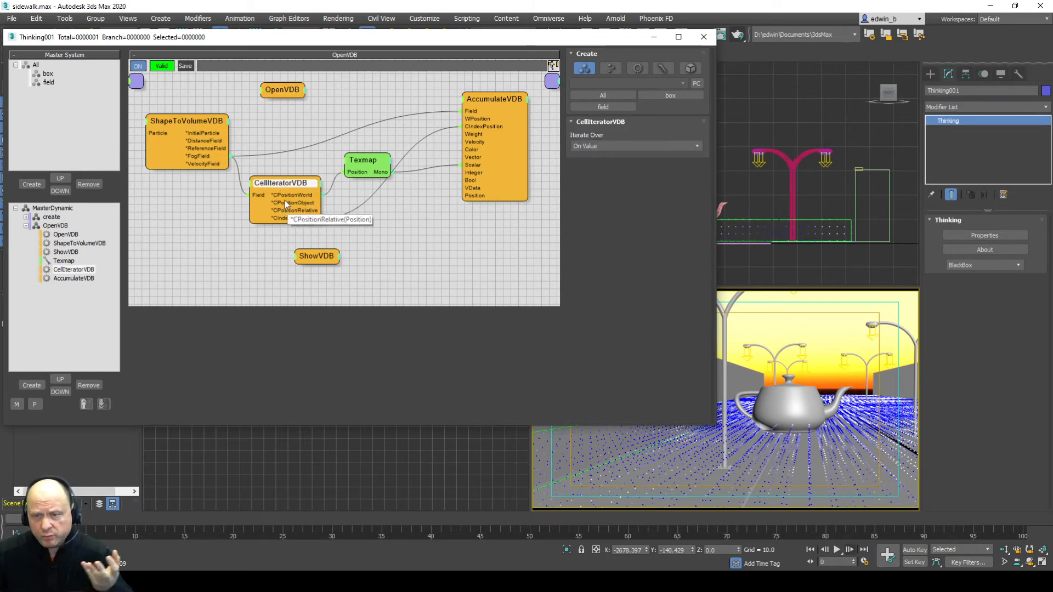
left_click_drag(361, 165, 368, 153)
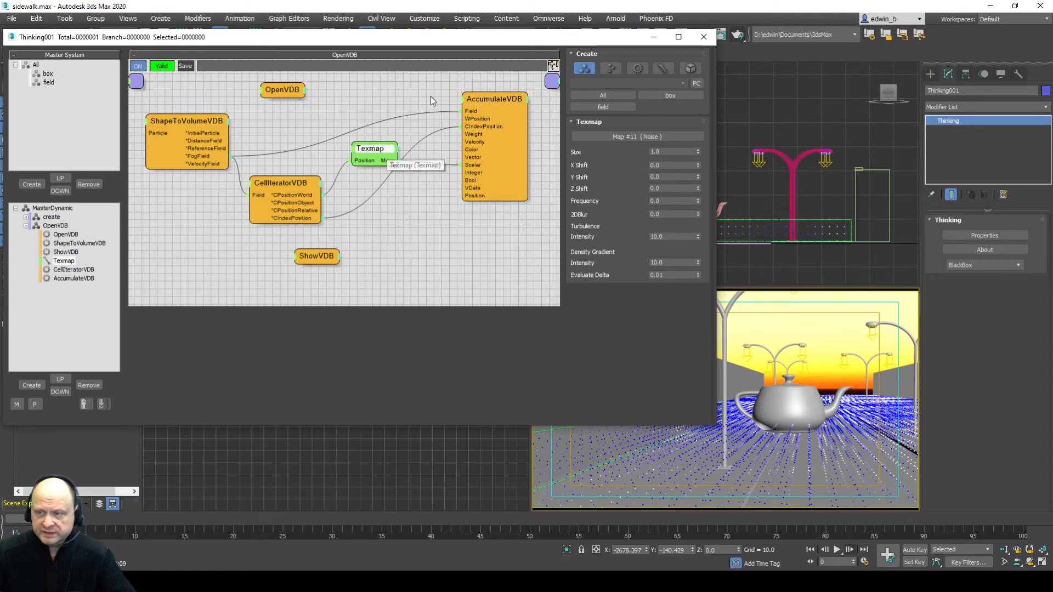
left_click_drag(471, 45, 469, 218)
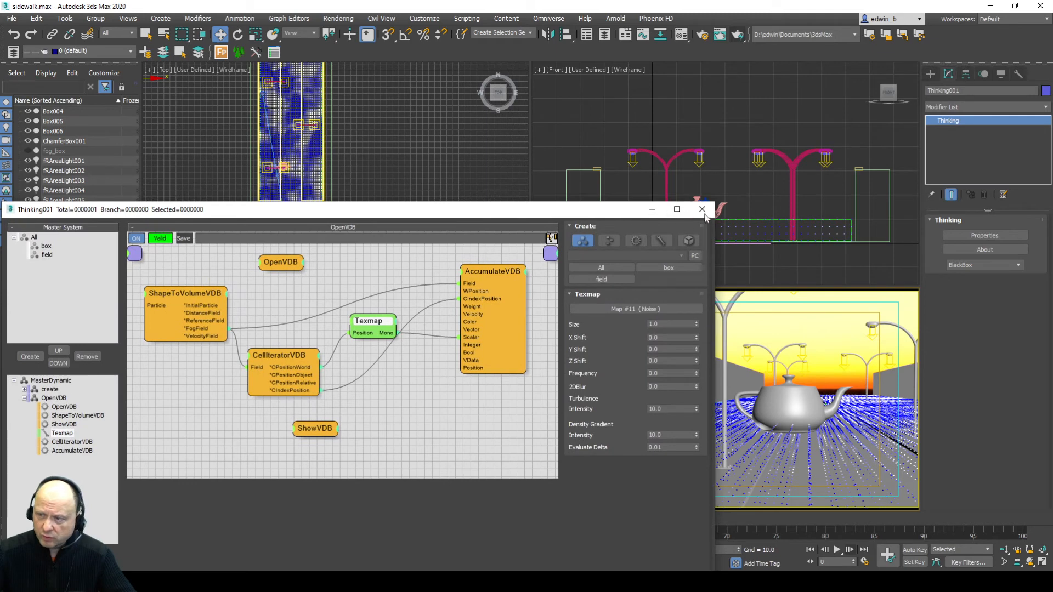
- Examine the Edit on the fly option in the MasterDynamic settings and close the Thinking001 window
left_click(69, 385)
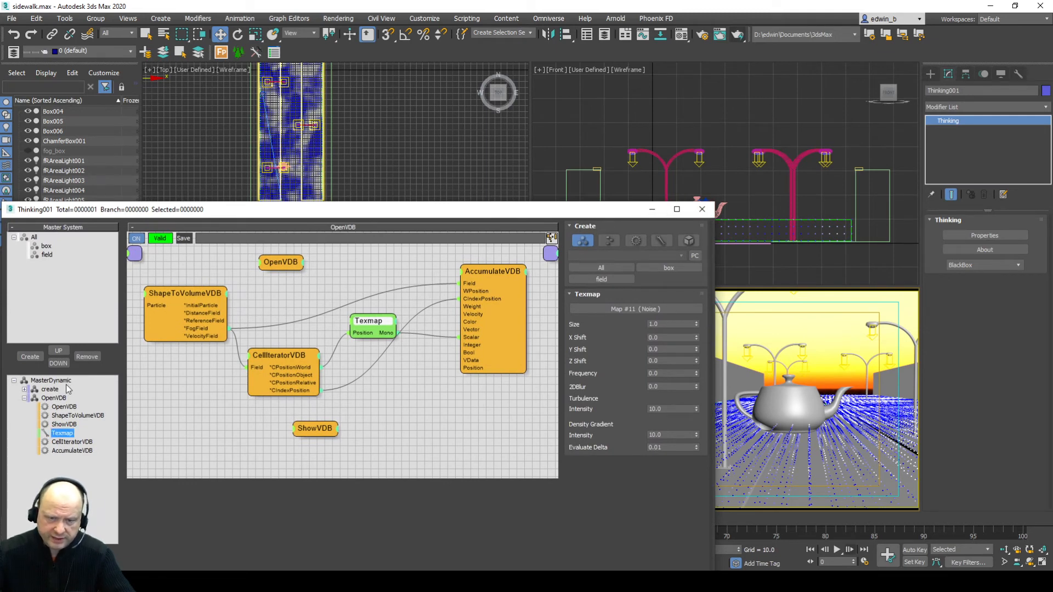
left_click(65, 381)
left_click(659, 240)
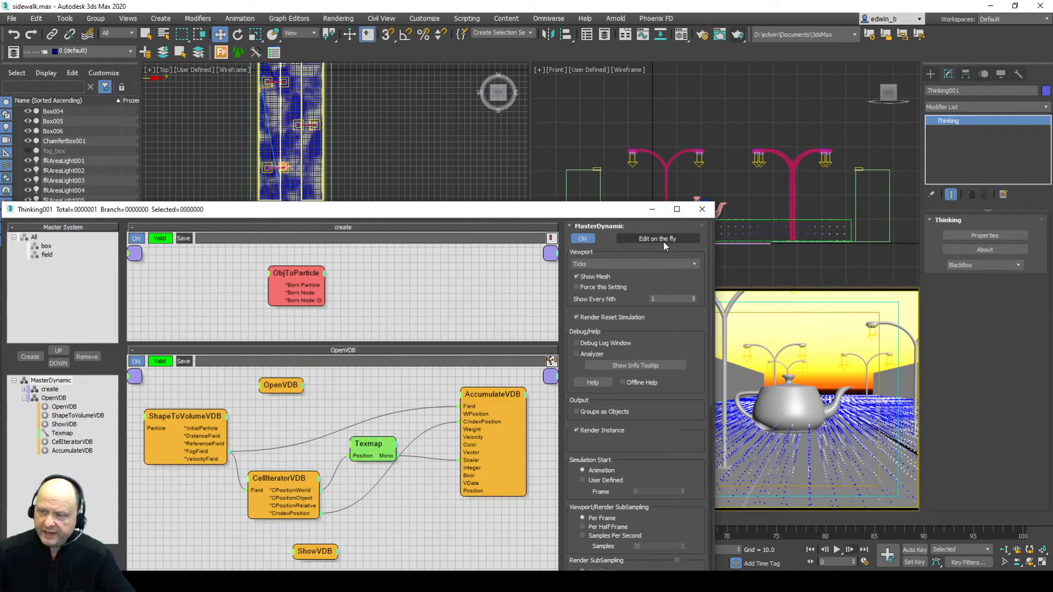
left_click(702, 209)
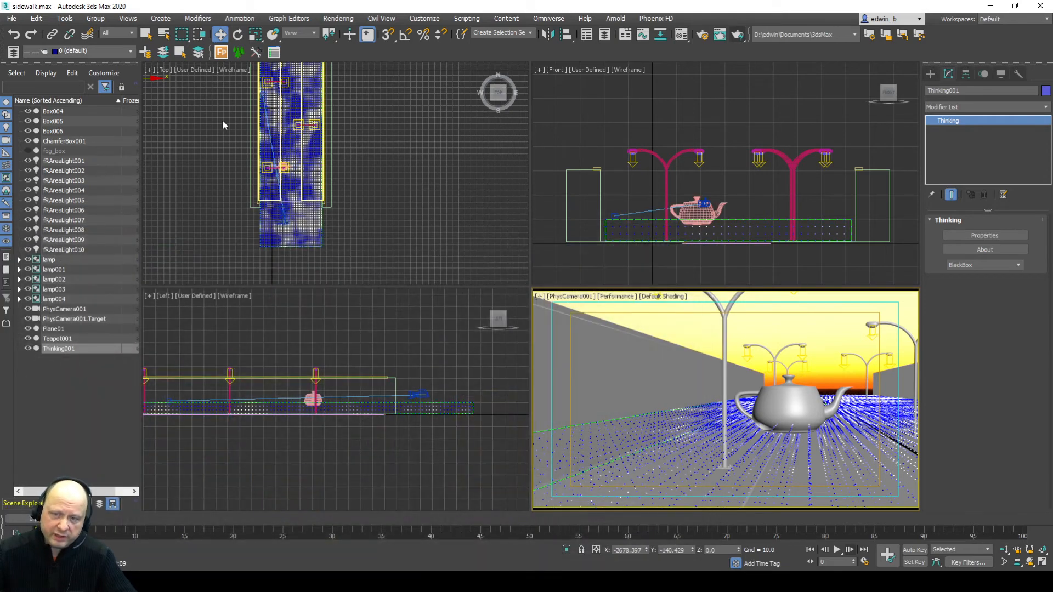
- Set the size of the fog's Noise map (Map #11) to 100 in the Material Editor and activate the camera view
middle_click_drag(382, 174, 399, 210)
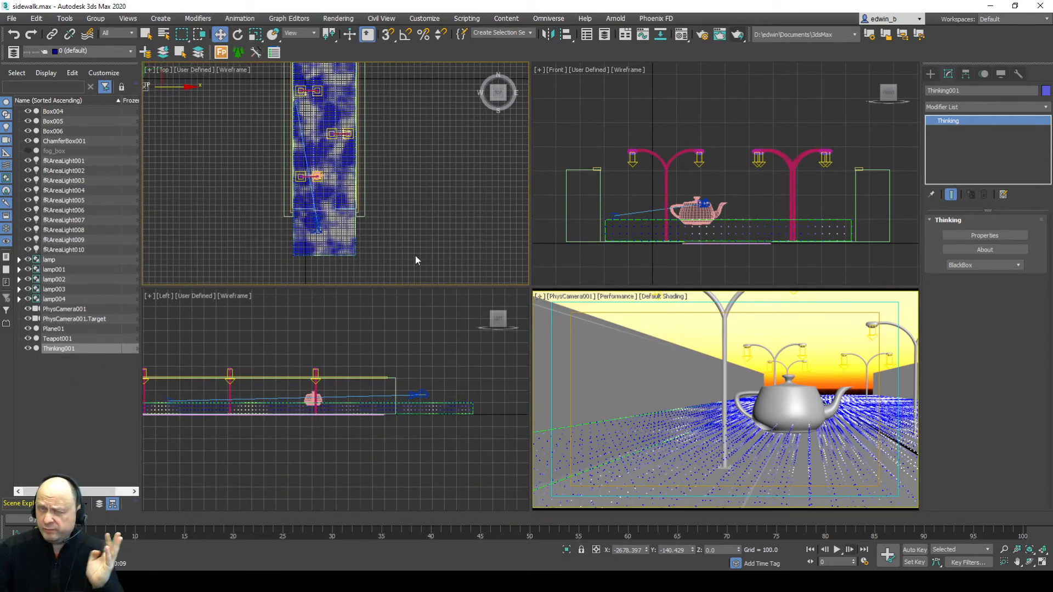
left_click(660, 34)
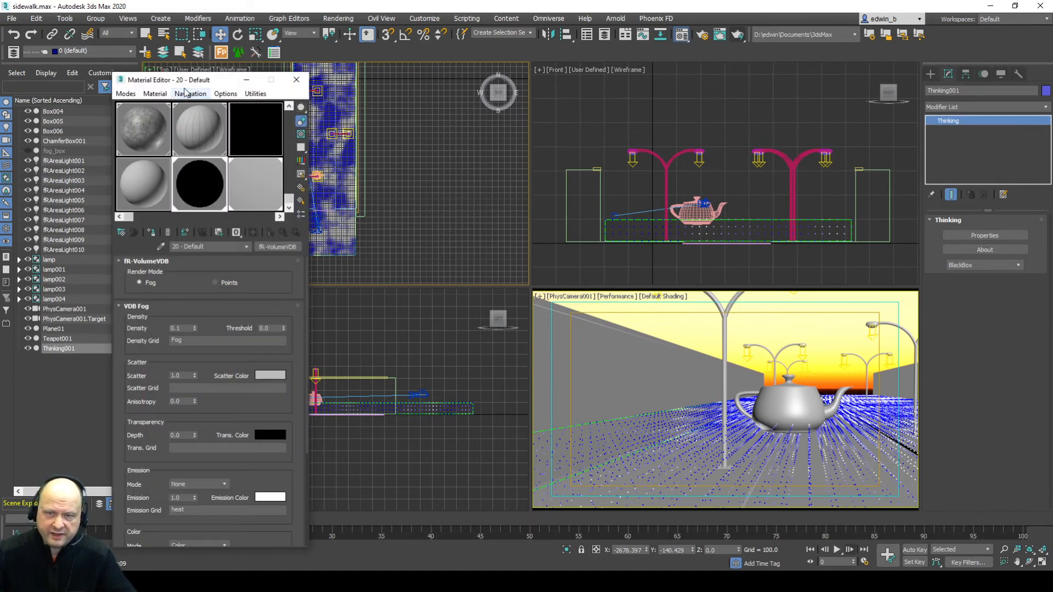
left_click_drag(214, 82, 123, 52)
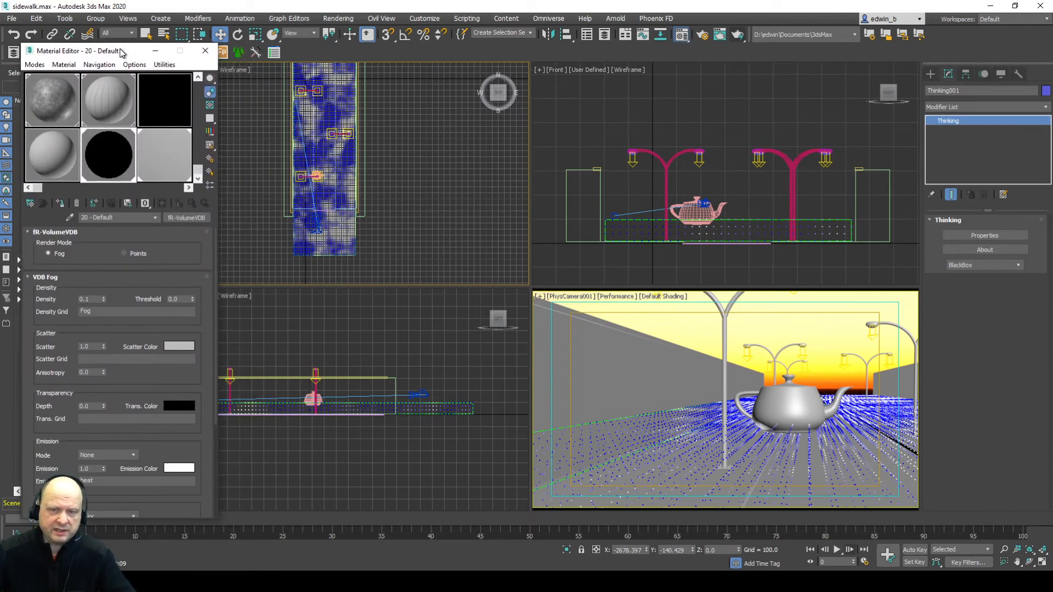
left_click(154, 164)
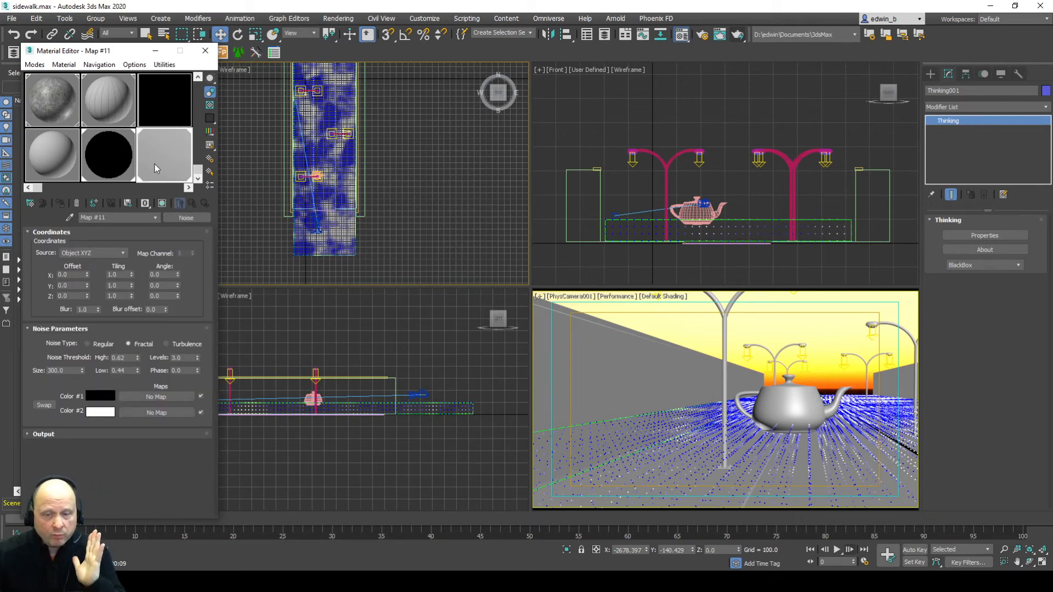
double_click(74, 371)
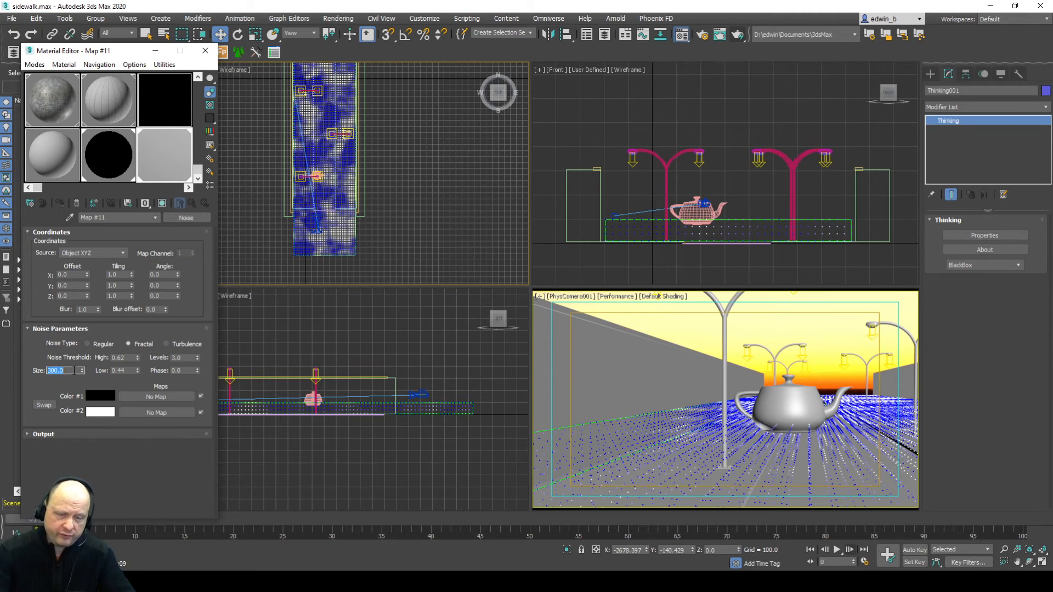
type("100")
key("Return")
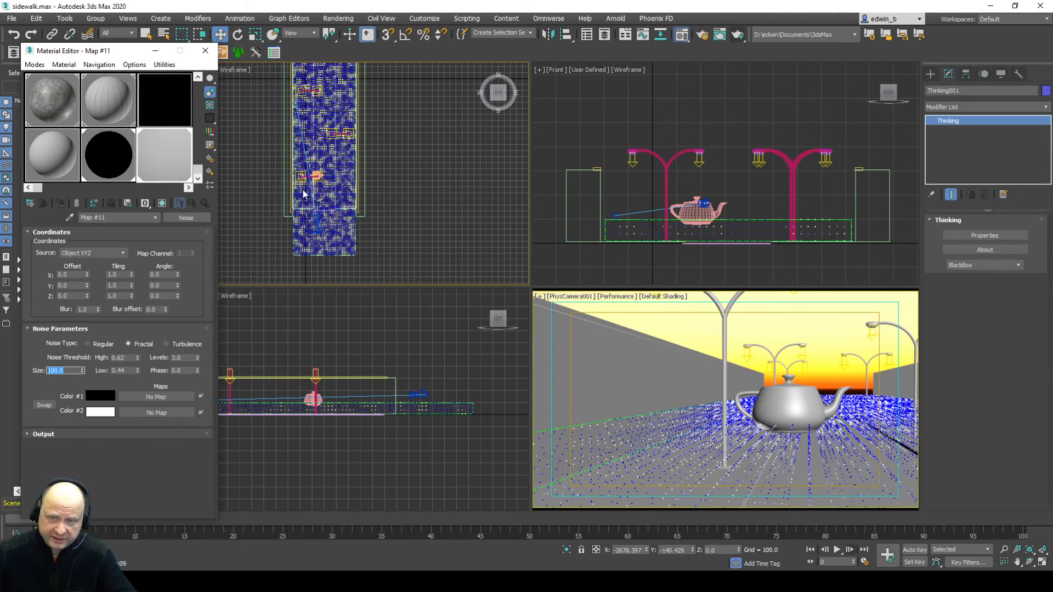
left_click(619, 354)
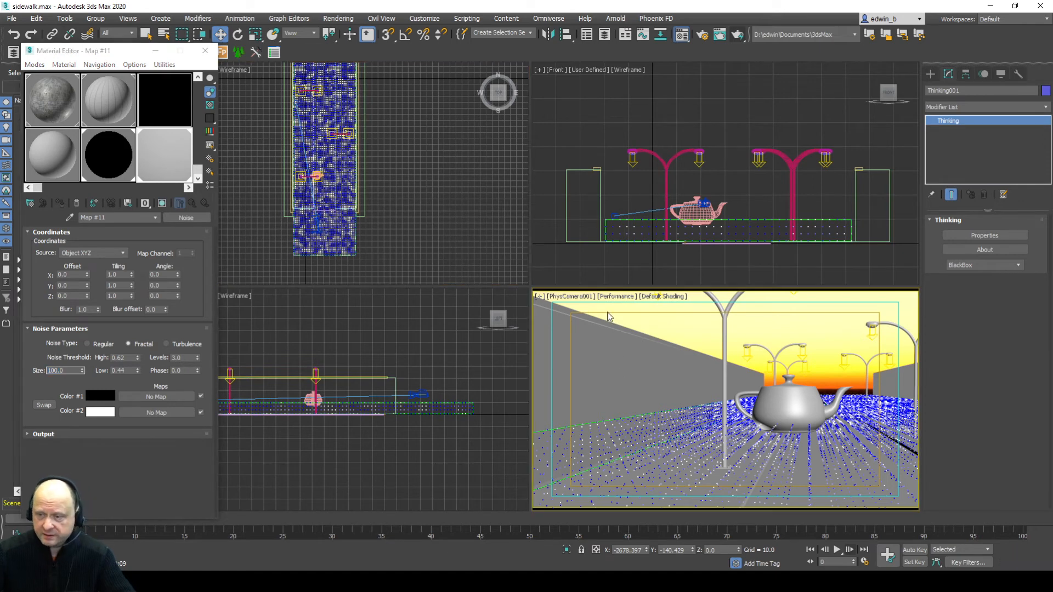
- Render the camera view, set the size of the fog's Noise map (Map #11) to 300 and render again
left_click(738, 34)
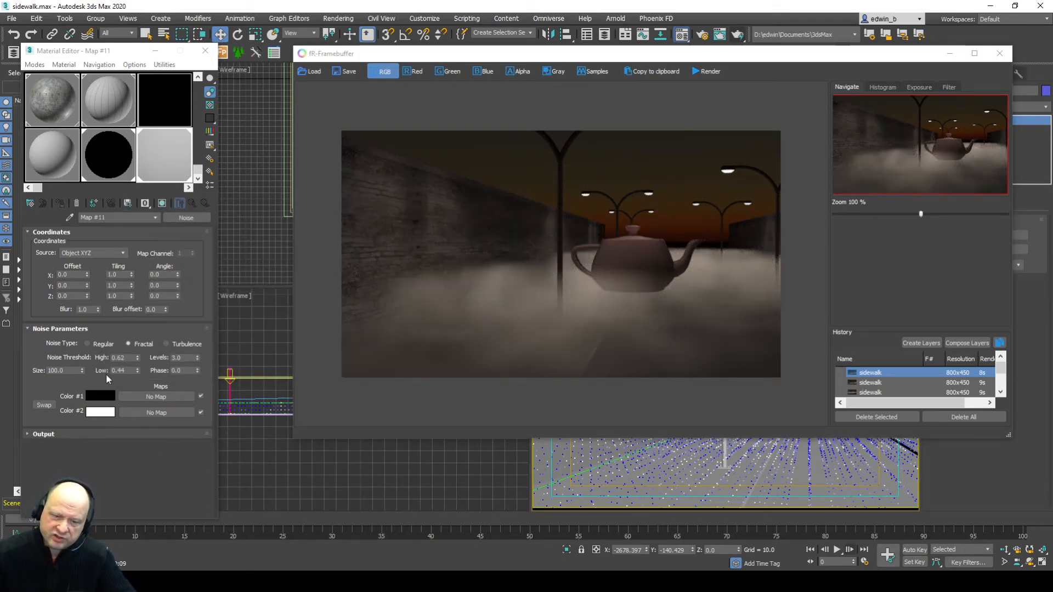
double_click(65, 371)
type("300")
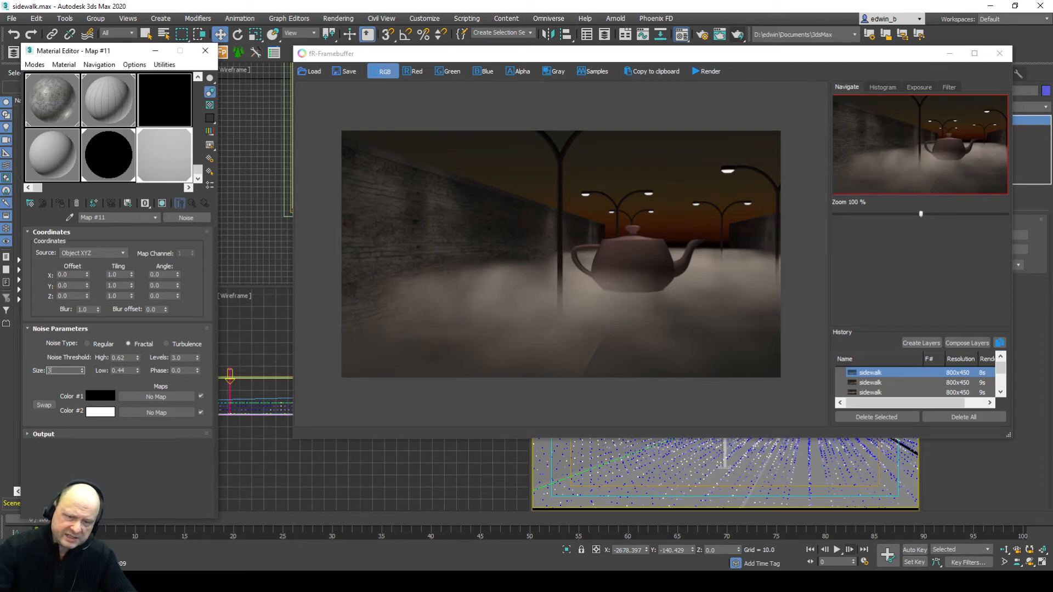
key("Return")
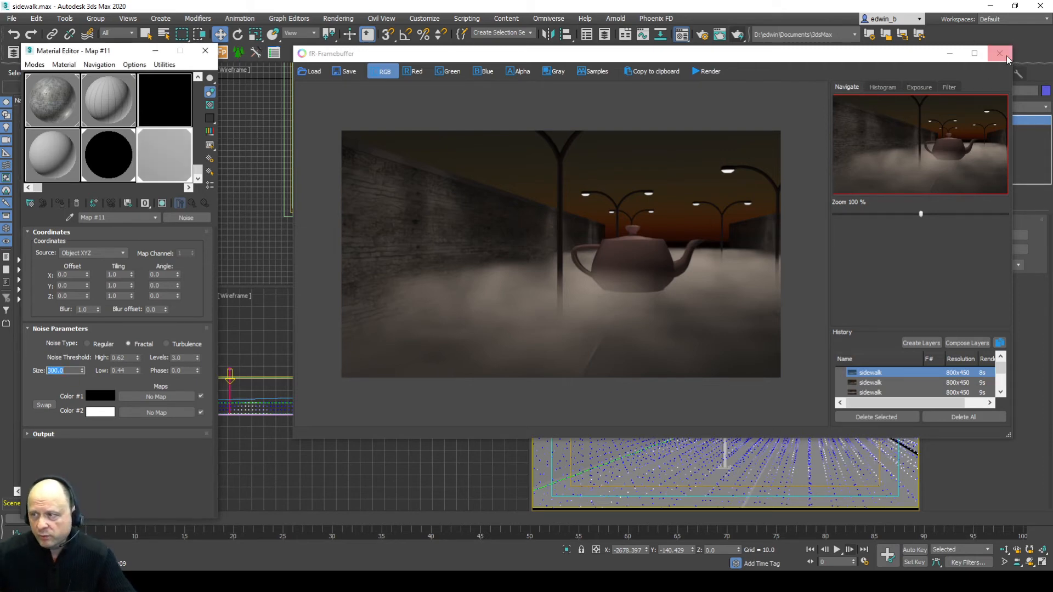
left_click(736, 36)
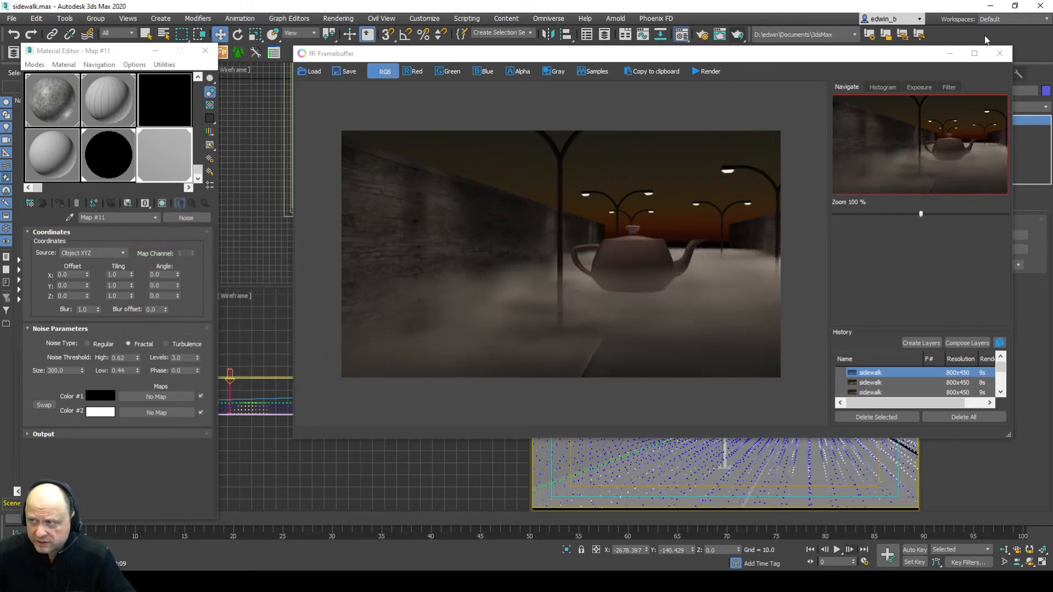
left_click(999, 53)
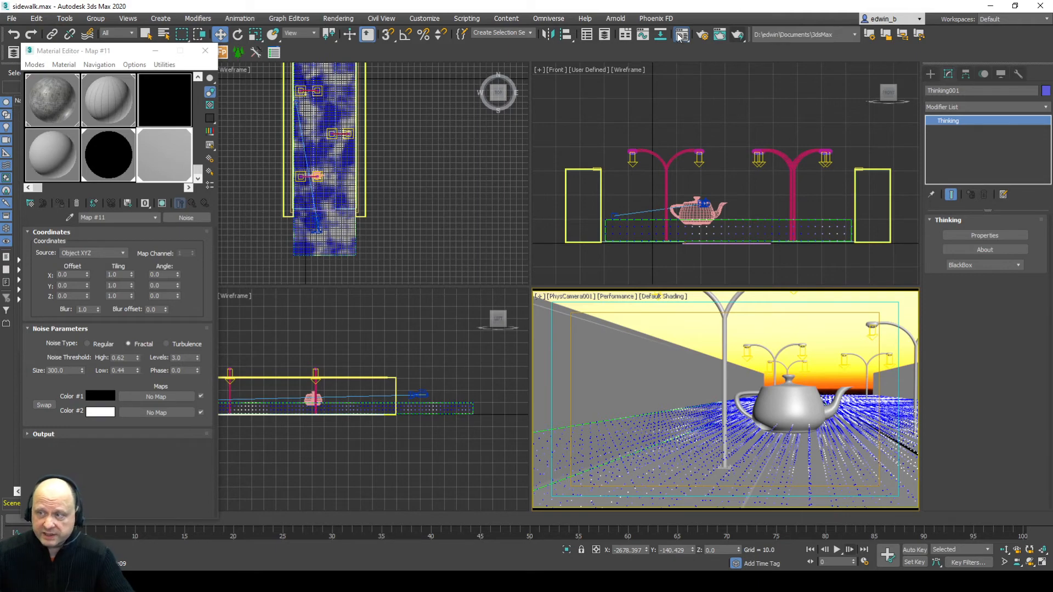
- Open the properties of Thinking001 and duplicate the AccumulateVDB node below the original in the OpenVDB setup
left_click(965, 236)
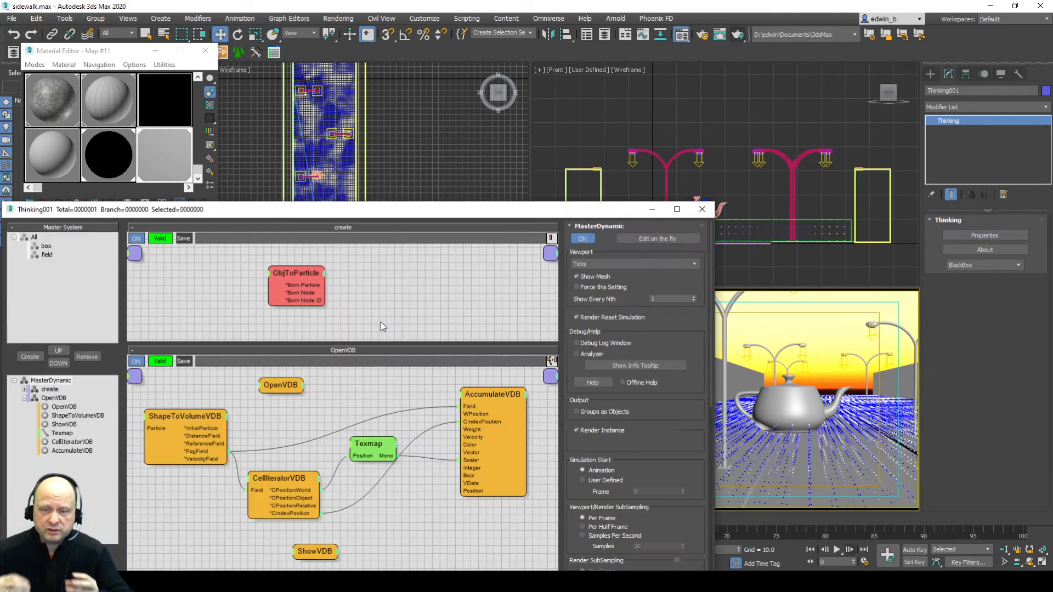
left_click_drag(406, 214, 409, 59)
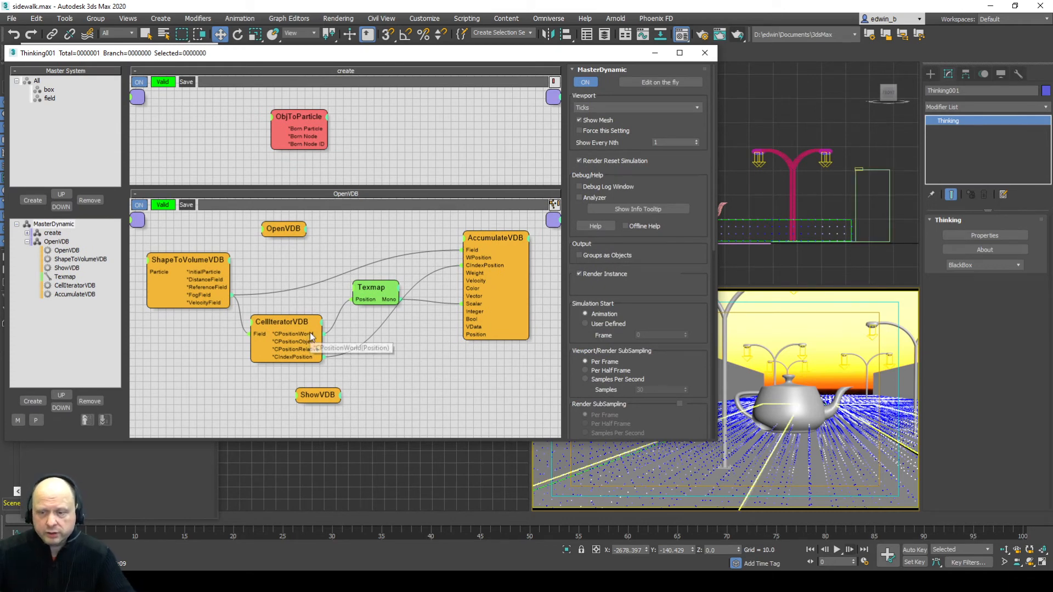
left_click(498, 242)
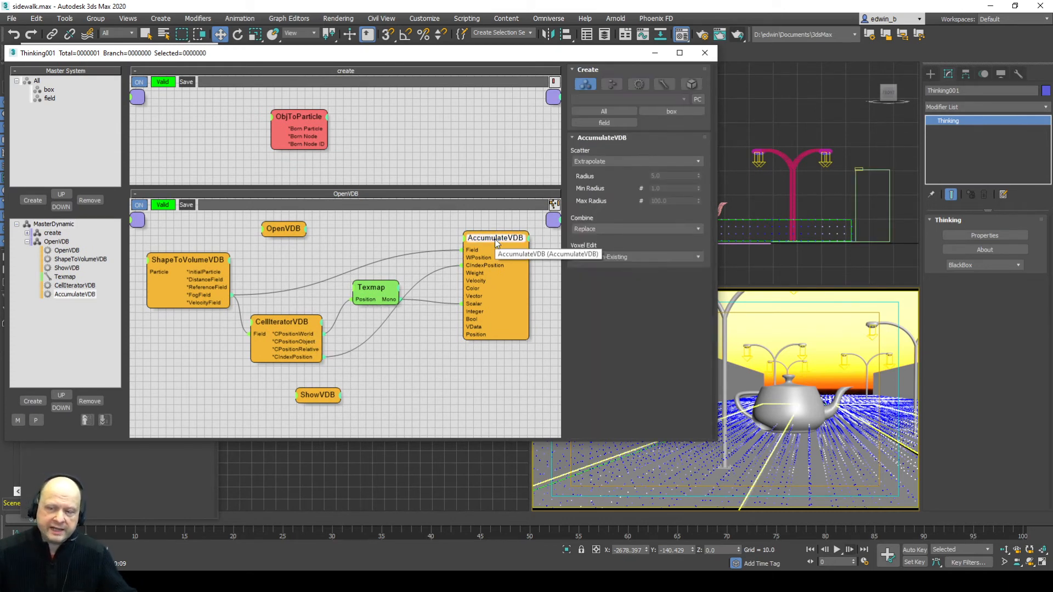
mouse_move(488, 241)
left_mouse_down("shift")
mouse_move(498, 278)
mouse_move(475, 356)
mouse_move(484, 354)
left_mouse_up("shift")
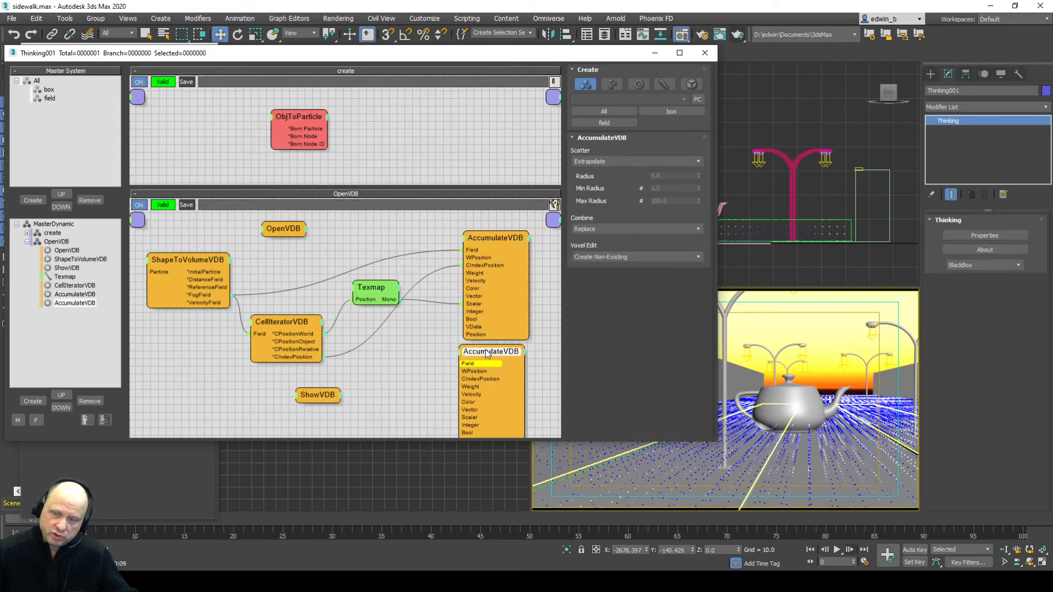
- Show only the OpenVDB dynamic set and set the duplicate AccumulateVDB's Voxel Edit to Remove Existing
left_click(56, 241)
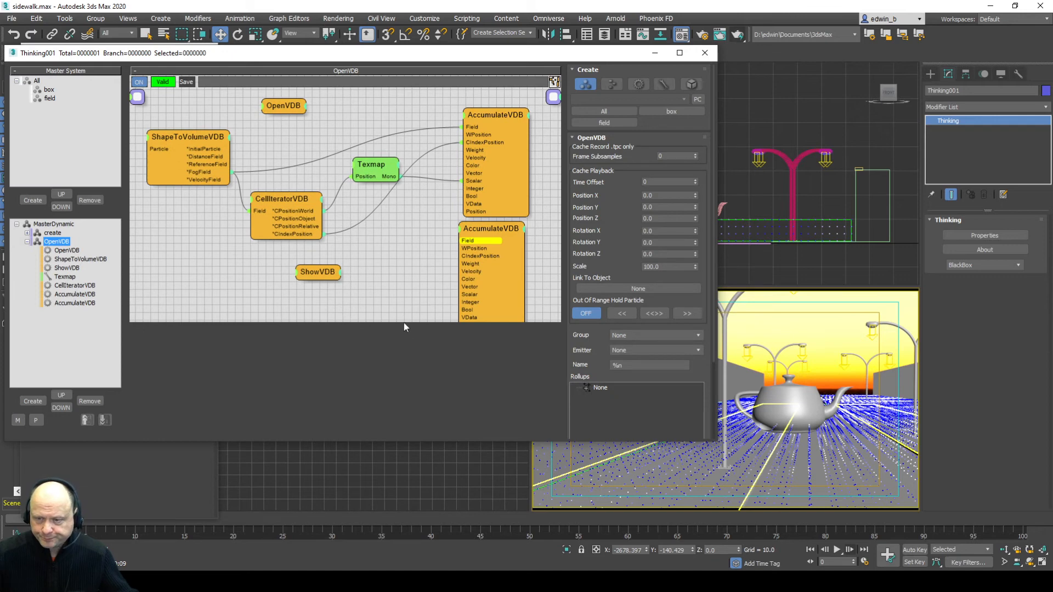
left_click(494, 271)
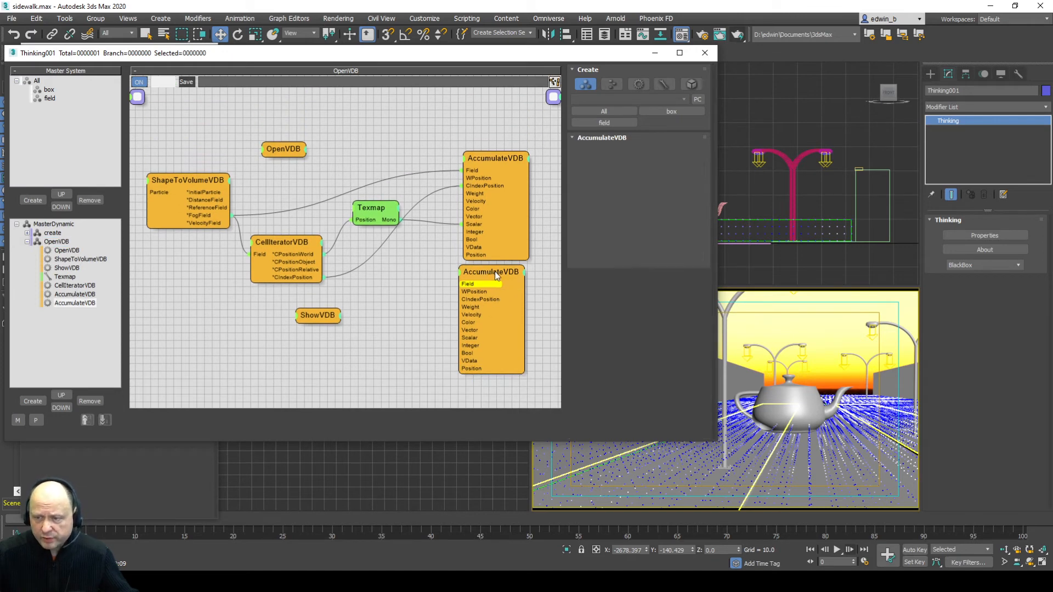
left_click_drag(495, 272, 501, 272)
left_click(653, 256)
left_click(622, 282)
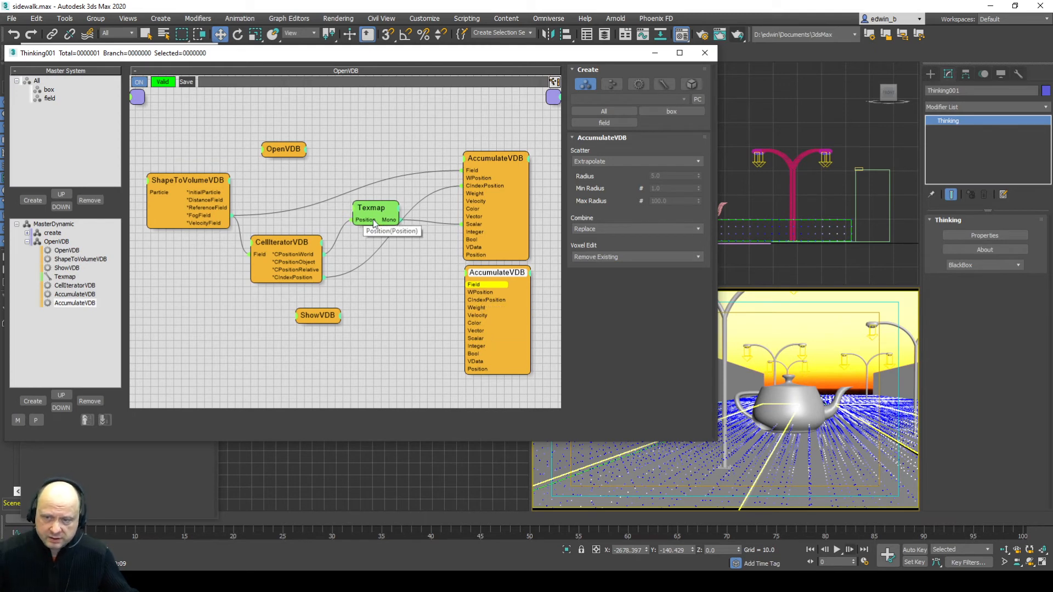
- Add a Threshold condition, feed Texmap's Mono into its Value and connect its Out to the second AccumulateVDB's ON input
right_click(382, 277)
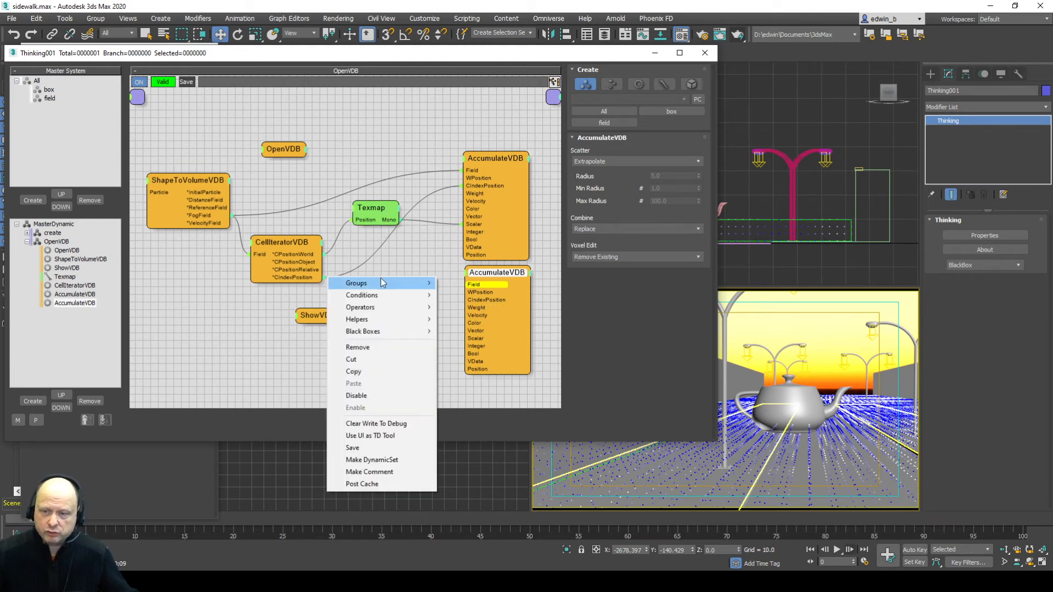
mouse_move(398, 290)
mouse_move(467, 297)
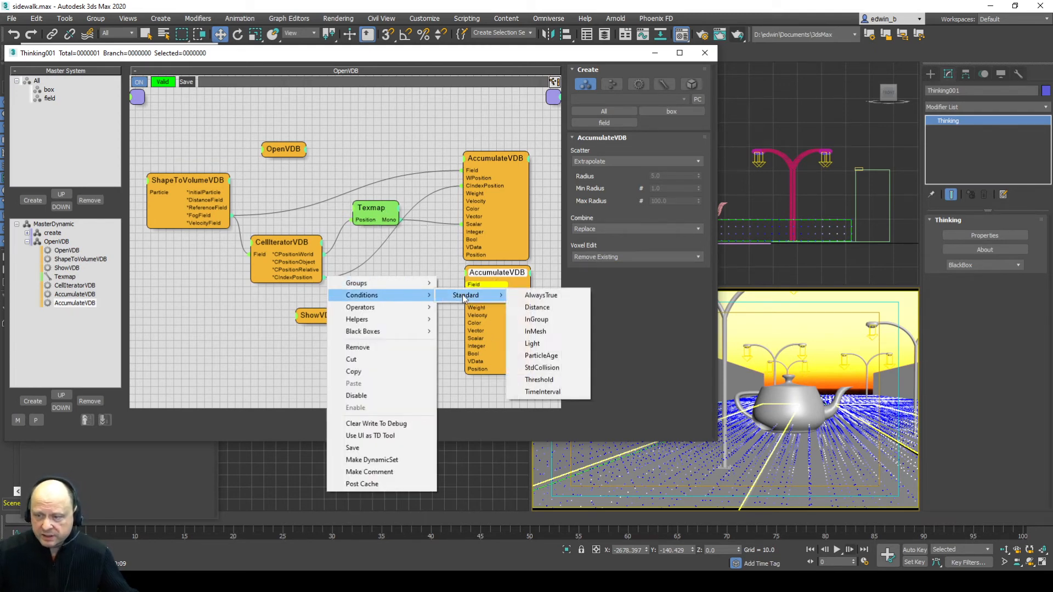
left_click(561, 380)
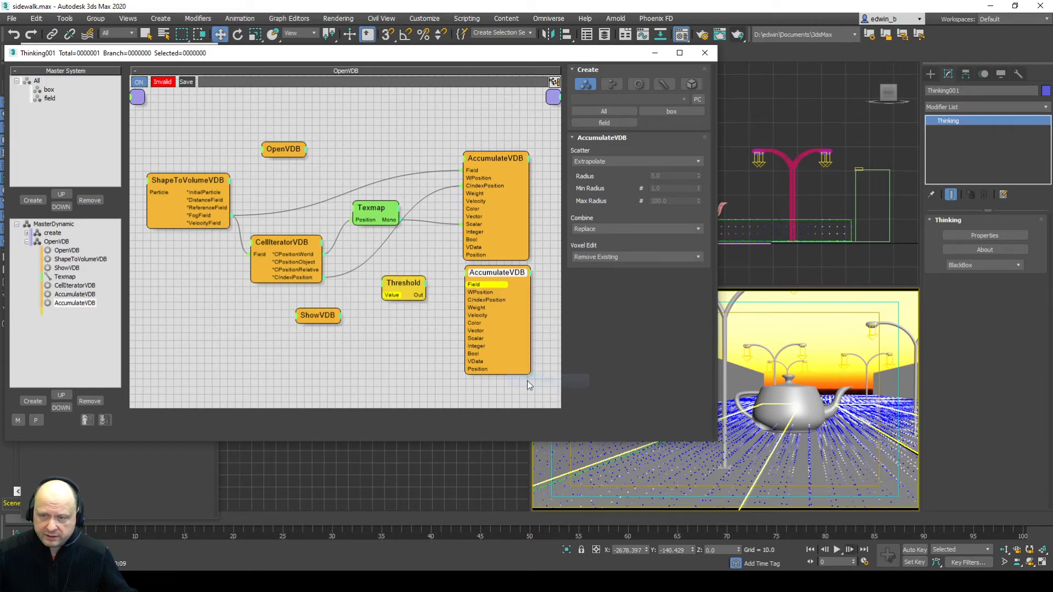
left_click_drag(390, 221, 472, 289)
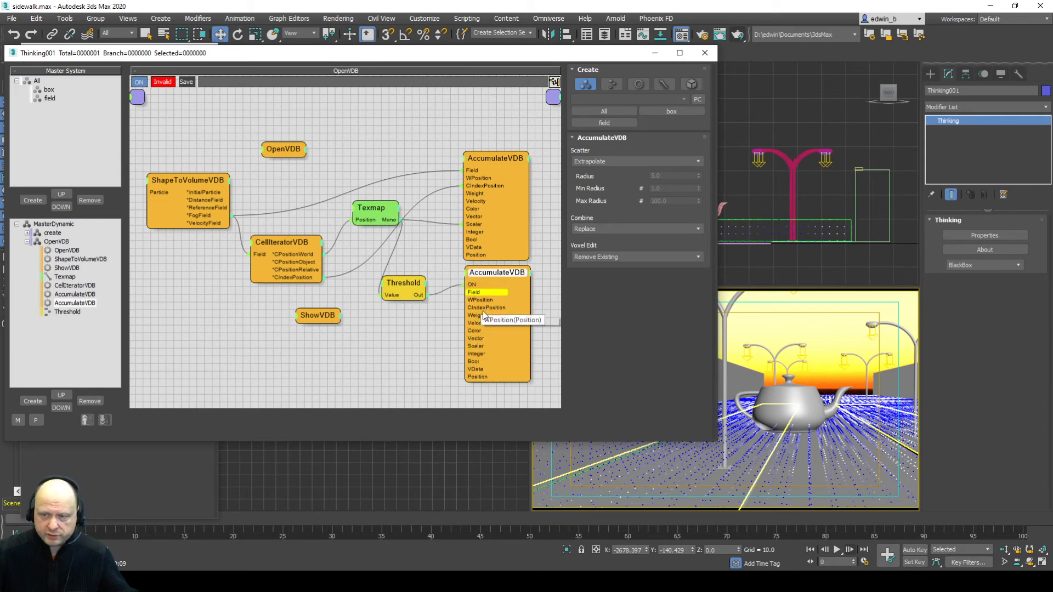
left_click_drag(391, 280, 407, 253)
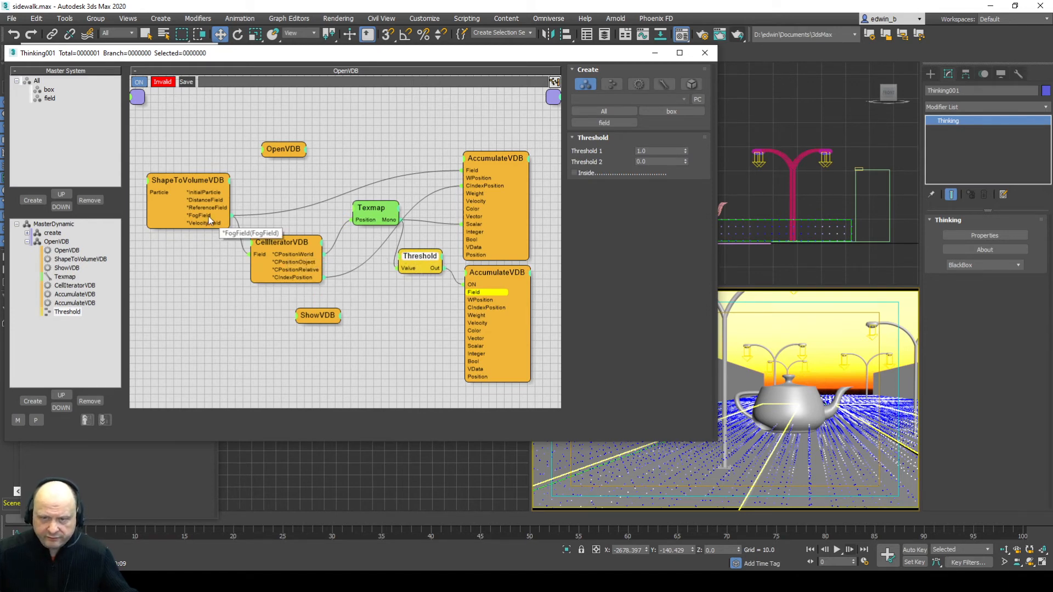
- Connect FogField and CIndexPosition to the second AccumulateVDB's Field and CIndexPosition inputs, and set its Scatter to Nearest
left_click_drag(396, 282, 465, 293)
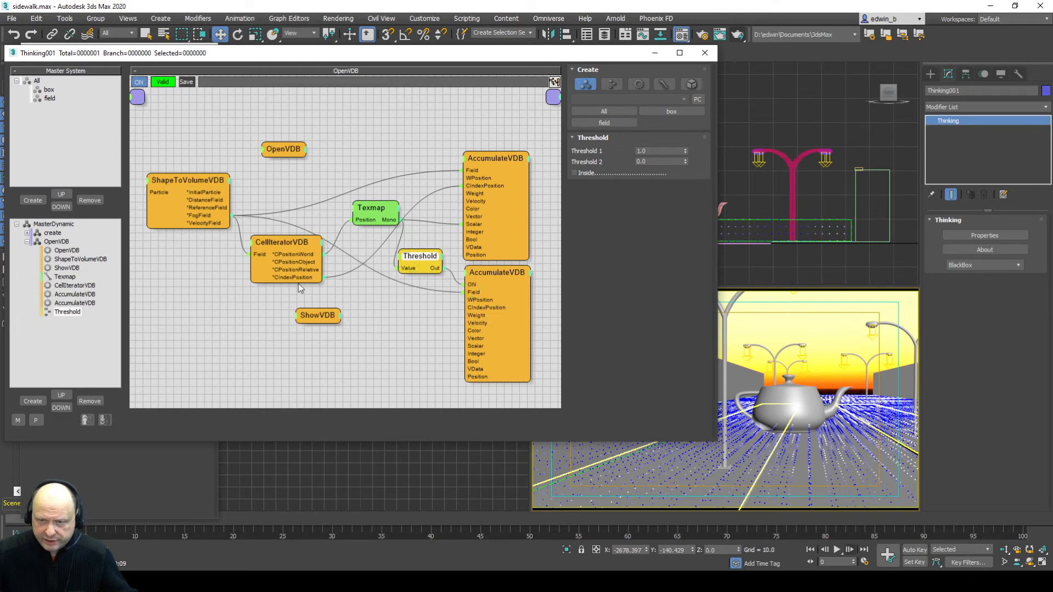
left_click_drag(324, 278, 468, 308)
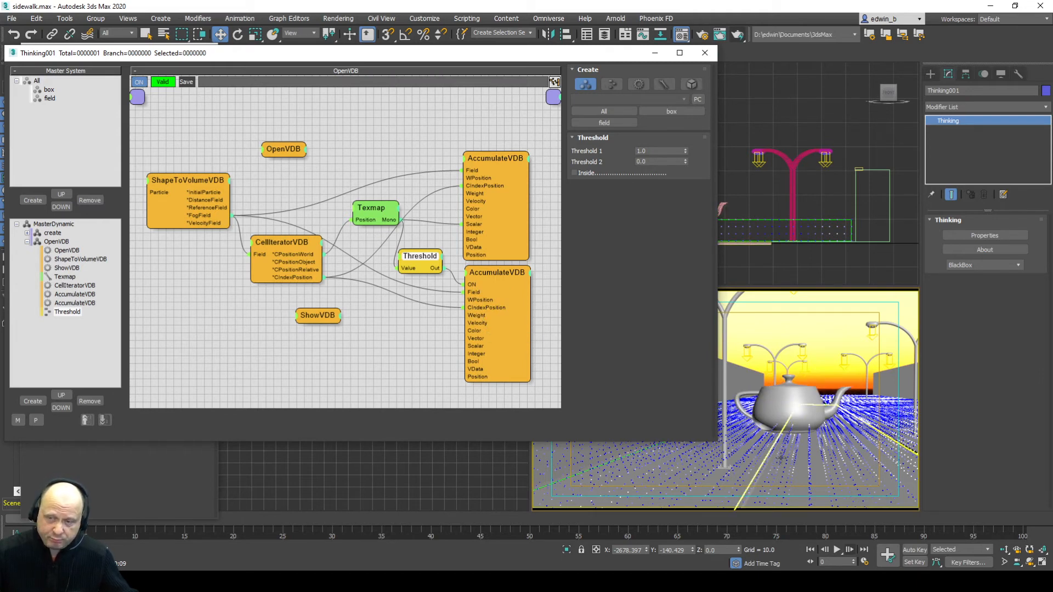
left_click(495, 278)
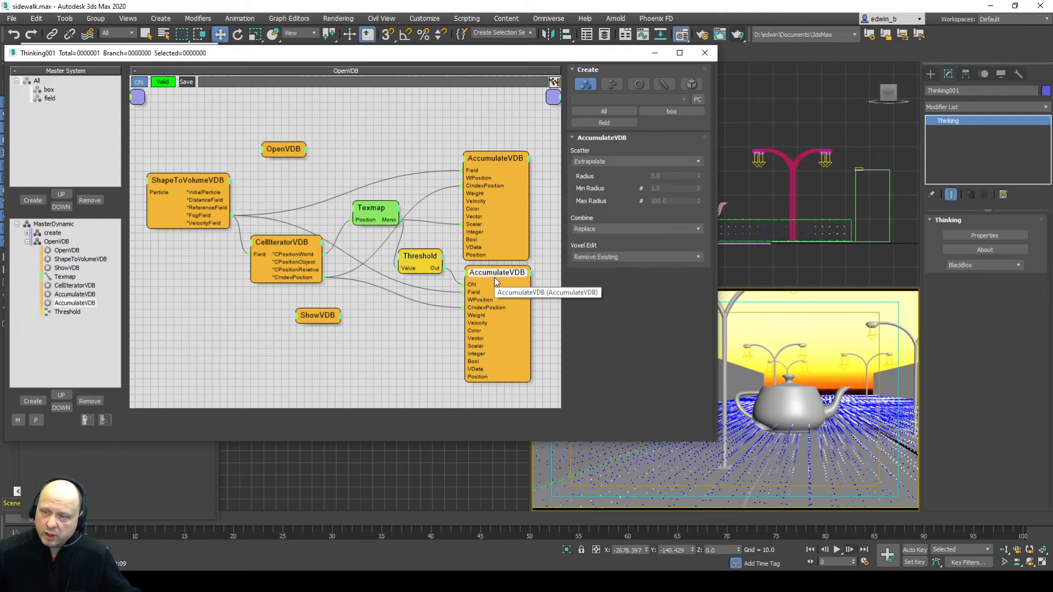
left_click(627, 160)
left_click(607, 170)
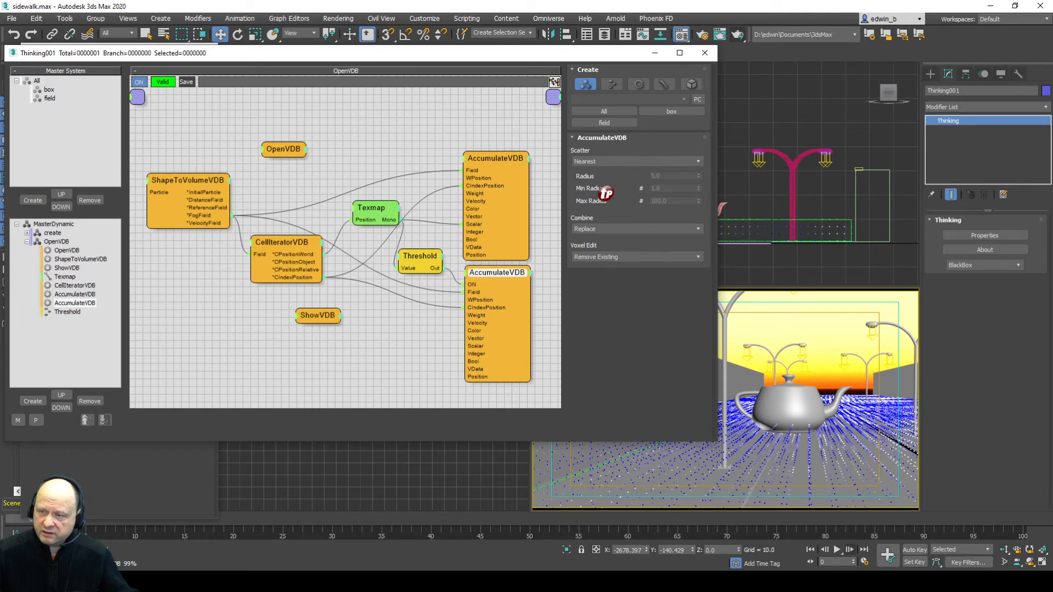
left_click(617, 257)
left_click(600, 281)
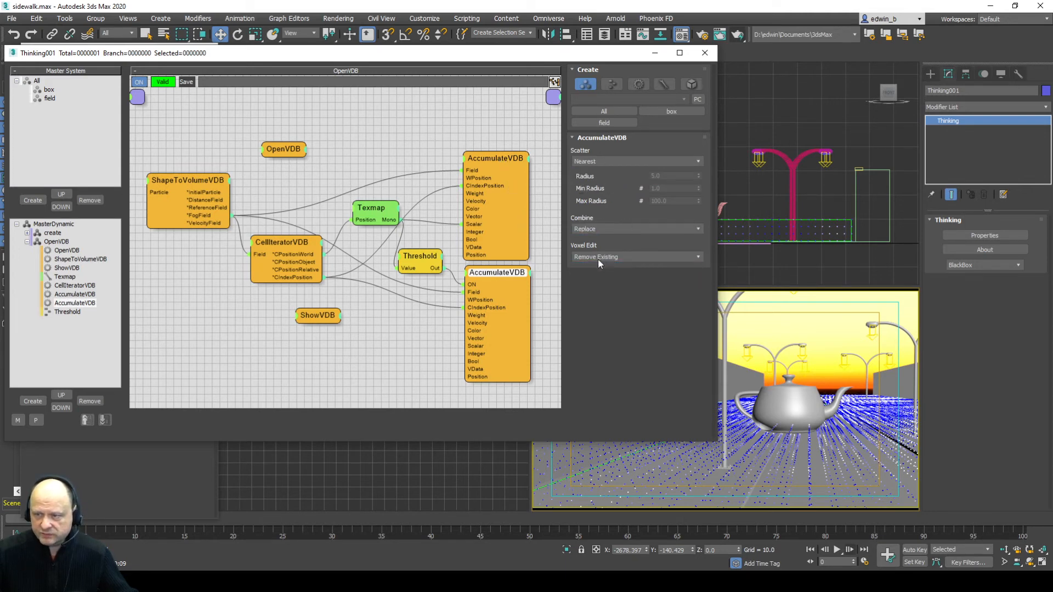
left_click(485, 159)
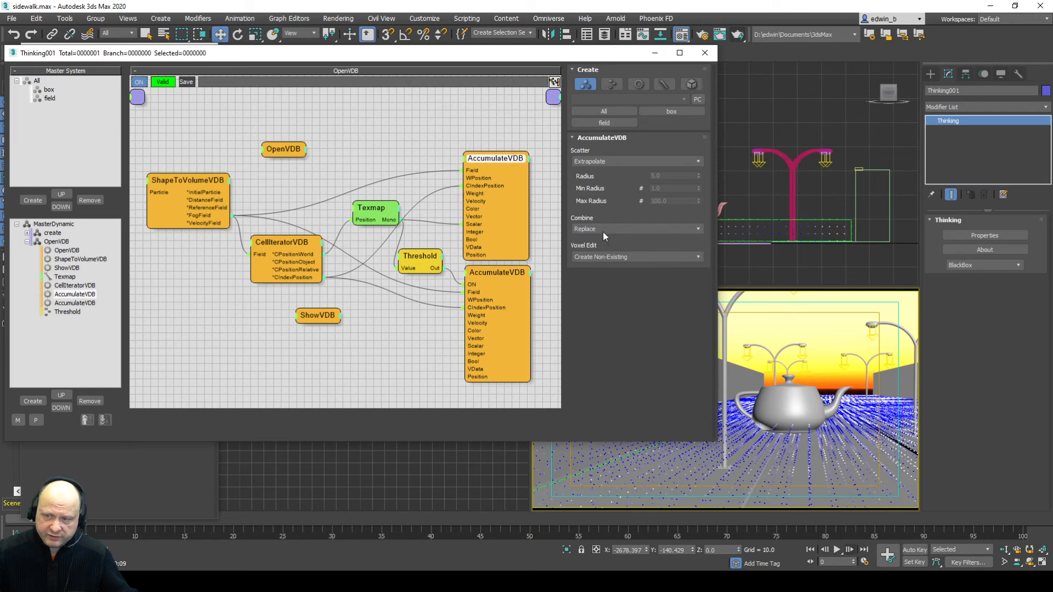
left_click(498, 274)
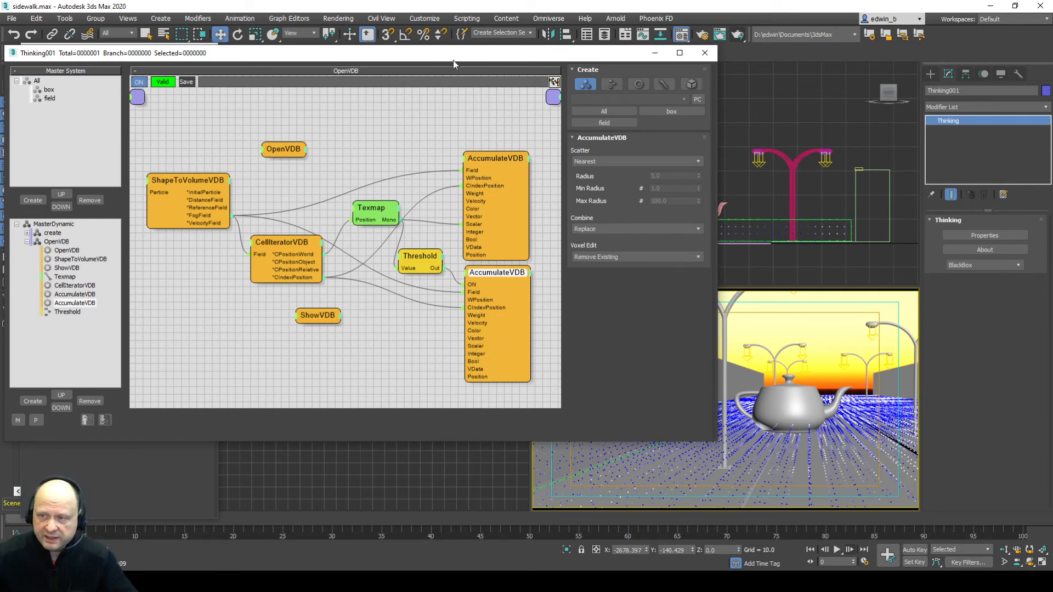
- Move the Thinking001 window off the viewports and set the Threshold node's Threshold 1 to 0 and Threshold 2 to 0.27
left_click_drag(453, 59, 0, 69)
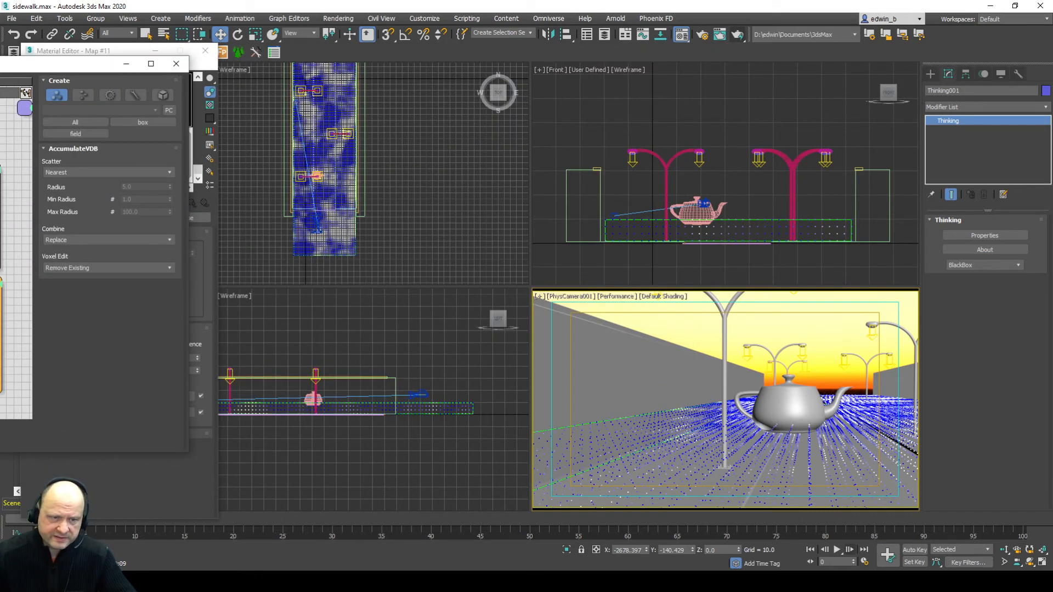
left_click(2, 303)
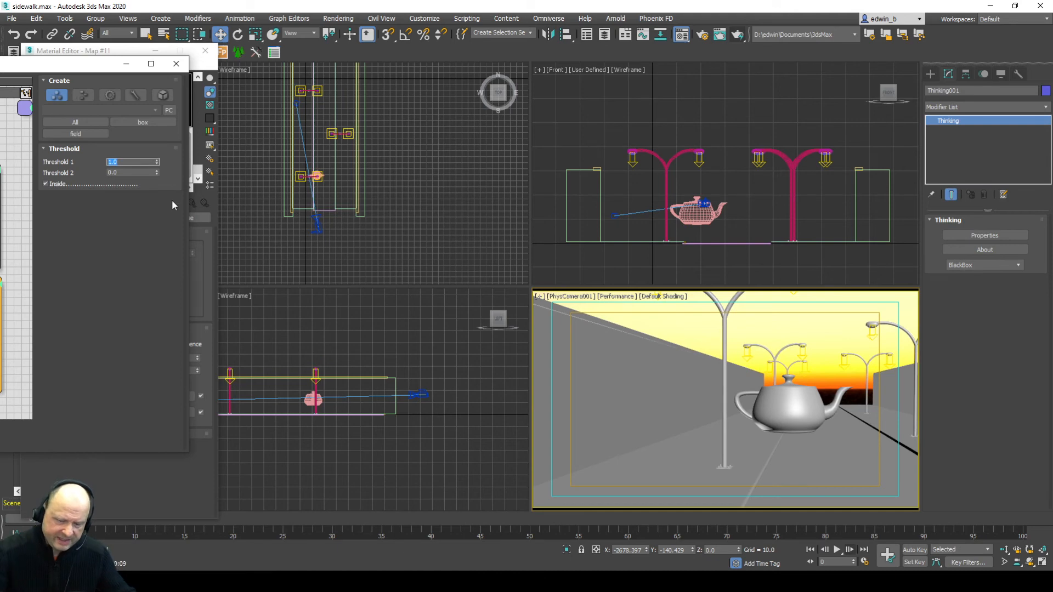
type("0")
key("Tab")
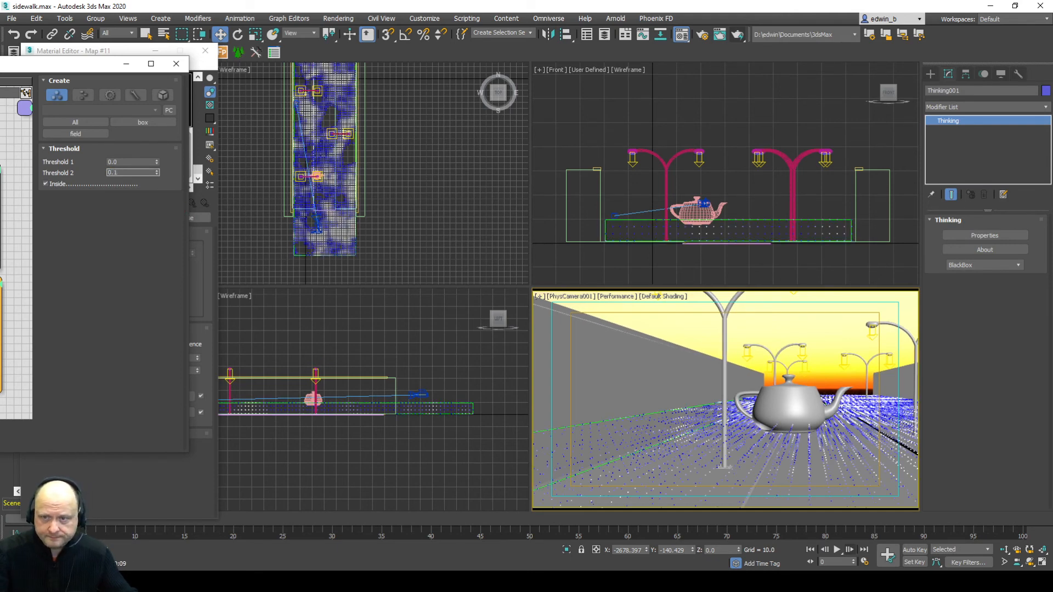
key("Return")
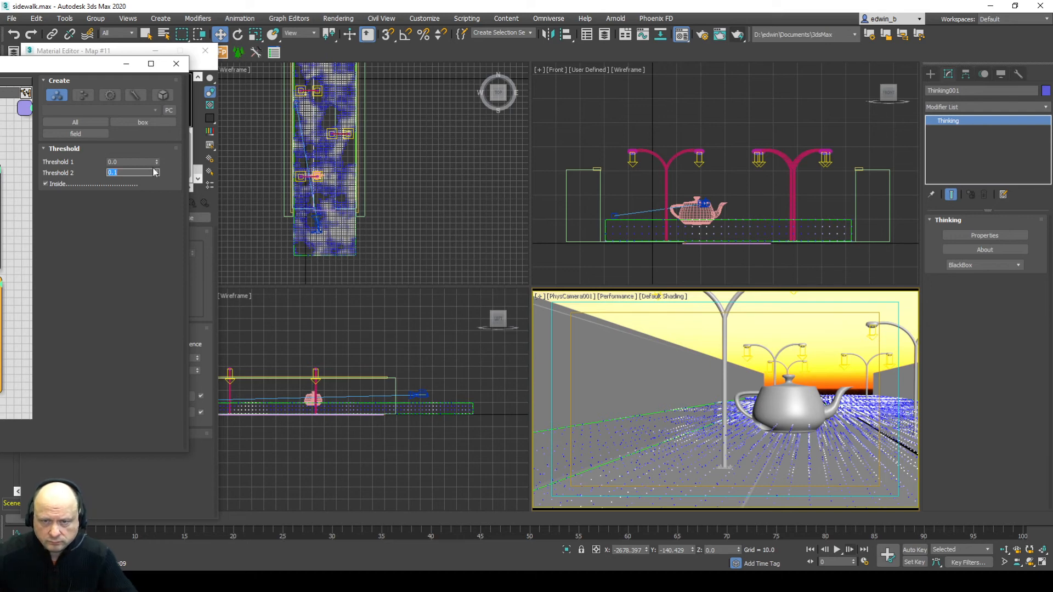
mouse_move(158, 175)
left_mouse_down()
mouse_move(167, 163)
mouse_move(158, 151)
mouse_move(158, 166)
left_mouse_up()
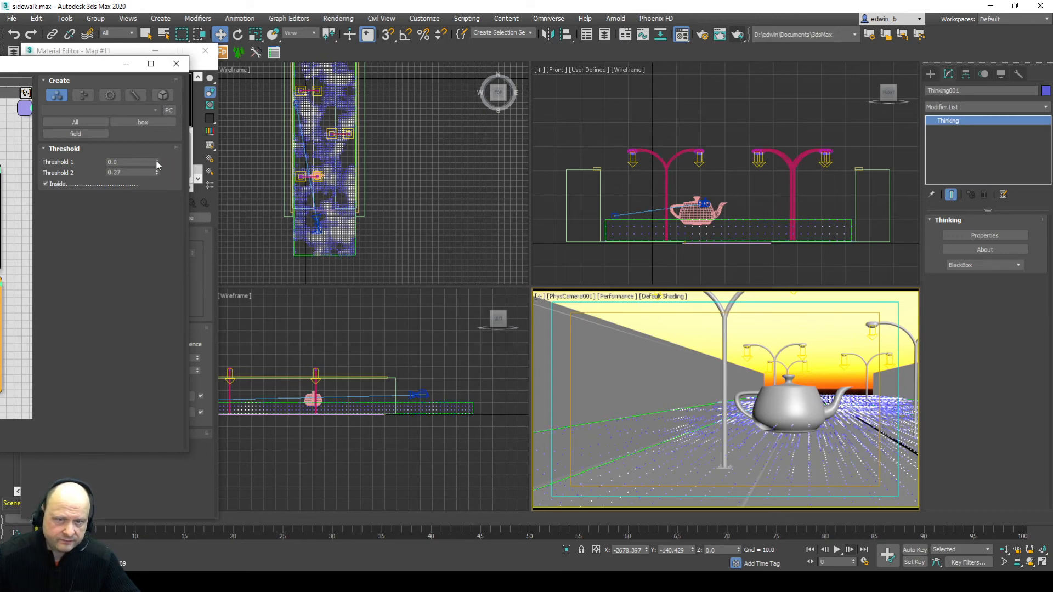
- Maximize the top view and examine the fog voxels along the street beside the OpenVDB node graph
left_click_drag(83, 69, 155, 111)
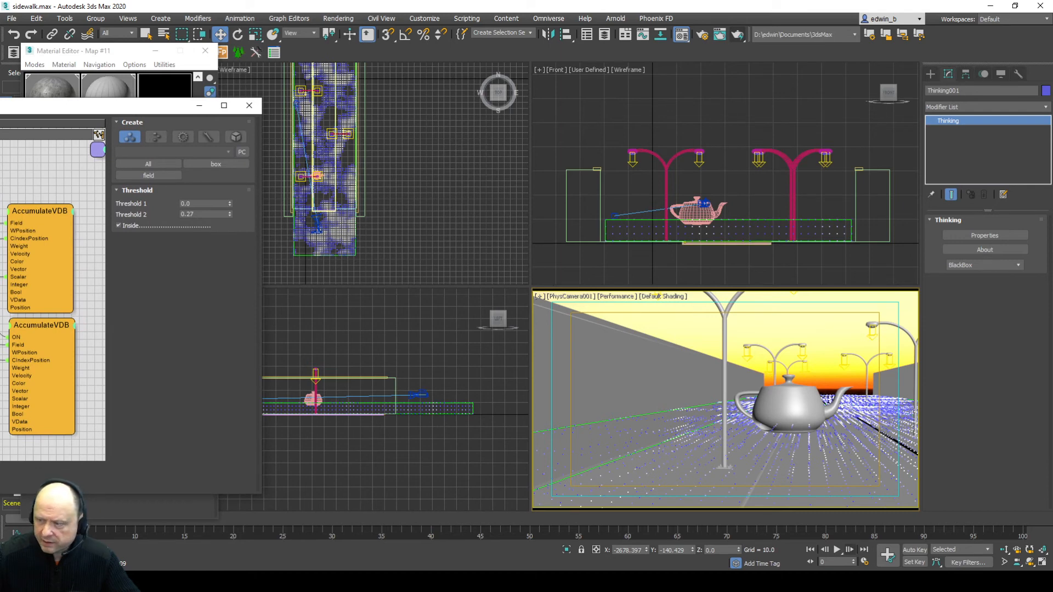
left_click(1042, 564)
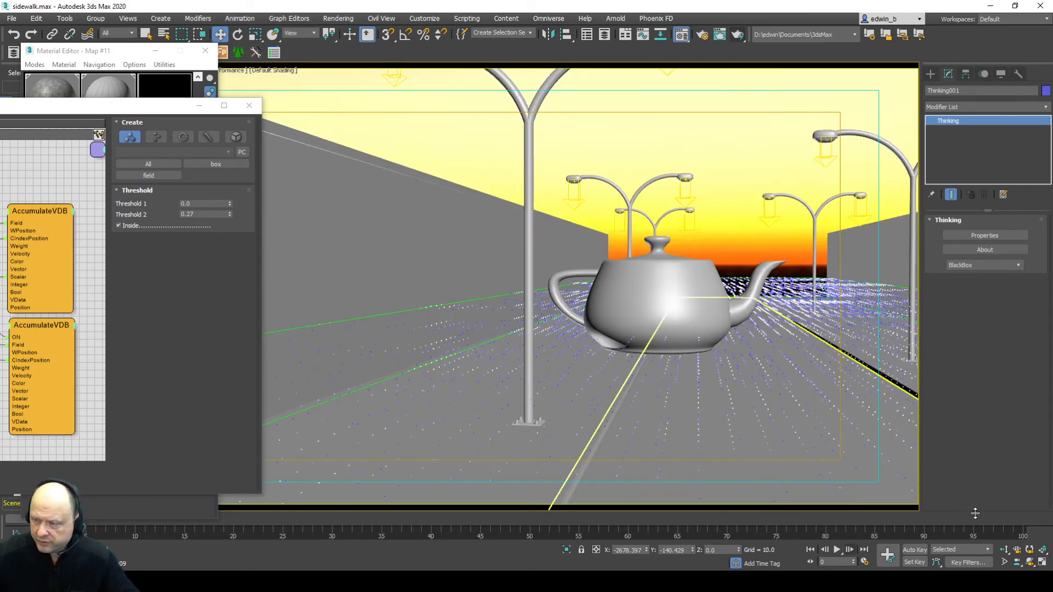
left_click(1042, 565)
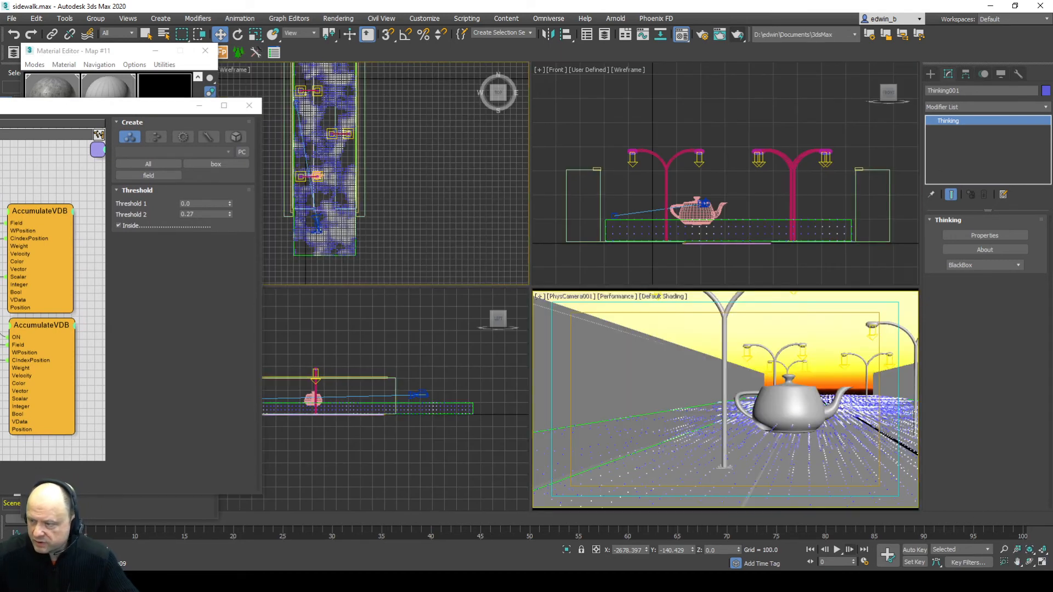
left_click(1042, 560)
middle_click_drag(535, 236, 749, 293)
left_click_drag(78, 104, 383, 82)
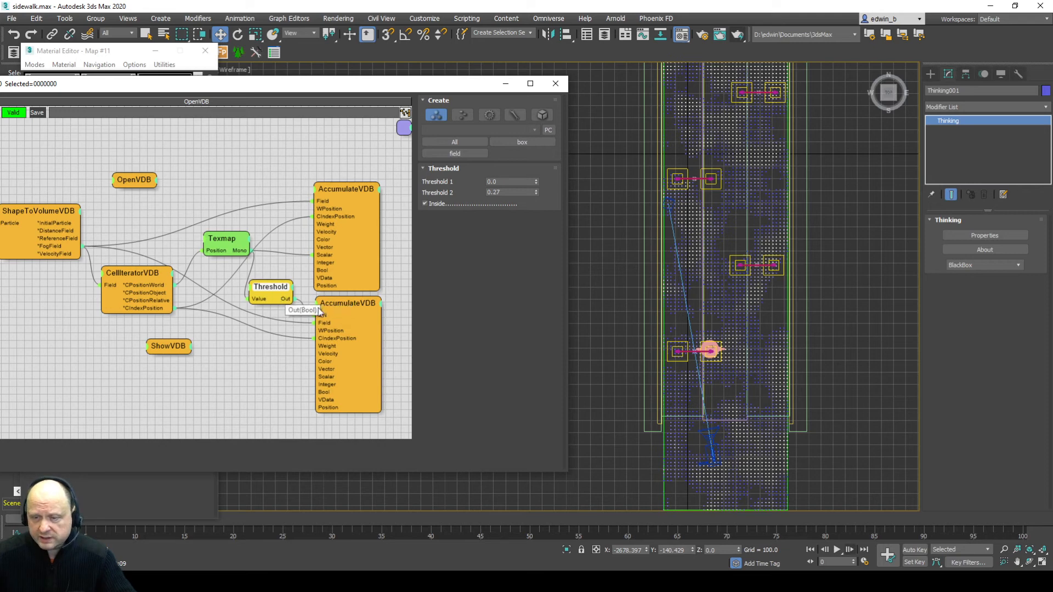
- Set Threshold 2 of the Threshold node feeding the second AccumulateVDB to 0.3
left_click(349, 306)
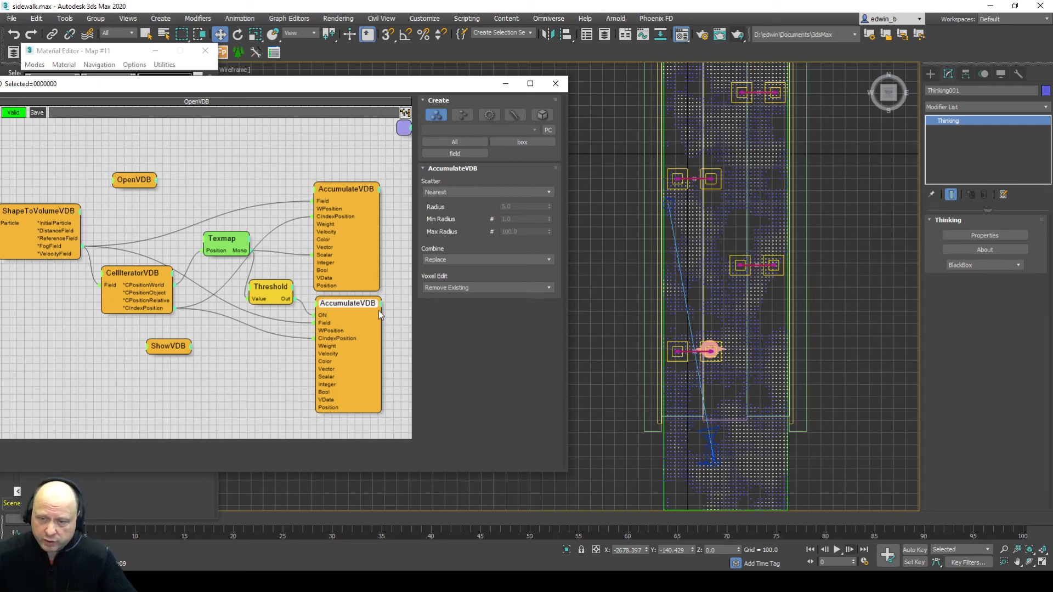
left_click(264, 288)
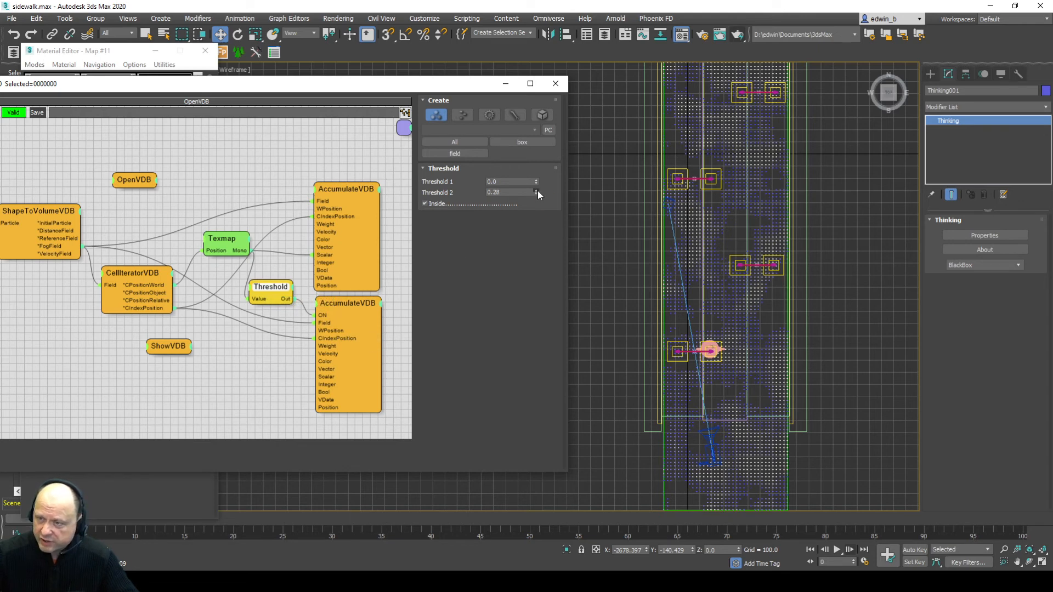
mouse_move(538, 189)
left_mouse_down()
mouse_move(551, 243)
mouse_move(536, 182)
left_mouse_up()
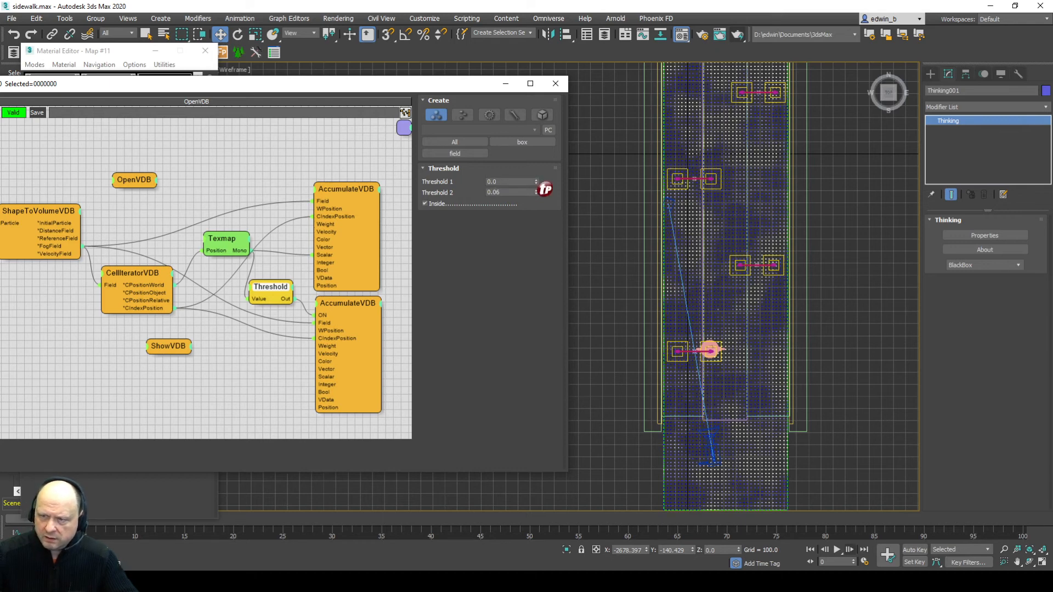
left_click_drag(536, 192, 538, 179)
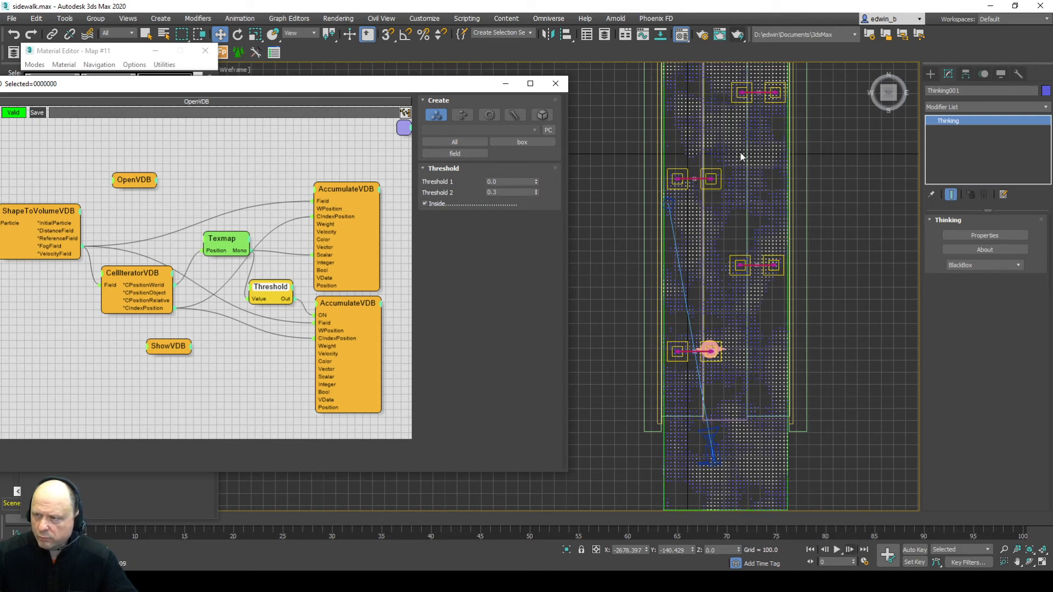
- Close the node graph, return to the four-viewport layout and render the PhysCamera001 view
left_click(554, 86)
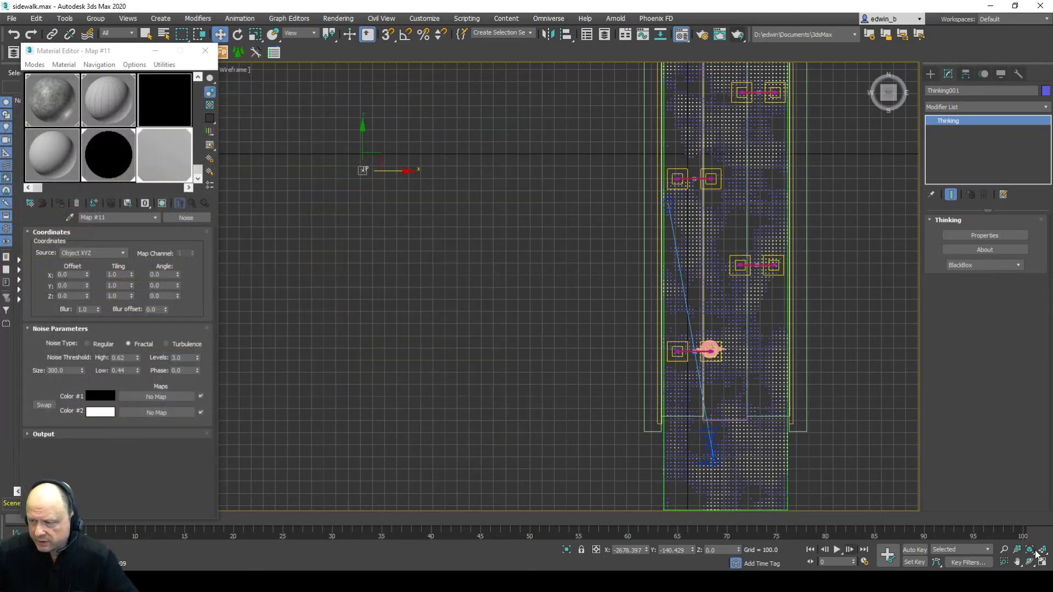
left_click(1042, 563)
right_click(809, 485)
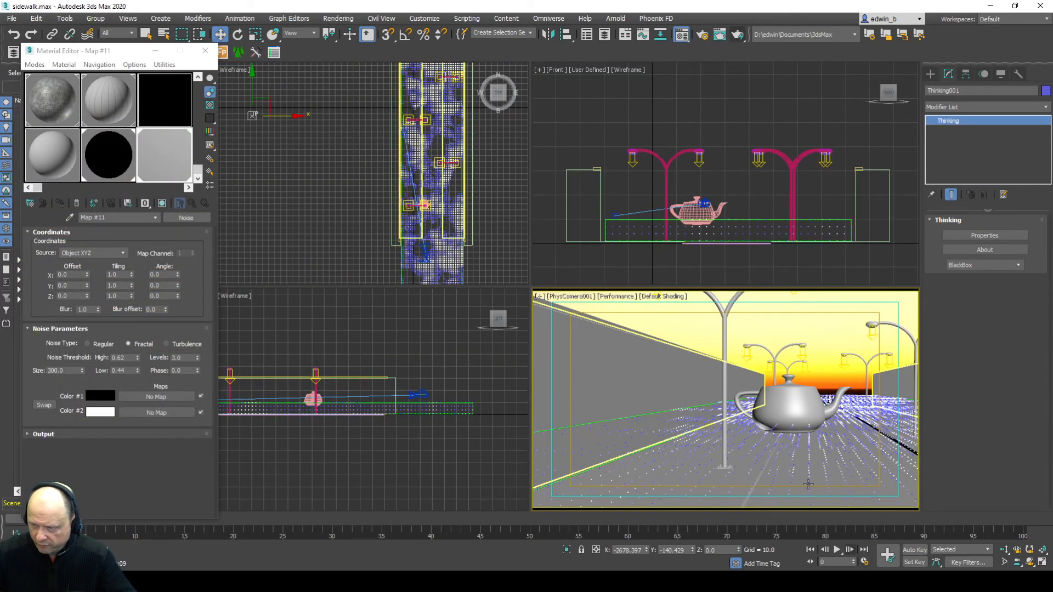
left_click(738, 36)
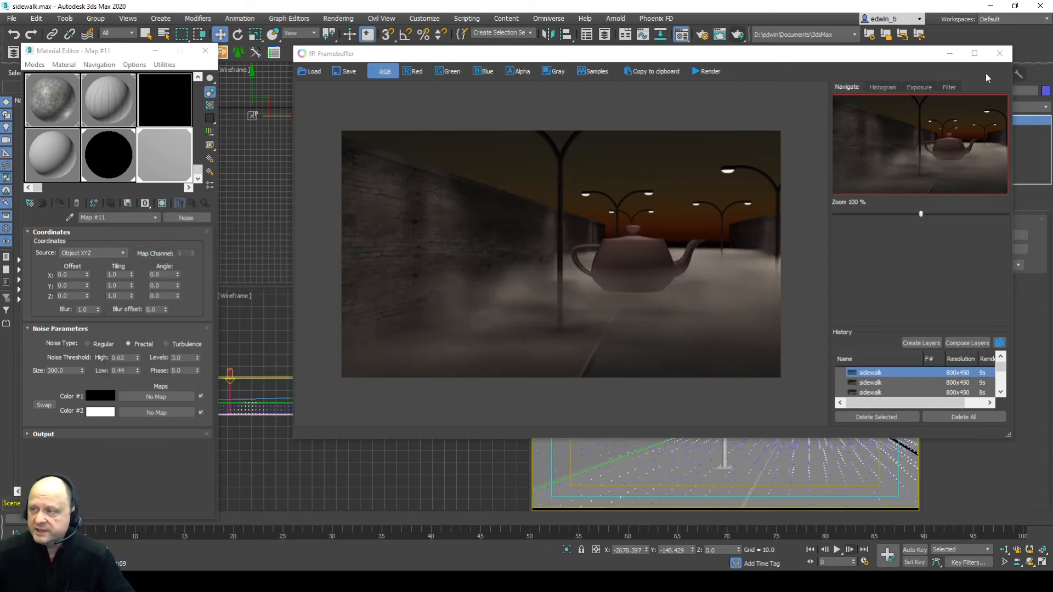
left_click(999, 54)
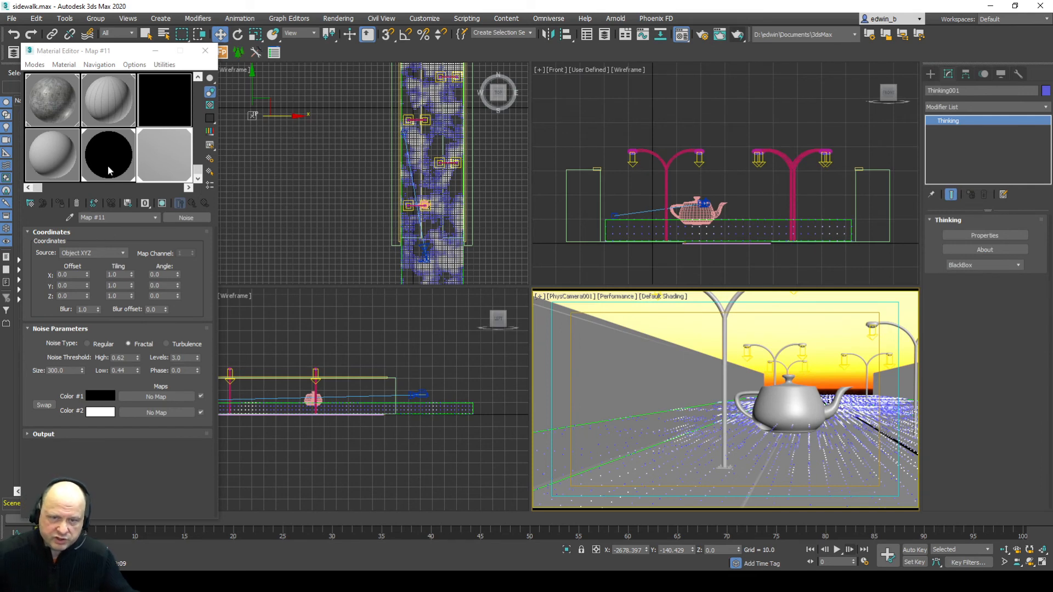
- Set the fR-VolumeVDB fog material's Density to 5 and render the camera view, closing the framebuffer after inspection
left_click(107, 165)
left_click(98, 298)
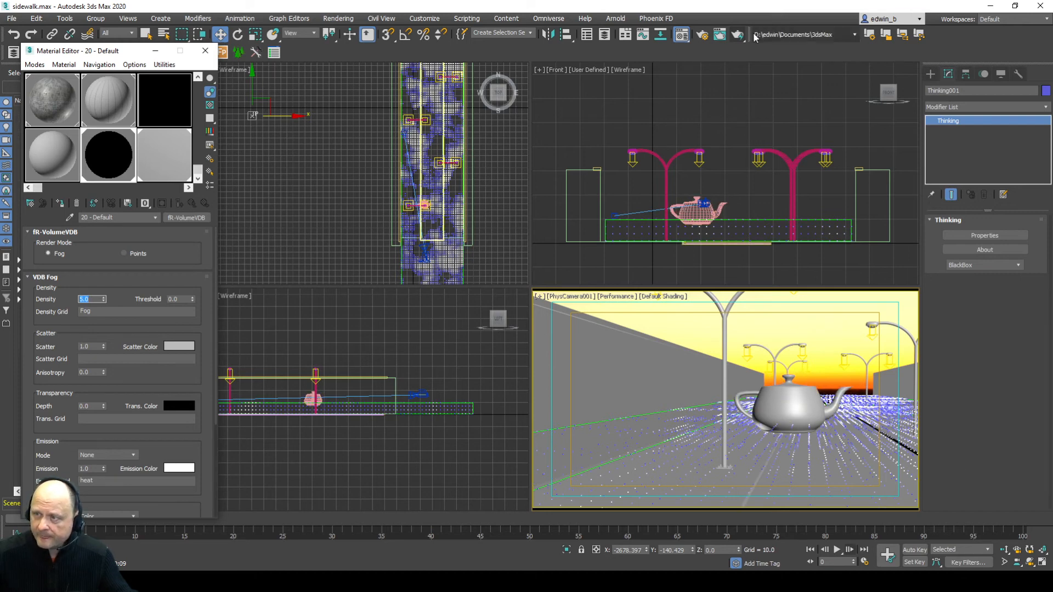
left_click(736, 40)
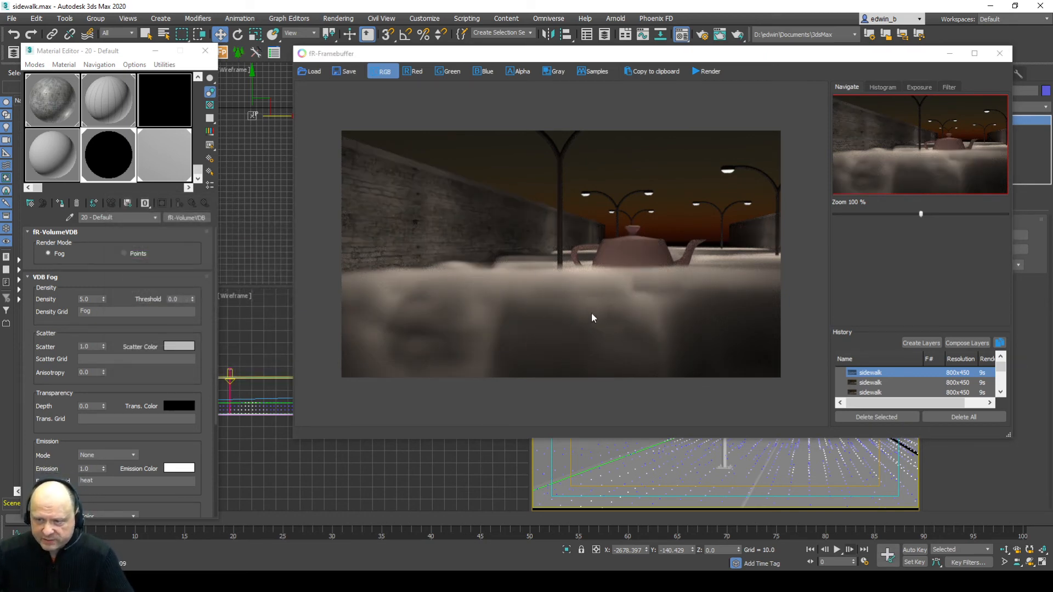
left_click_drag(546, 54, 463, 304)
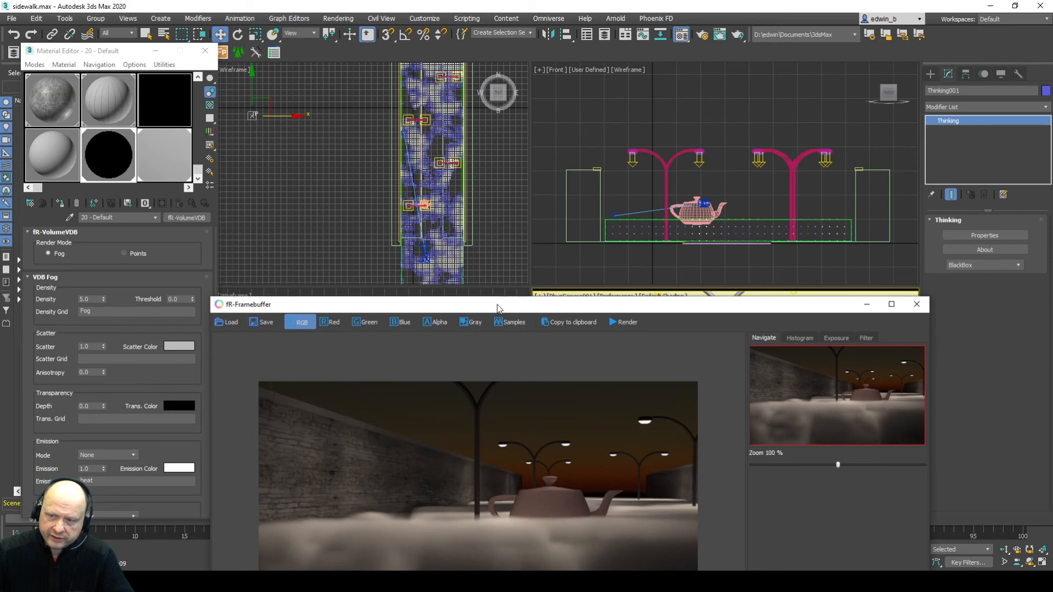
left_click_drag(498, 307, 727, 127)
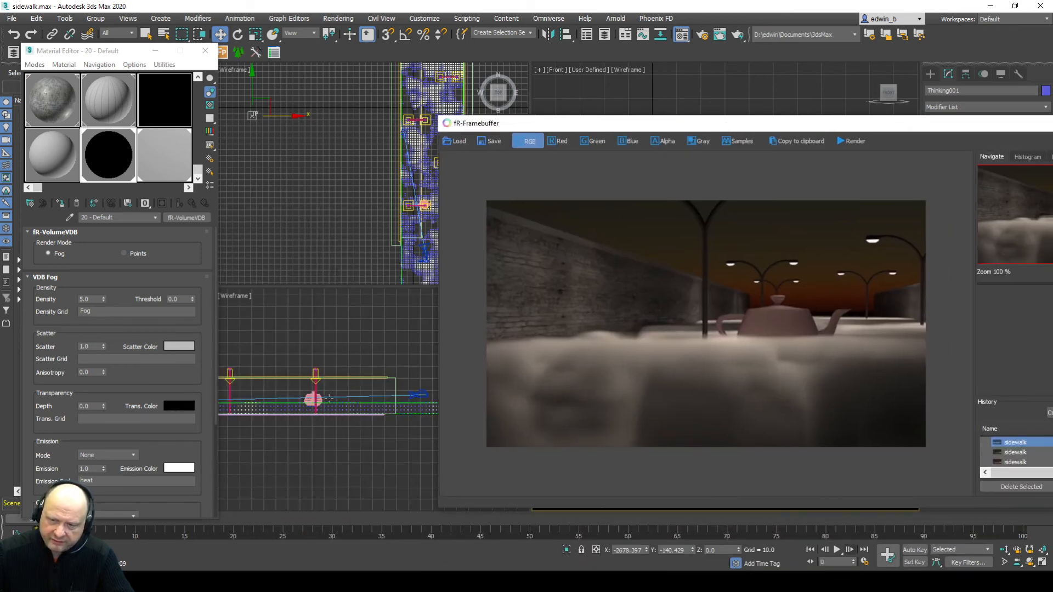
left_click_drag(1011, 135, 756, 138)
left_click(889, 127)
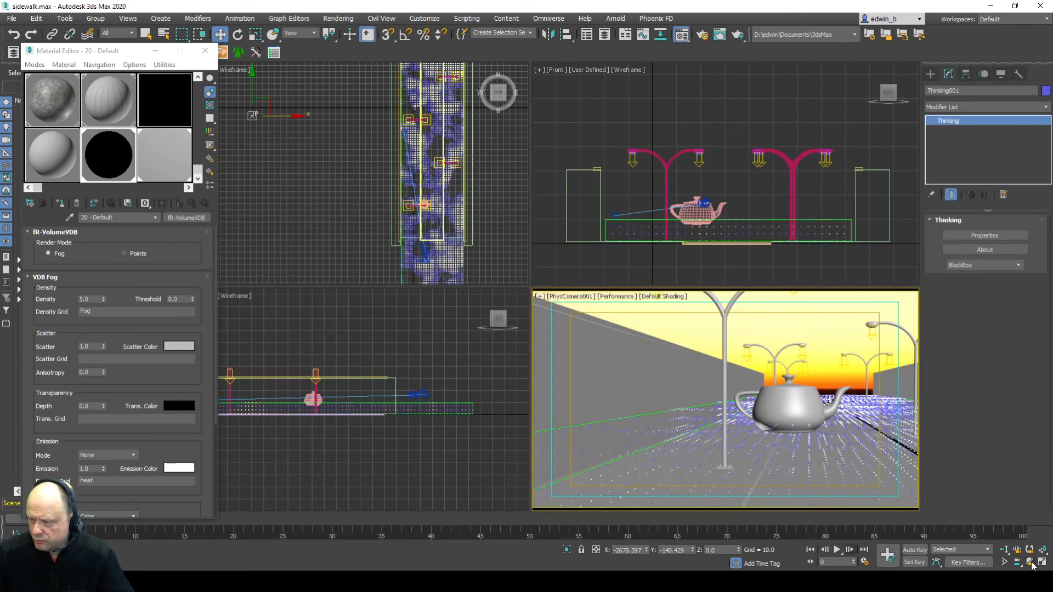
- Orbit, pan and dolly PhysCamera001 to look down on the teapot and street from above, and render that view
left_click_drag(782, 410, 793, 431)
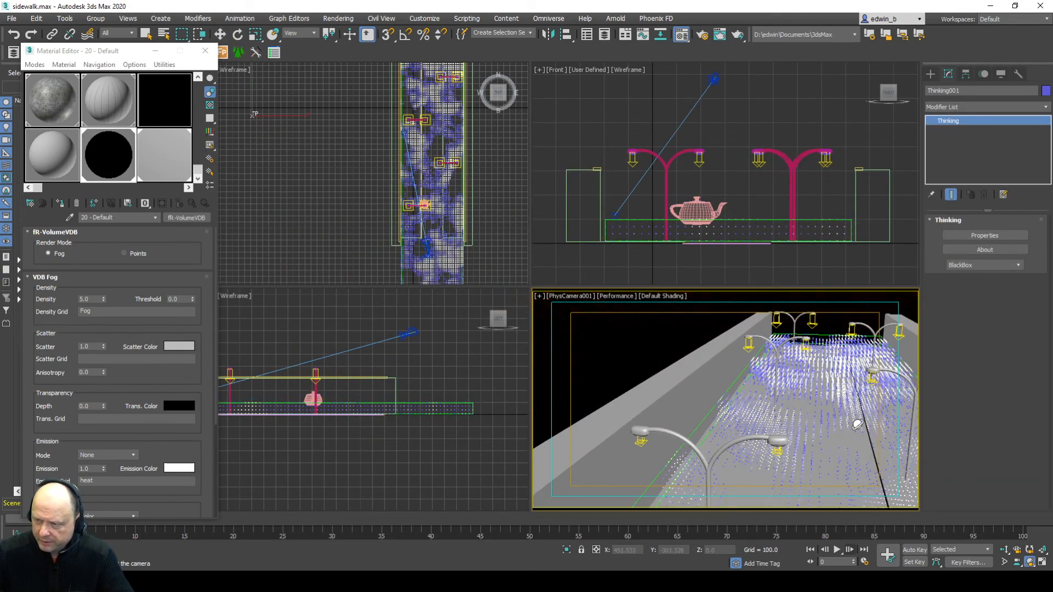
middle_click_drag(858, 423, 801, 388)
left_click_drag(729, 426, 743, 430)
middle_click_drag(753, 429, 745, 381)
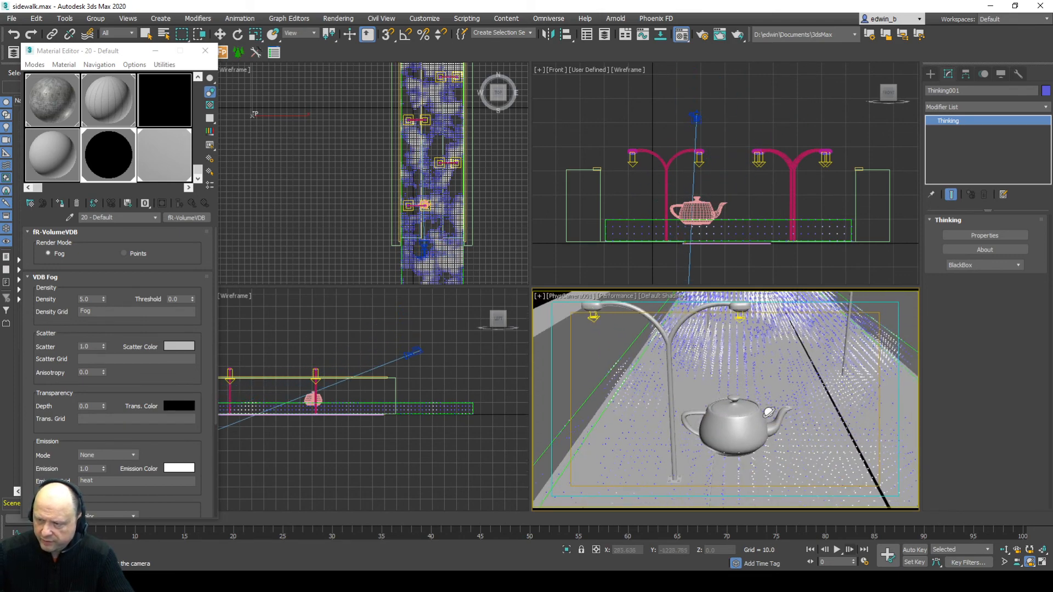
left_click_drag(776, 414, 778, 418)
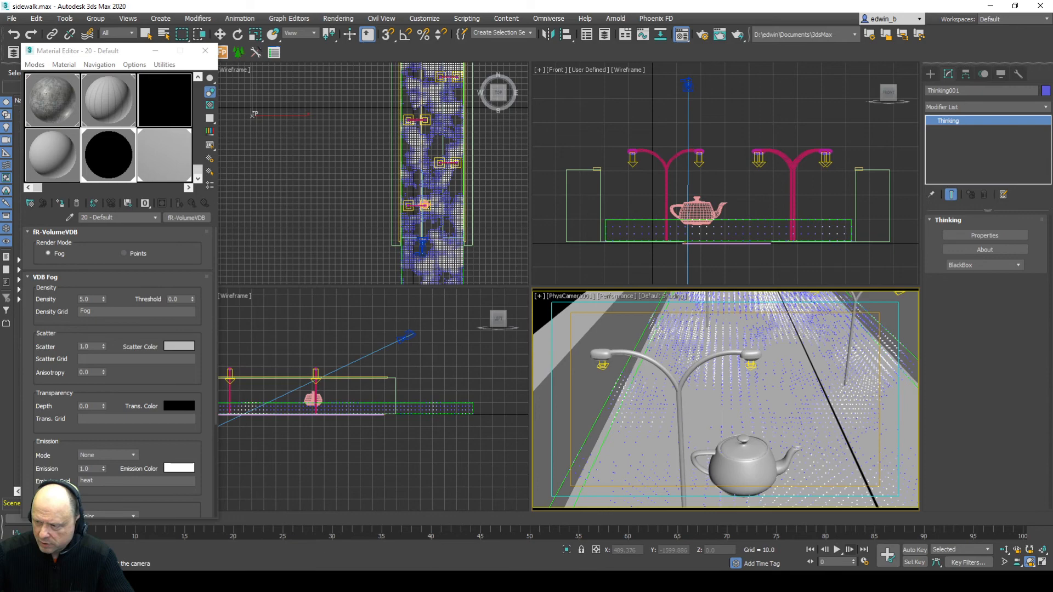
left_click(1004, 550)
left_click_drag(844, 447, 837, 427)
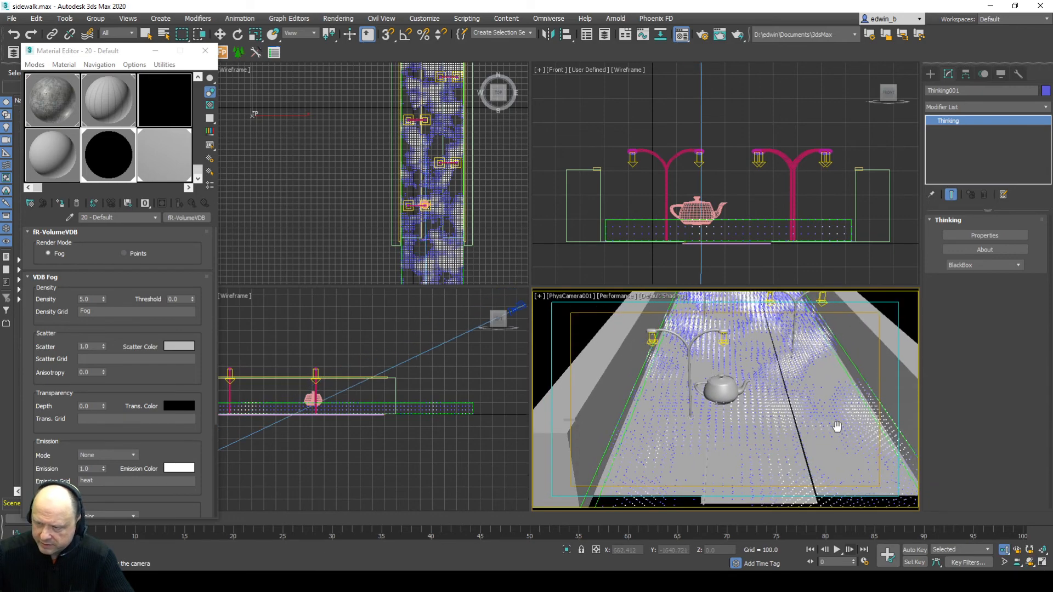
middle_click_drag(837, 427, 826, 437)
left_click(738, 35)
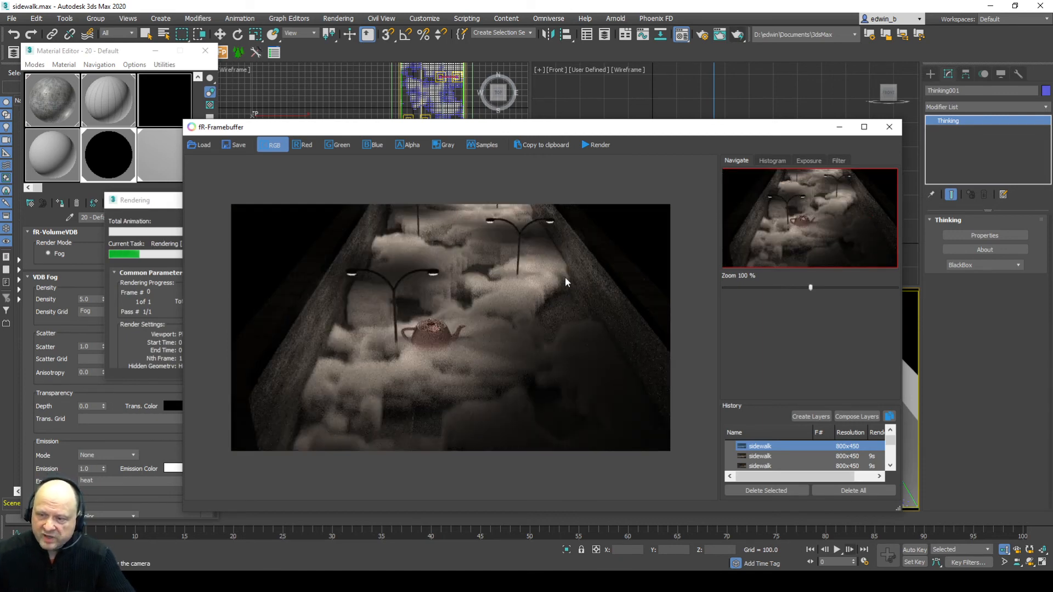
left_click_drag(510, 130, 619, 80)
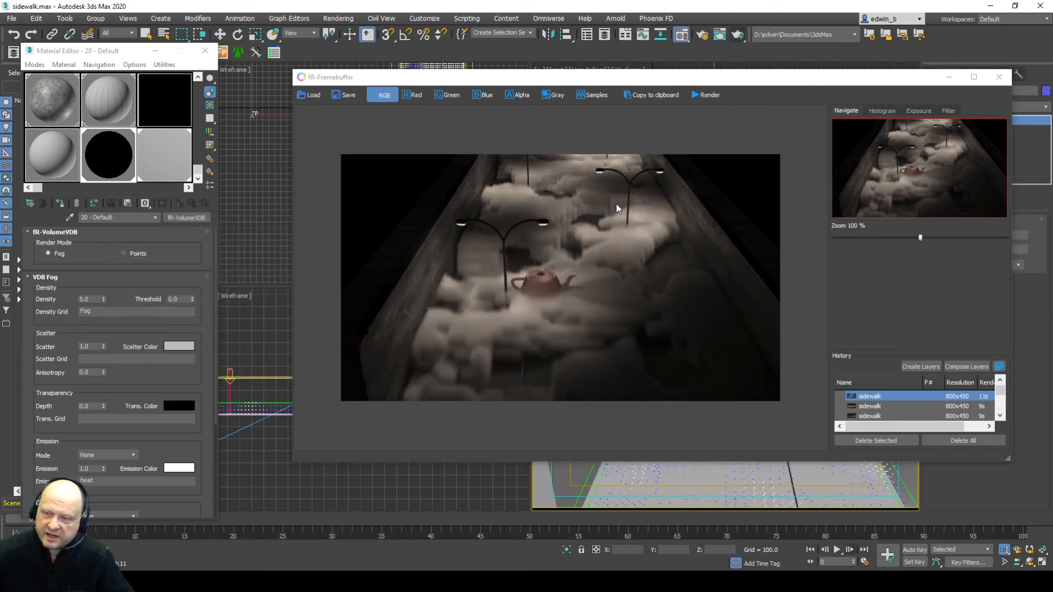
- Set the fog material's Density to 1 and render the raised camera view, closing the framebuffer after inspection
left_click(94, 300)
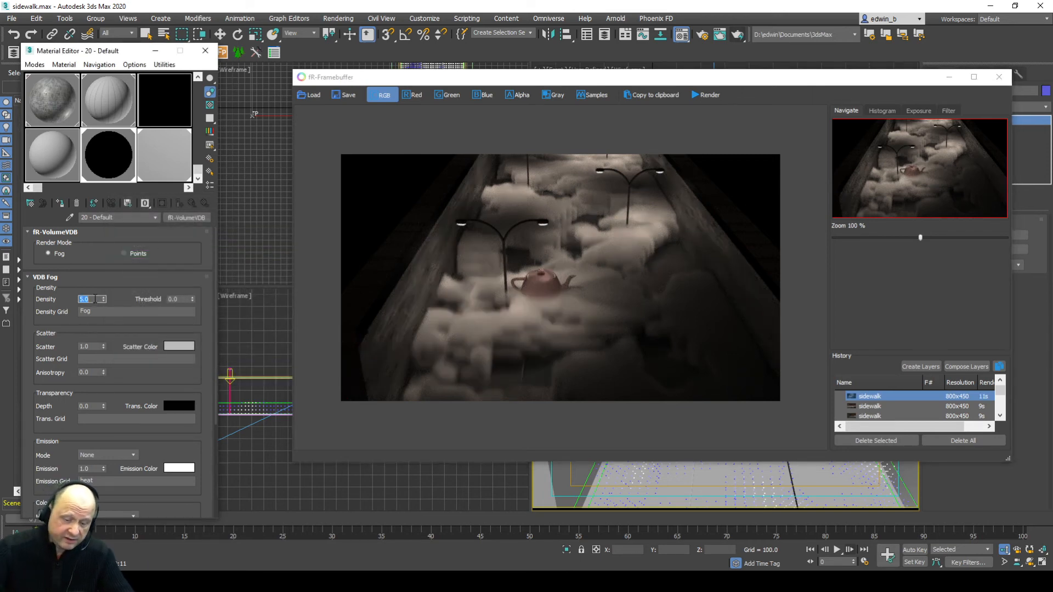
type("1")
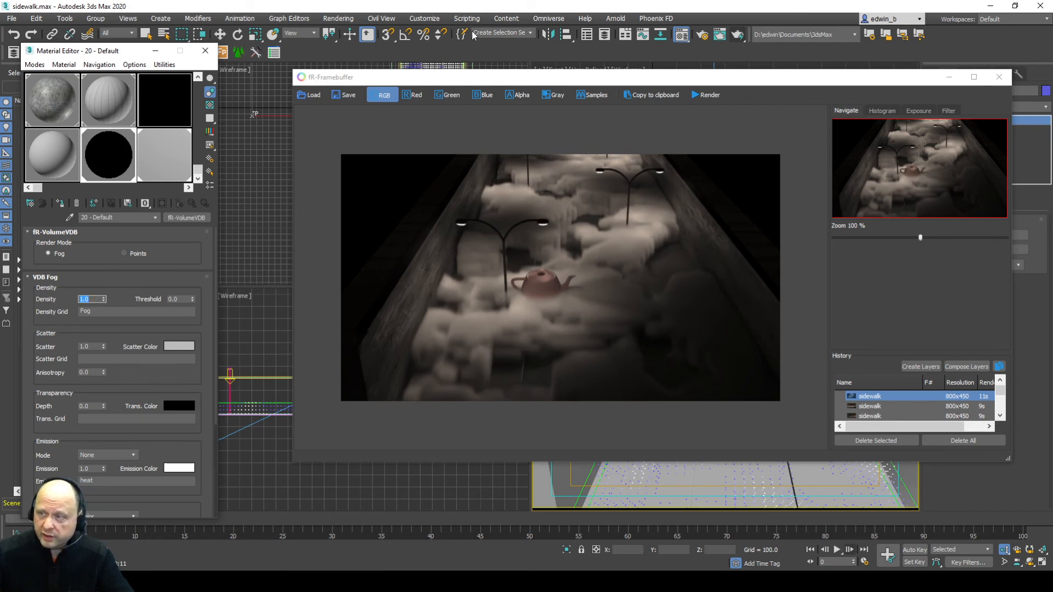
left_click(739, 35)
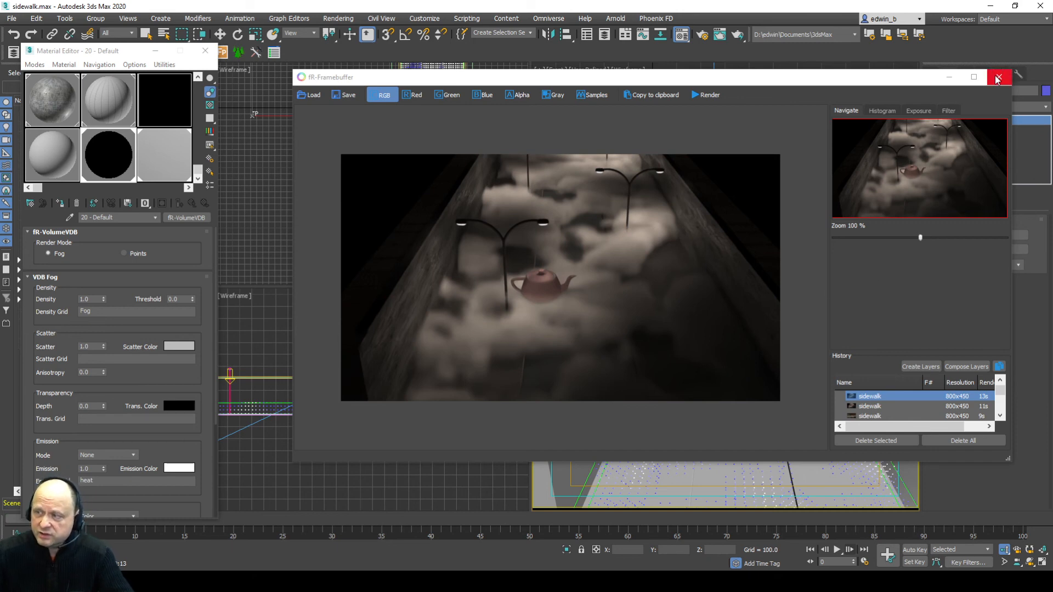
left_click(1000, 77)
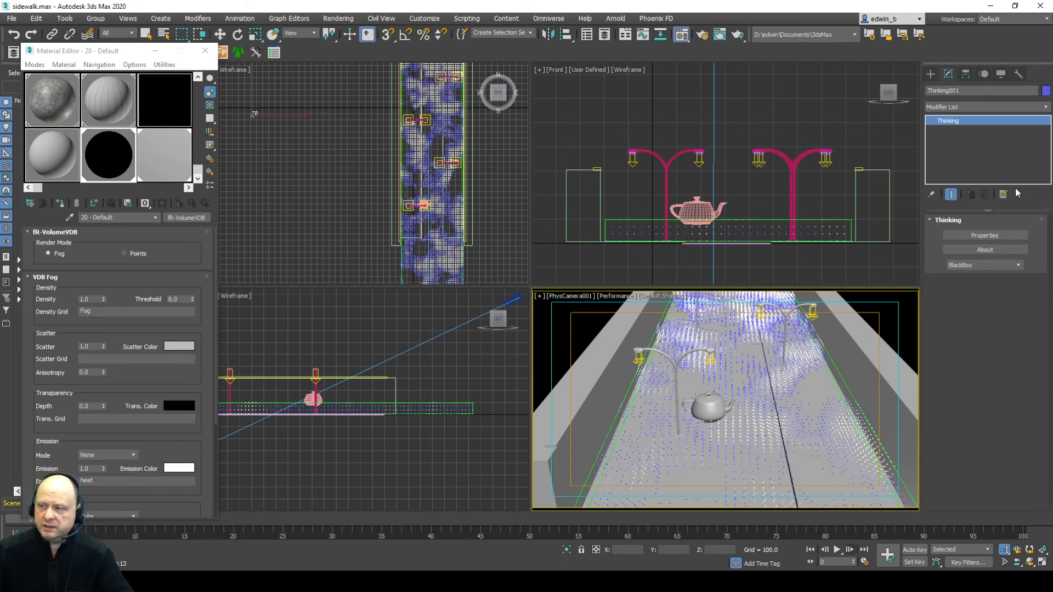
- Reopen the Thinking001 node graph and set ShapeToVolumeVDB's View / Render voxel size to 20
left_click(985, 235)
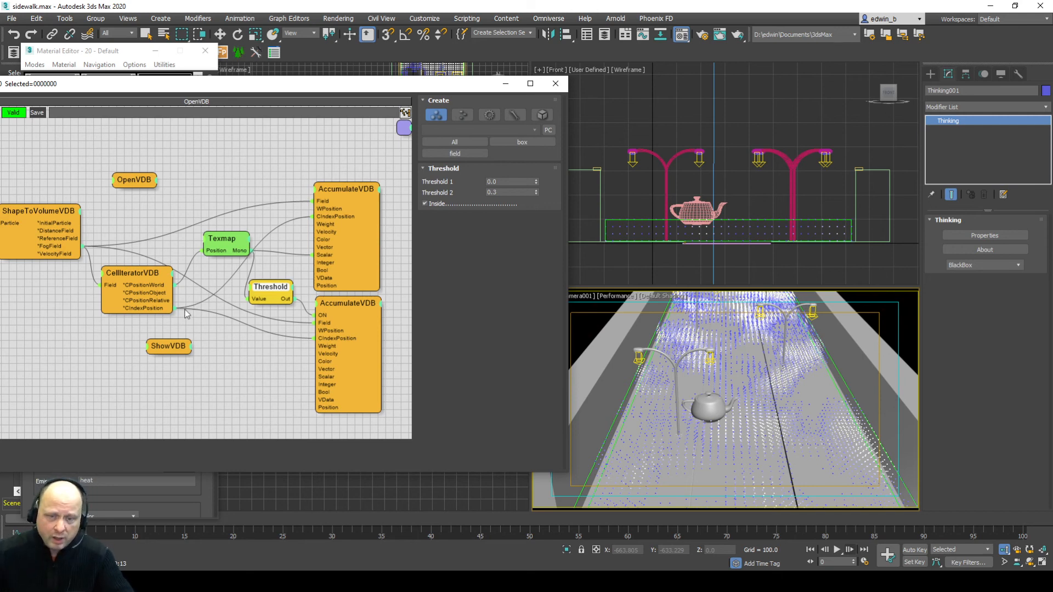
left_click(24, 215)
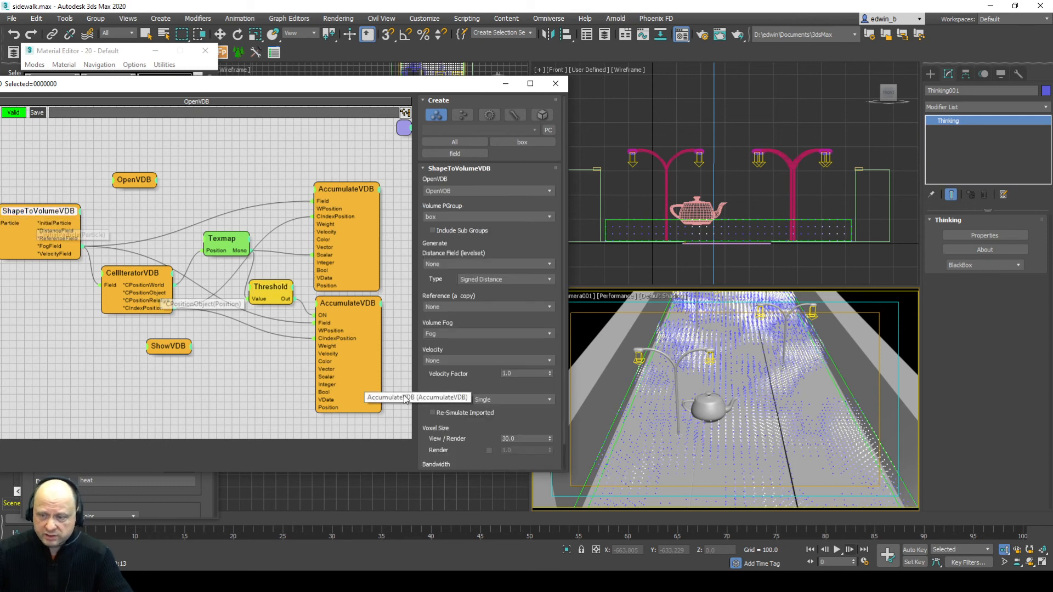
double_click(520, 439)
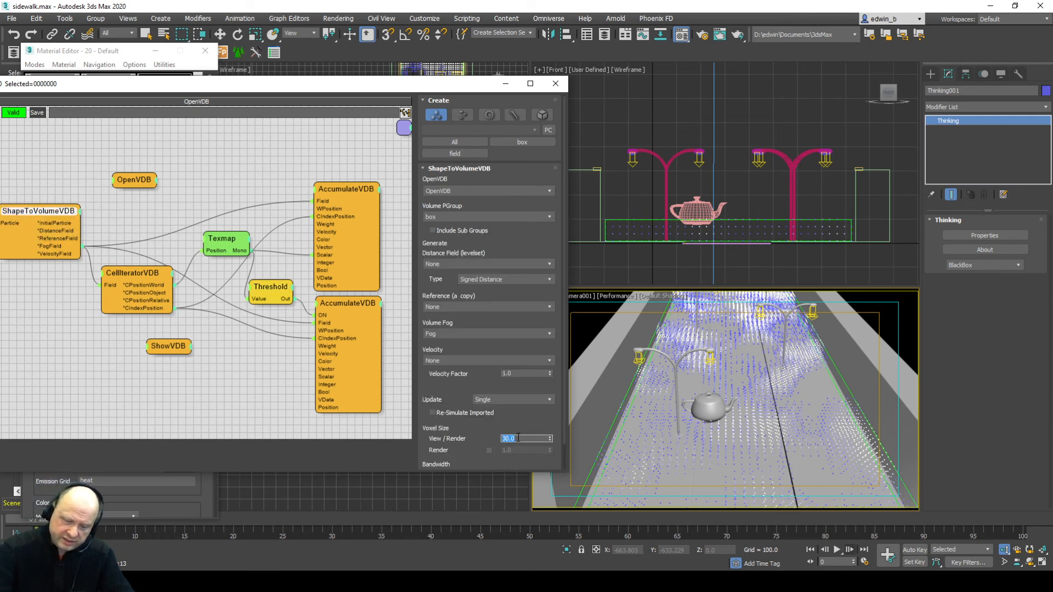
type("20")
key("Return")
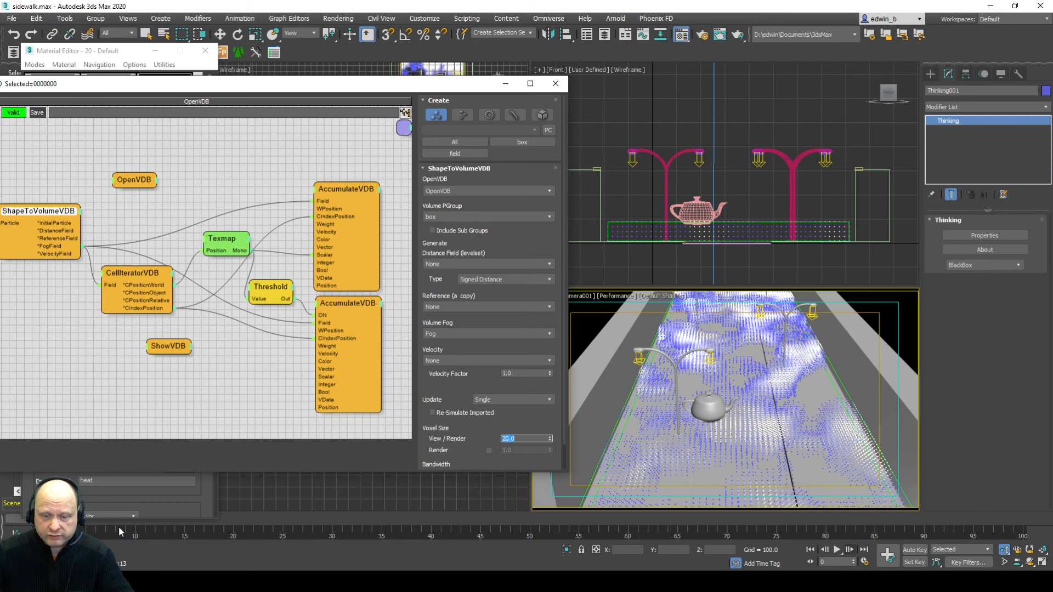
- Reduce the ShapeToVolumeVDB voxel size to 15 and then 10, and render the finer fog from the camera
type("15")
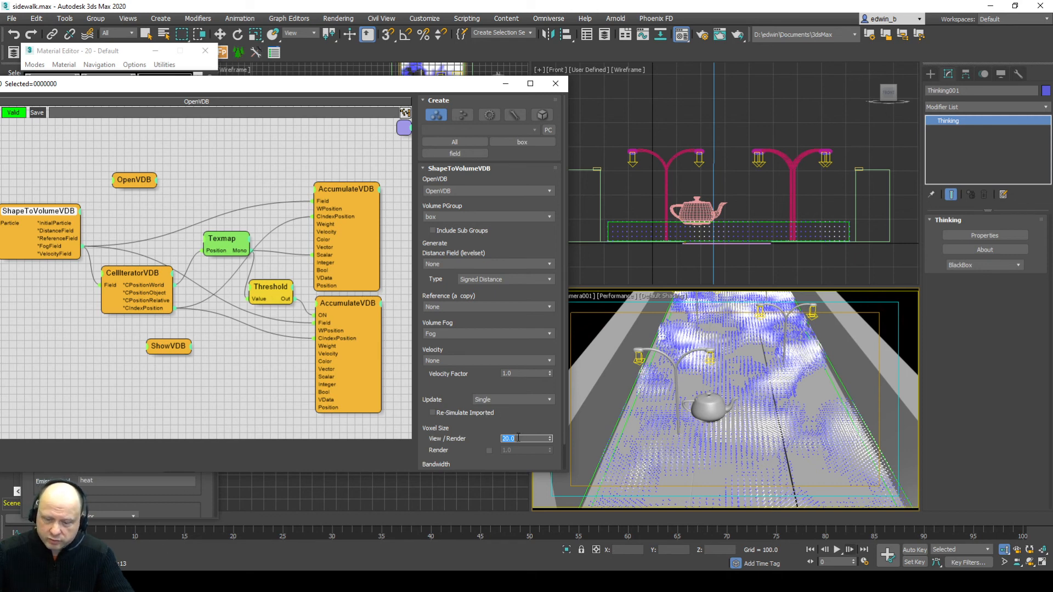
key("Return")
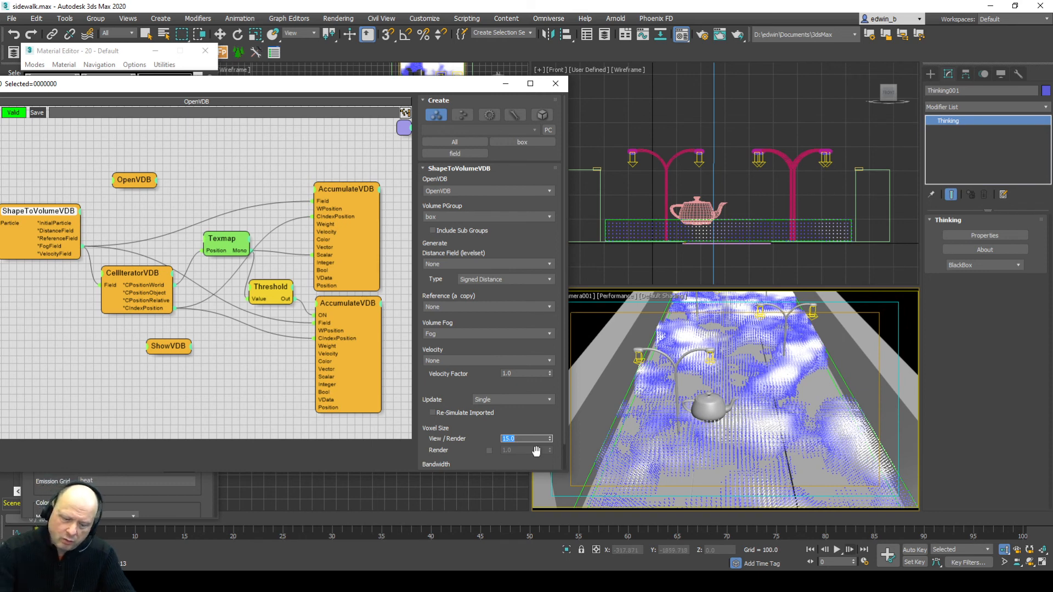
type("10")
key("Return")
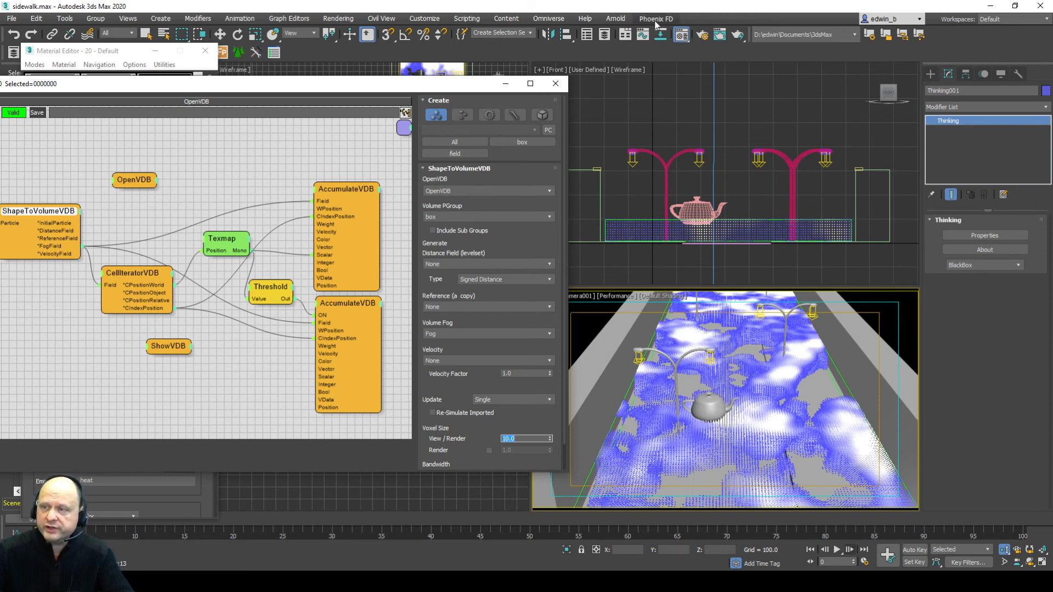
left_click(739, 35)
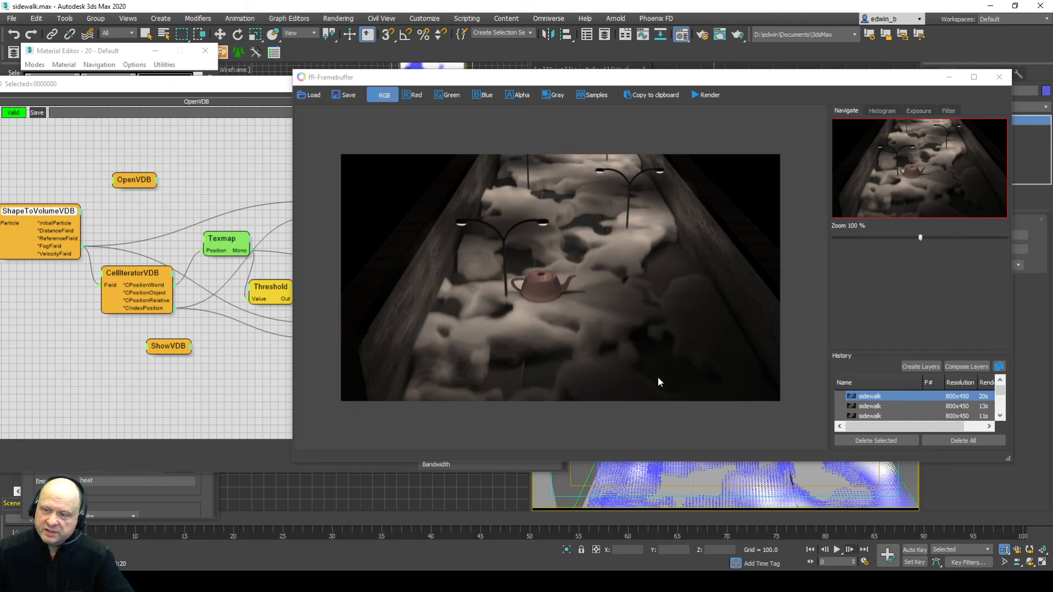
left_click(999, 77)
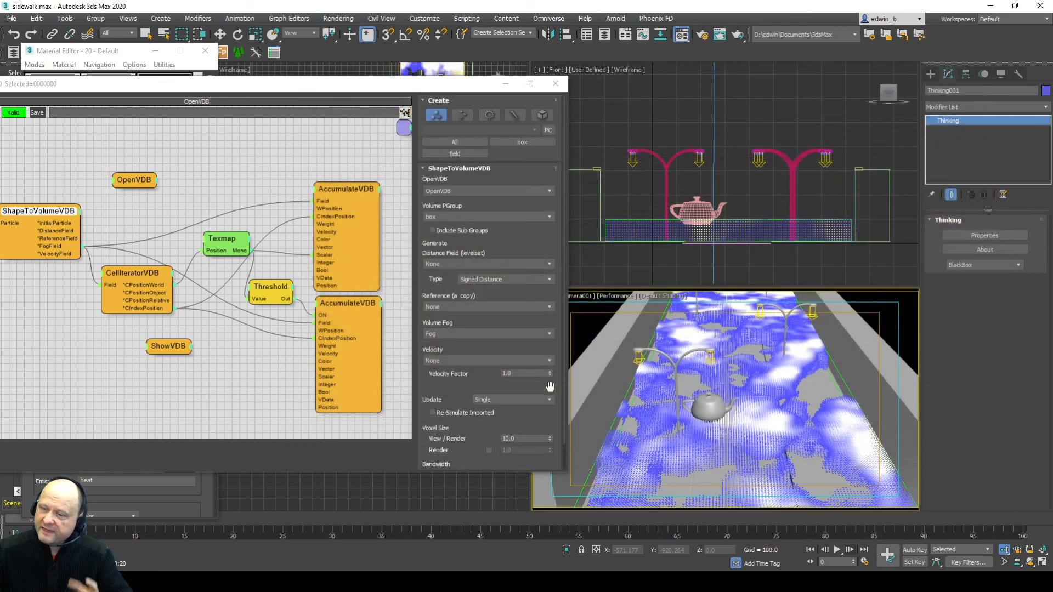
- Set ShapeToVolumeVDB's View / Render voxel size to 30
left_click(524, 437)
type("30")
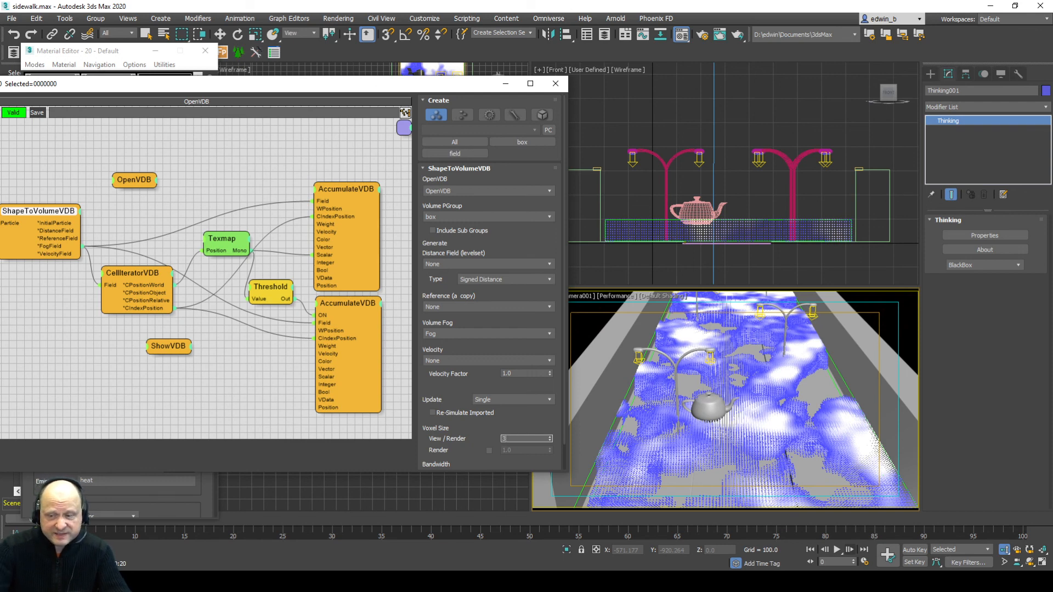
key("Return")
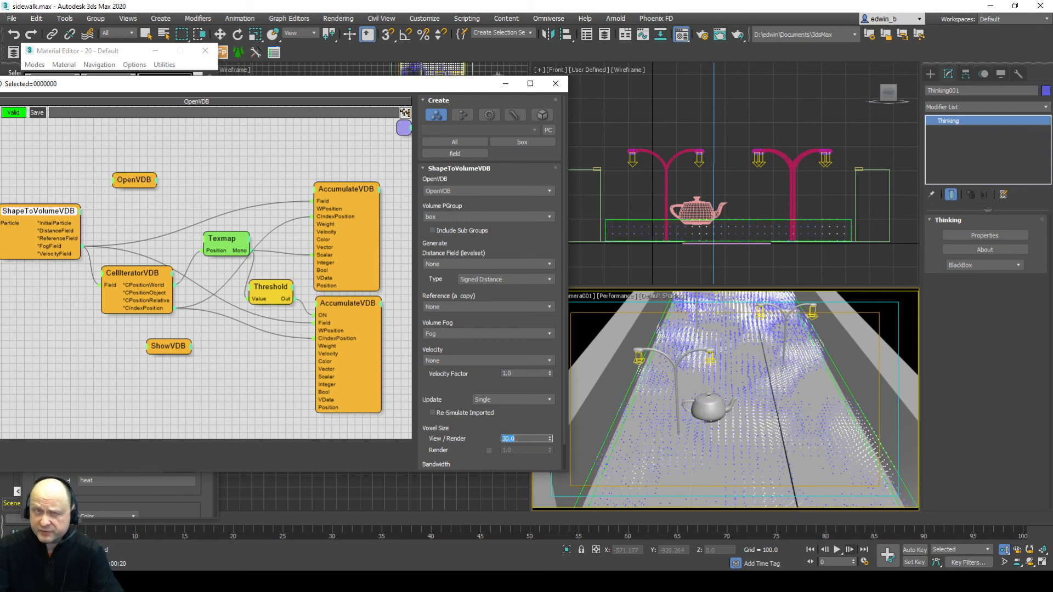